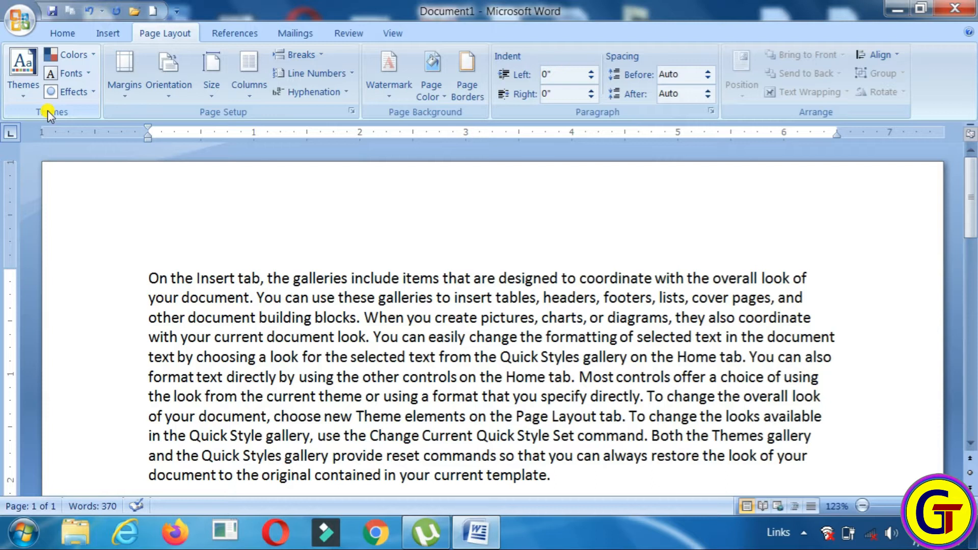
Justify all of the document's text
mouse_move(973, 213)
mouse_down()
mouse_move(973, 244)
mouse_move(972, 222)
mouse_up()
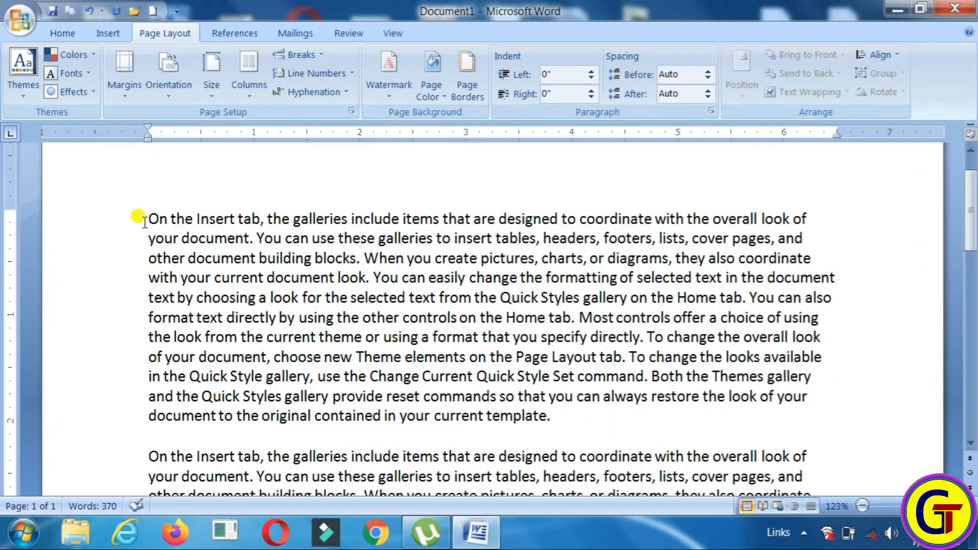
key(ctrl+a)
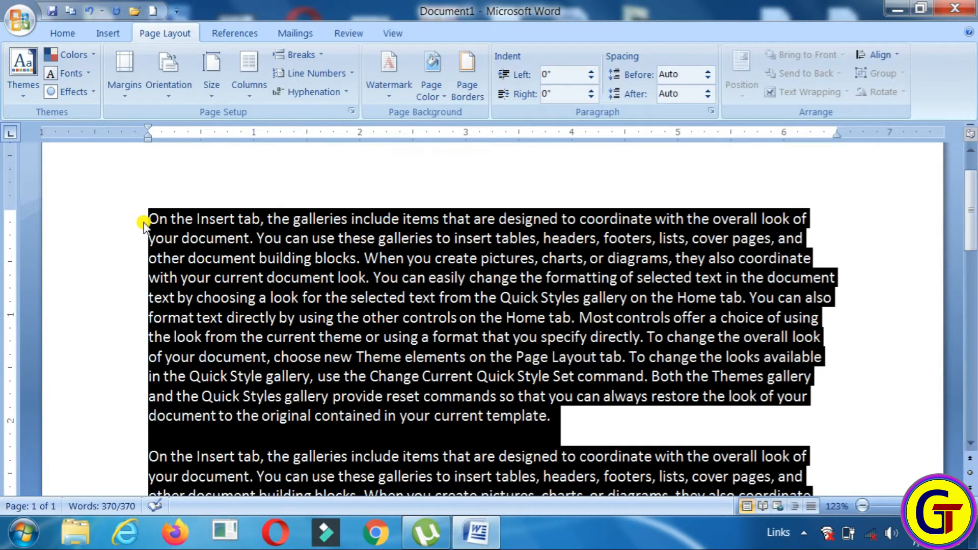
key(ctrl+j)
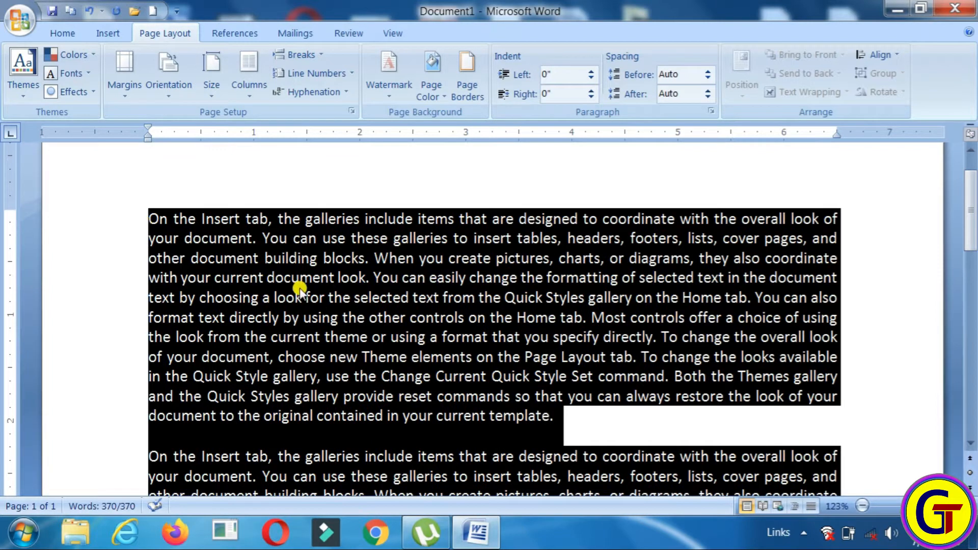
click(144, 257)
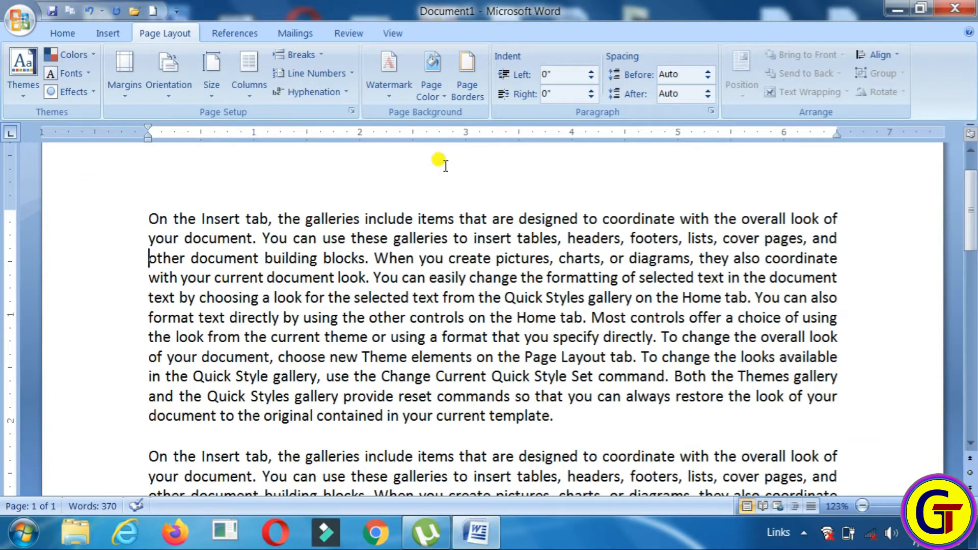
Set the page color to Aqua, Accent 5, Lighter 60%
click(429, 97)
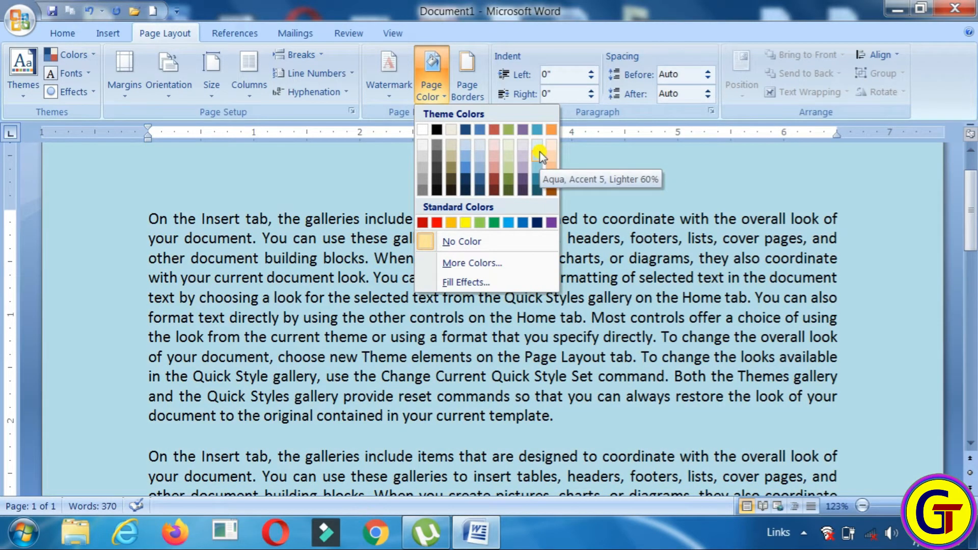
click(539, 155)
drag(971, 204, 970, 184)
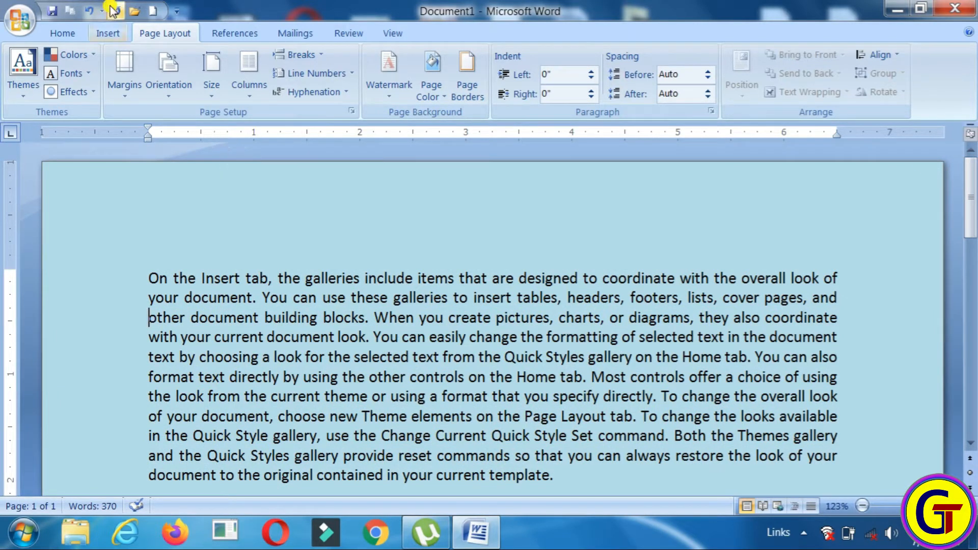
Insert a five-point star about 0.64" high and 0.7" wide in the page's upper-right corner, above the text
click(100, 32)
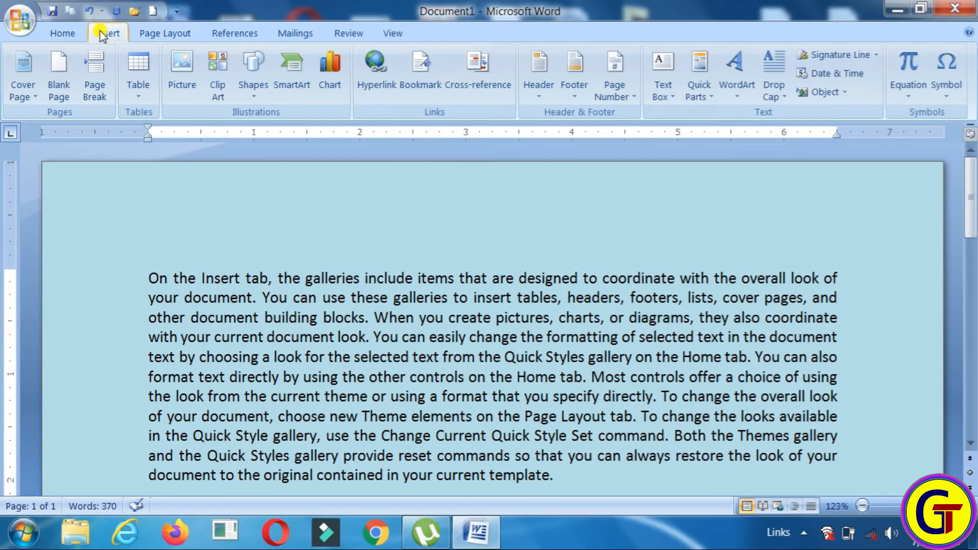
click(258, 97)
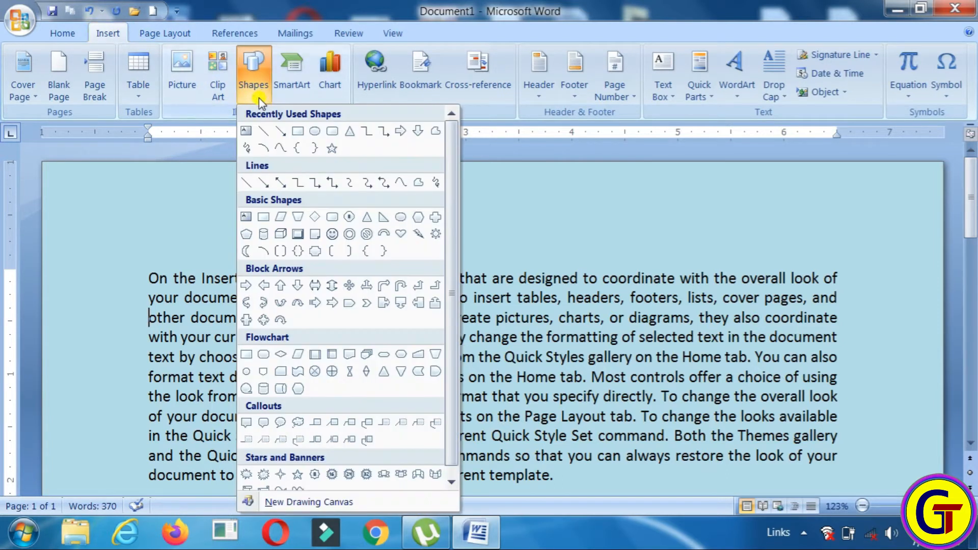
click(334, 149)
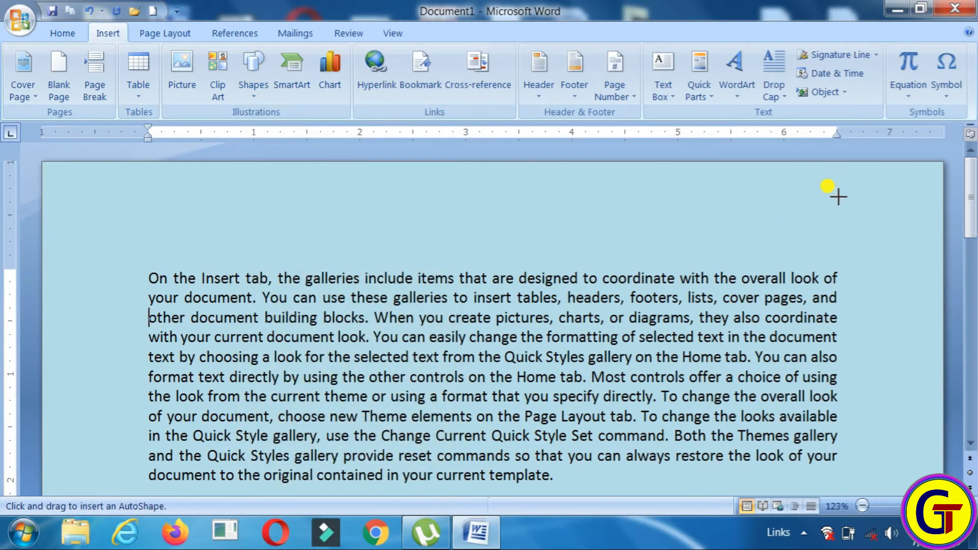
drag(868, 222, 908, 264)
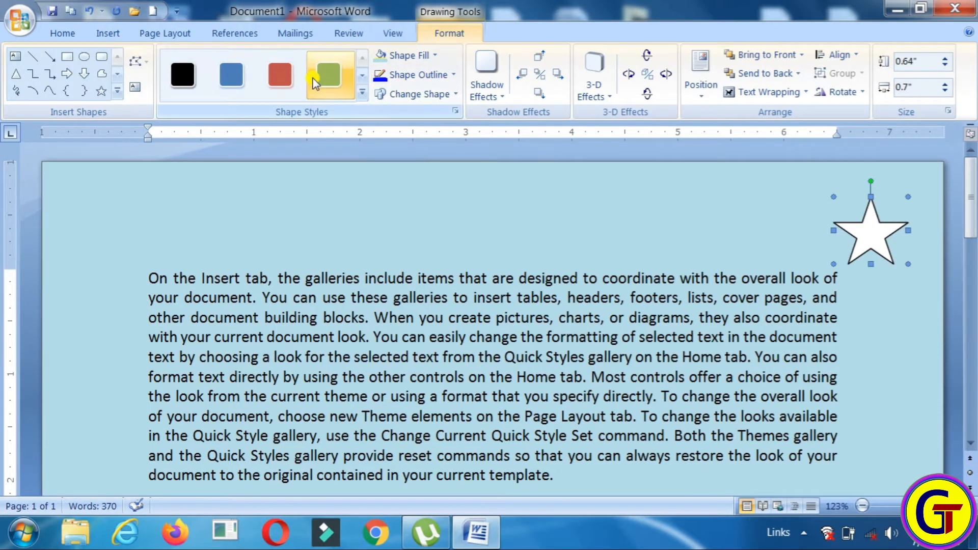
Fill the star with standard yellow and give it a thick outline in standard blue
click(413, 56)
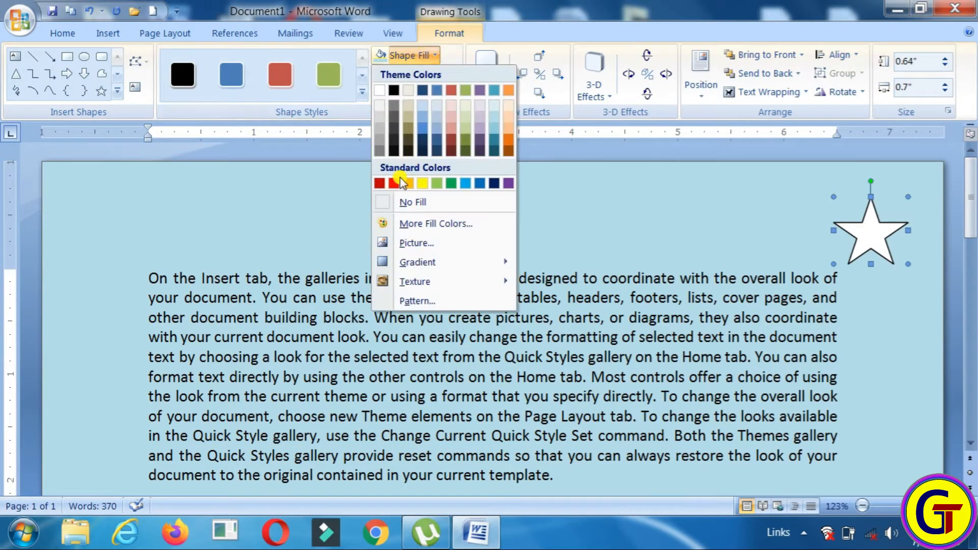
click(422, 183)
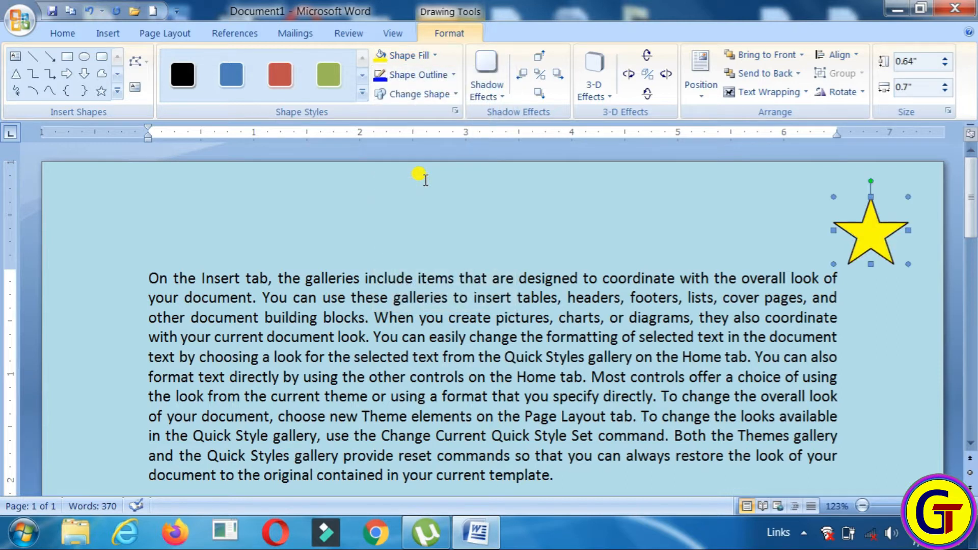
click(427, 74)
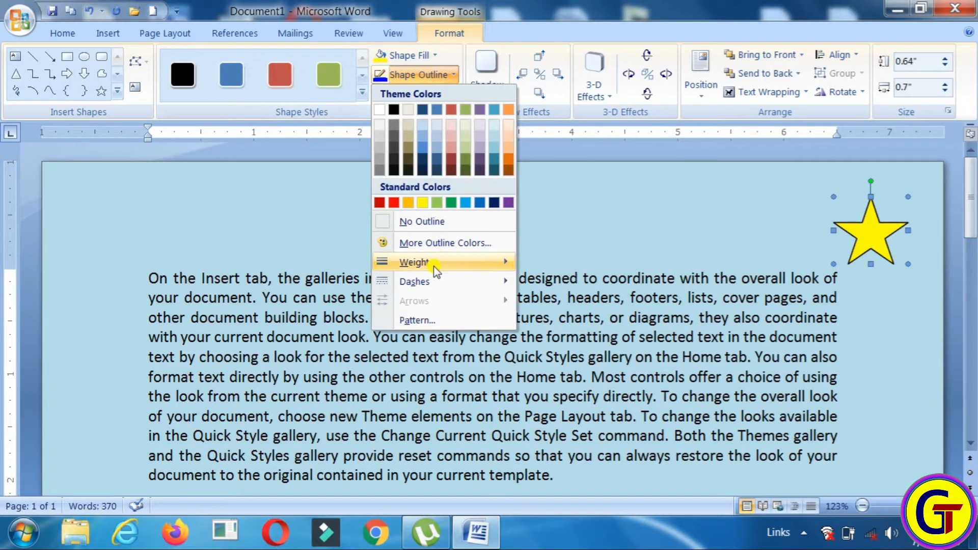
mouse_move(432, 265)
click(583, 387)
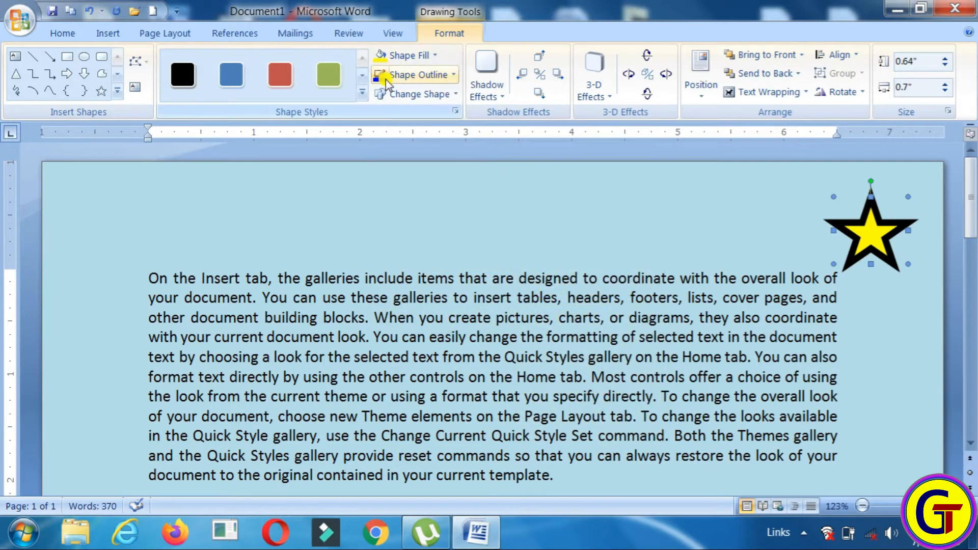
click(386, 79)
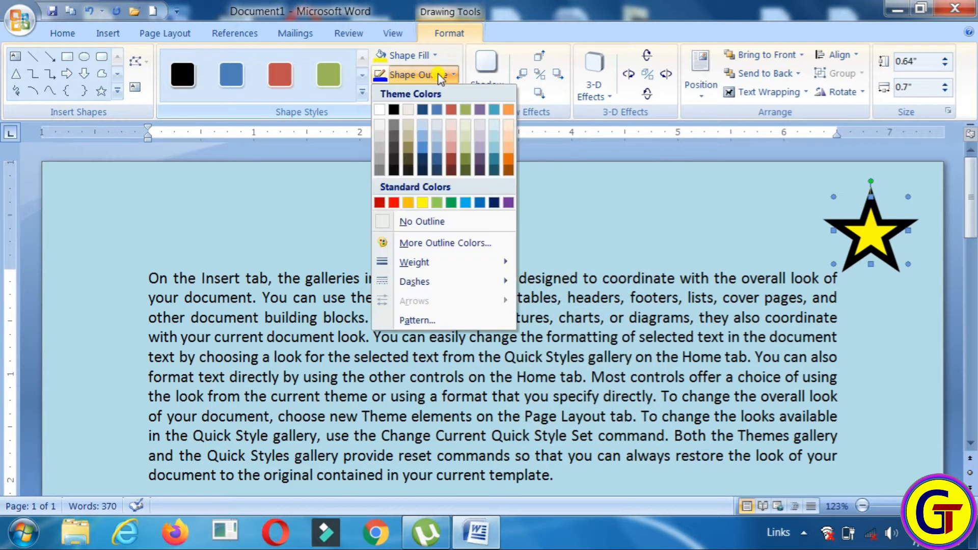
click(480, 202)
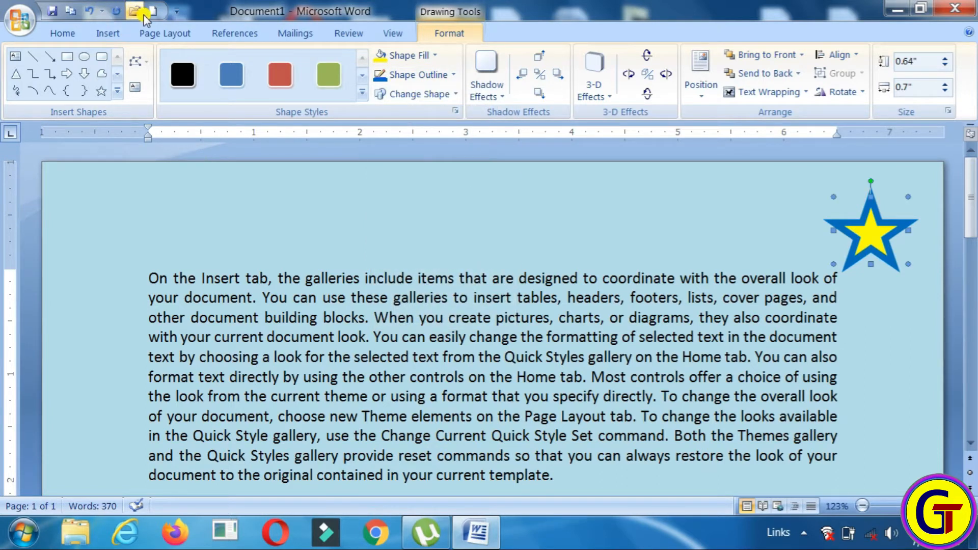
Apply the built-in Module theme to the document
click(169, 34)
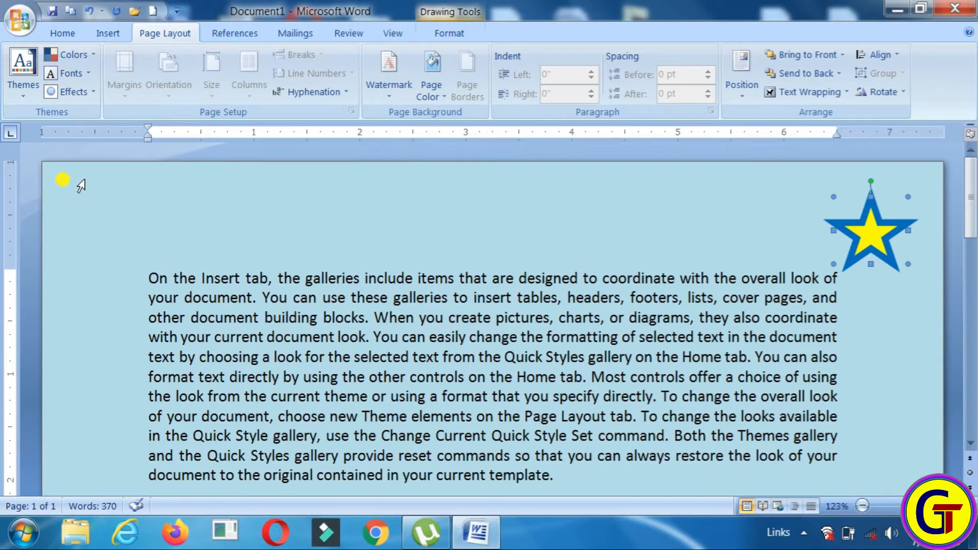
click(20, 96)
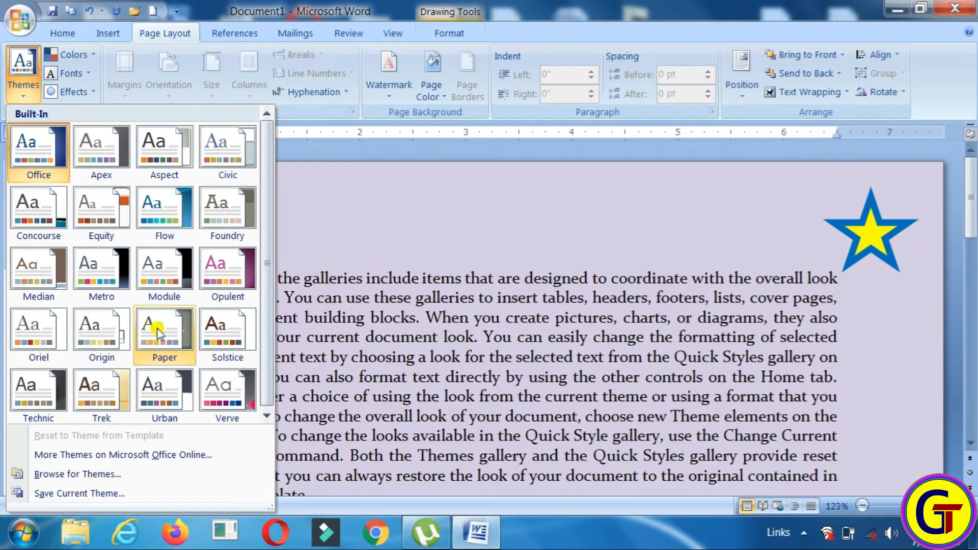
drag(267, 224, 271, 263)
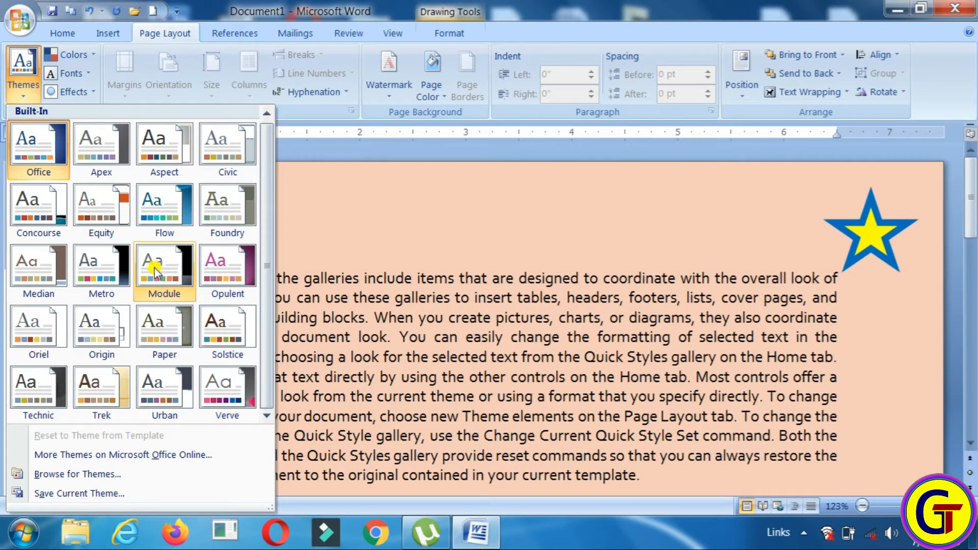
click(155, 268)
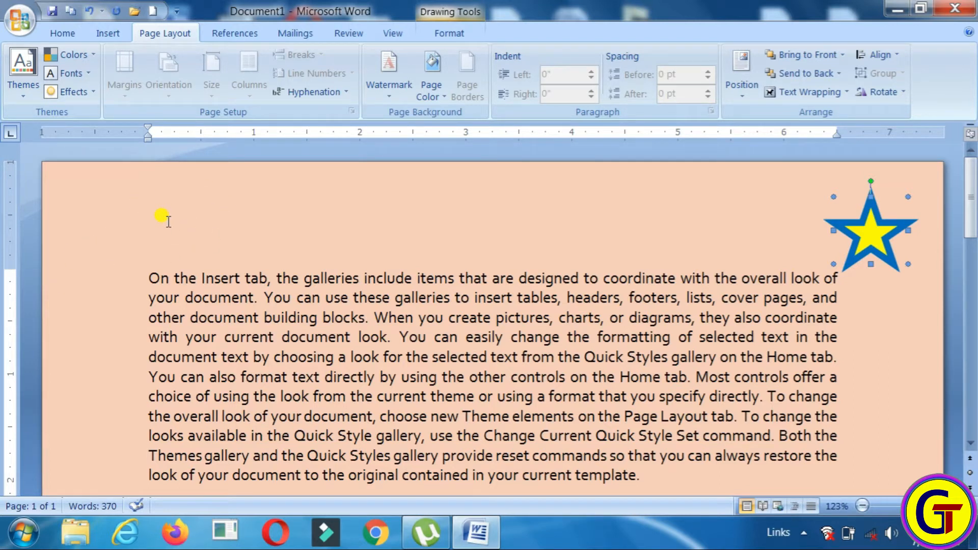
Change the theme colors to Flow and deselect the star
click(93, 51)
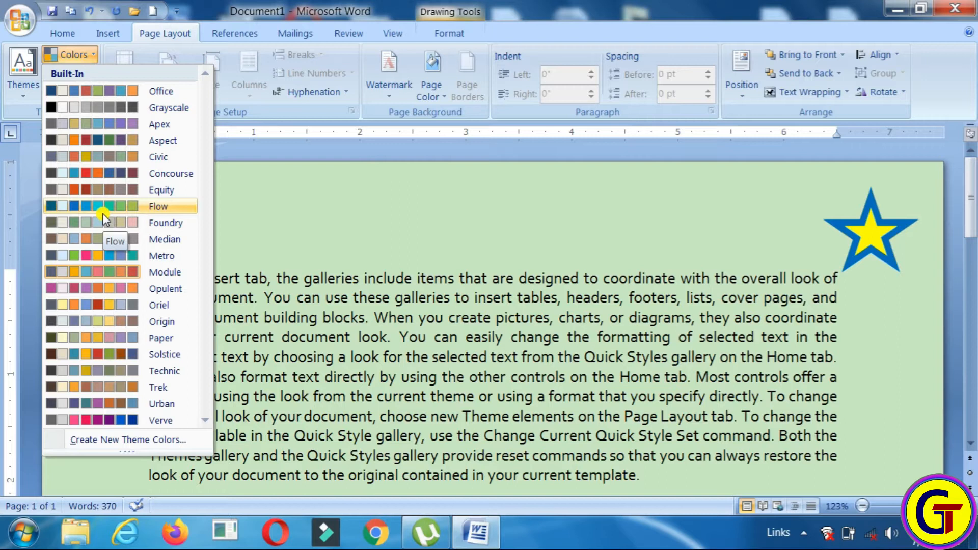
click(105, 218)
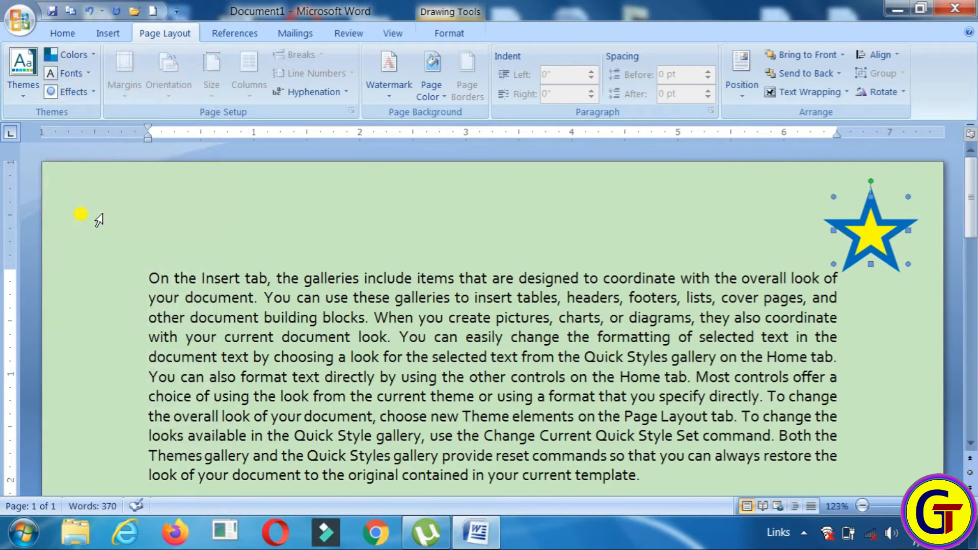
mouse_move(145, 278)
mouse_down()
mouse_move(270, 305)
mouse_move(517, 402)
mouse_move(290, 332)
mouse_move(256, 290)
mouse_move(153, 282)
mouse_move(144, 271)
mouse_up()
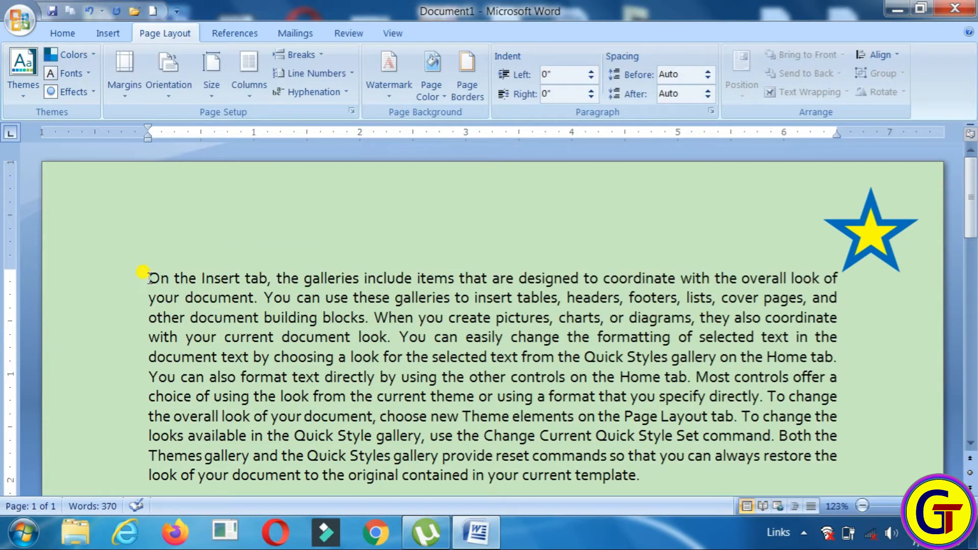
Change the theme fonts to Office 2 and the theme effects to Civic
click(89, 74)
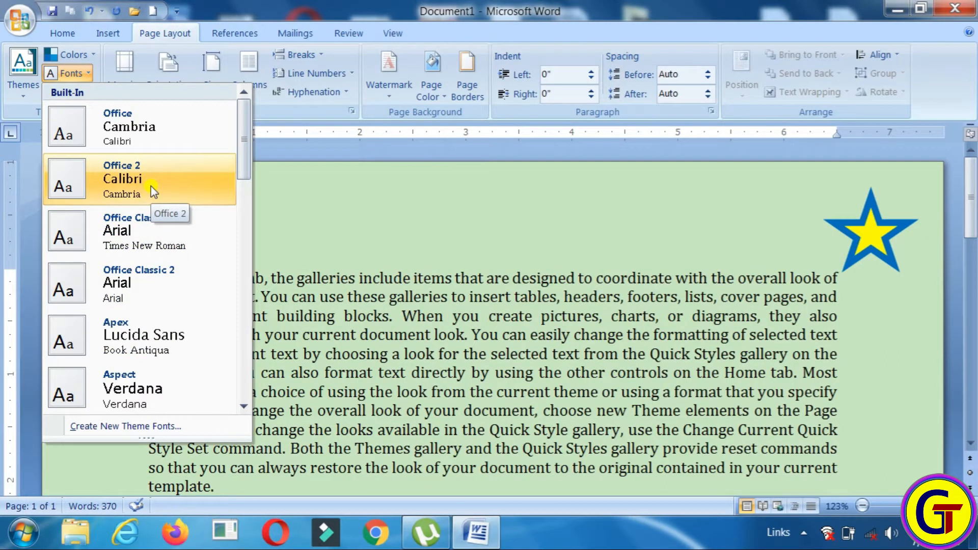
click(151, 185)
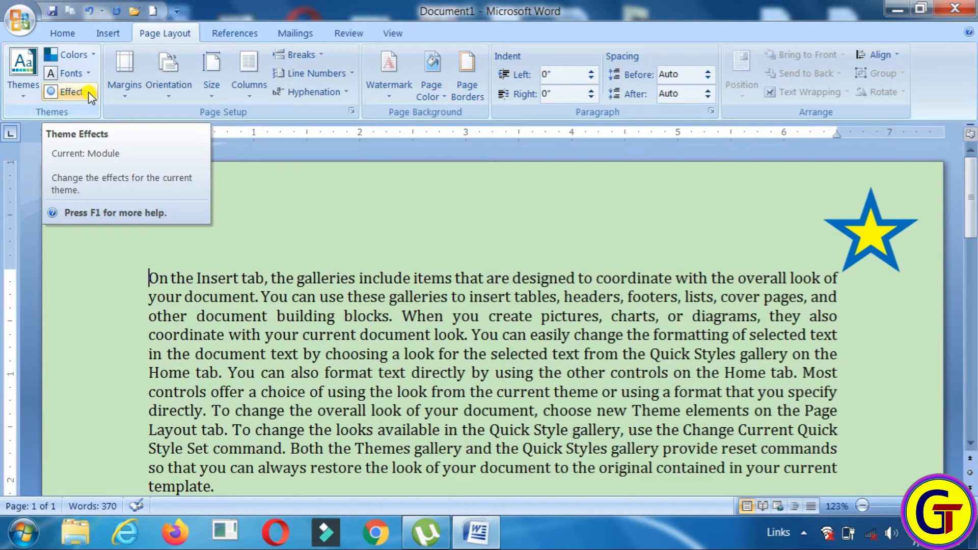
click(84, 93)
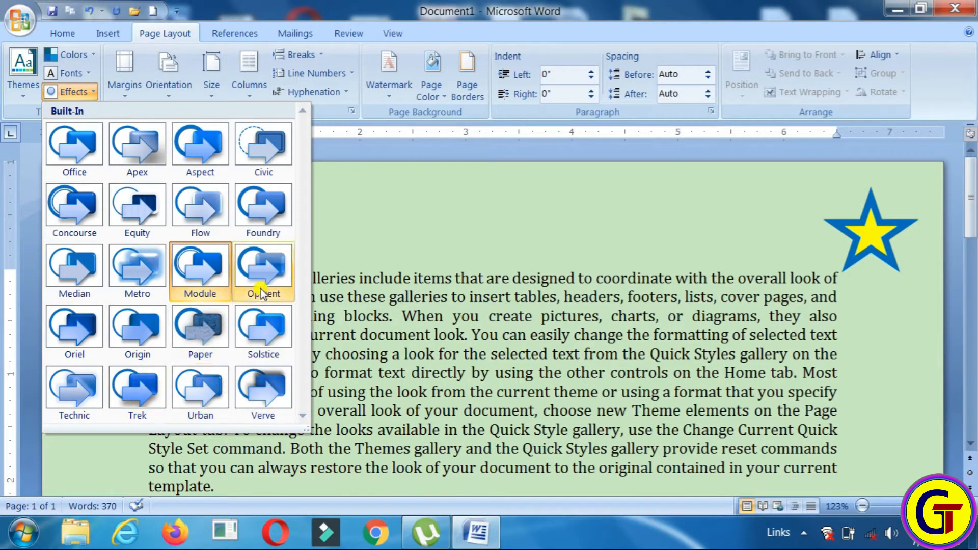
click(266, 156)
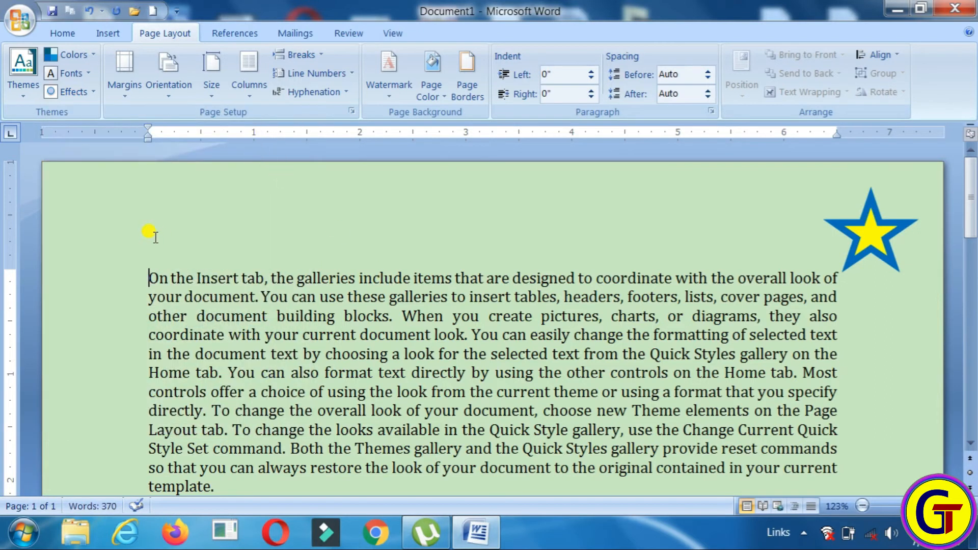
click(23, 72)
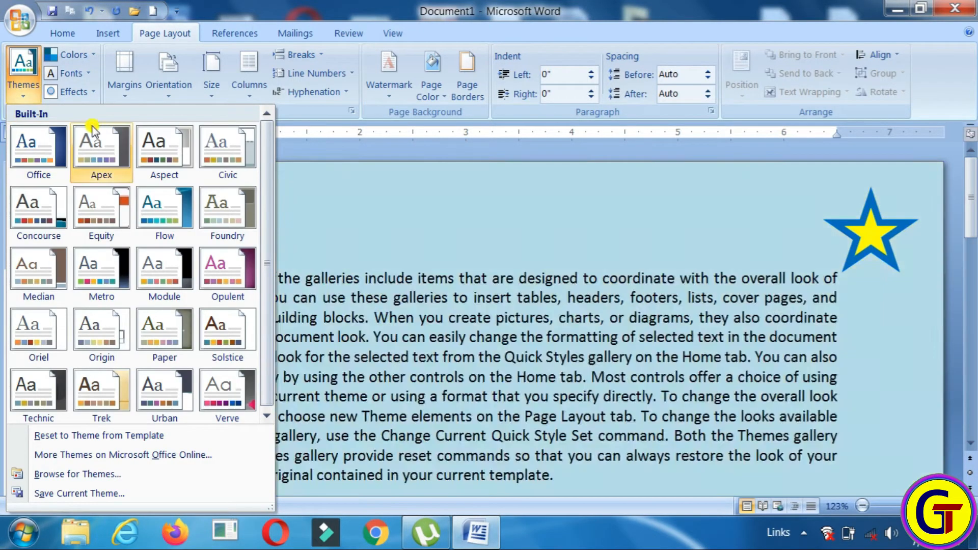
click(463, 312)
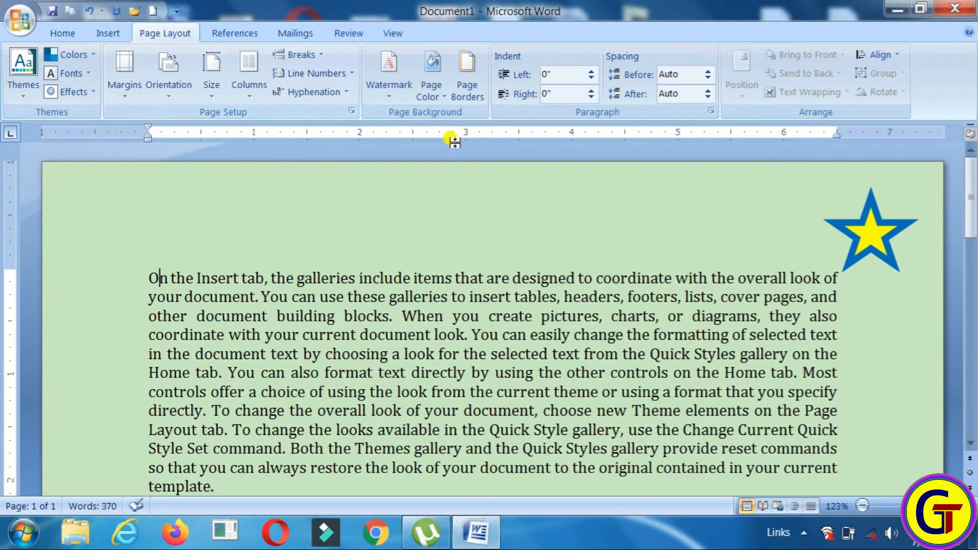
click(472, 99)
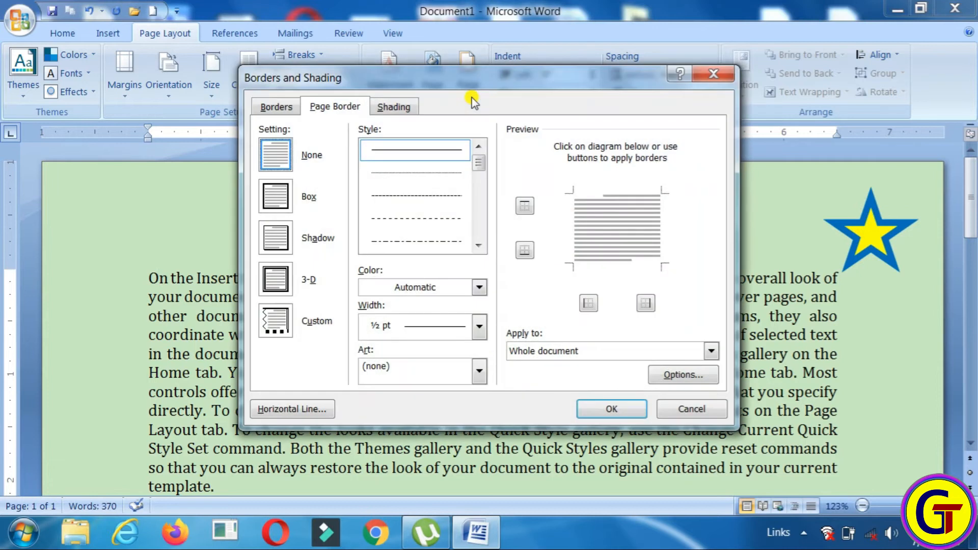
click(718, 75)
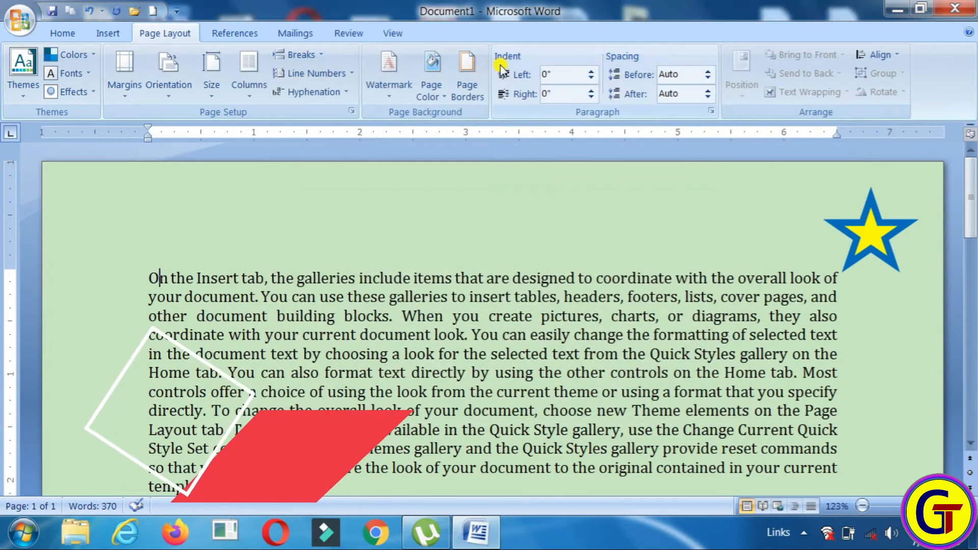
Remove the page background by setting the page color to No Color
click(426, 99)
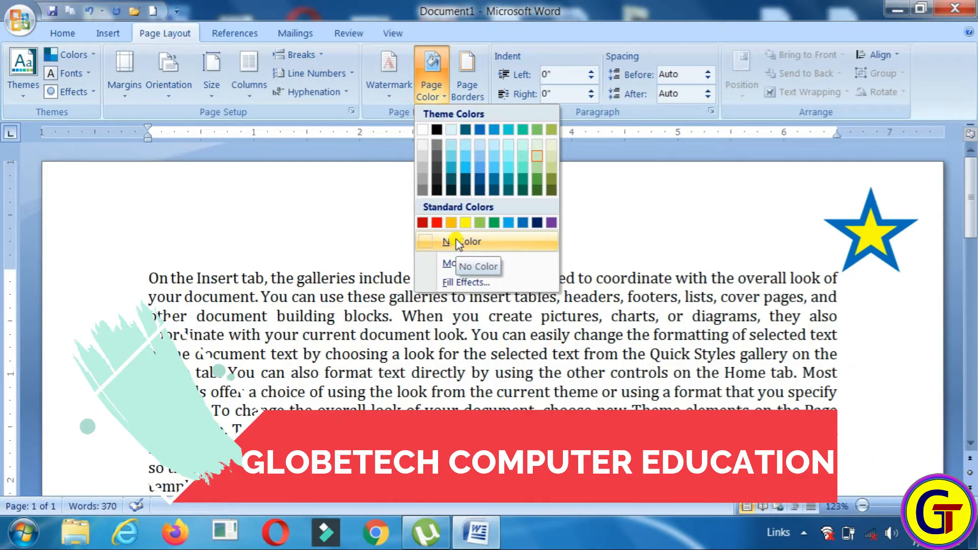
click(459, 242)
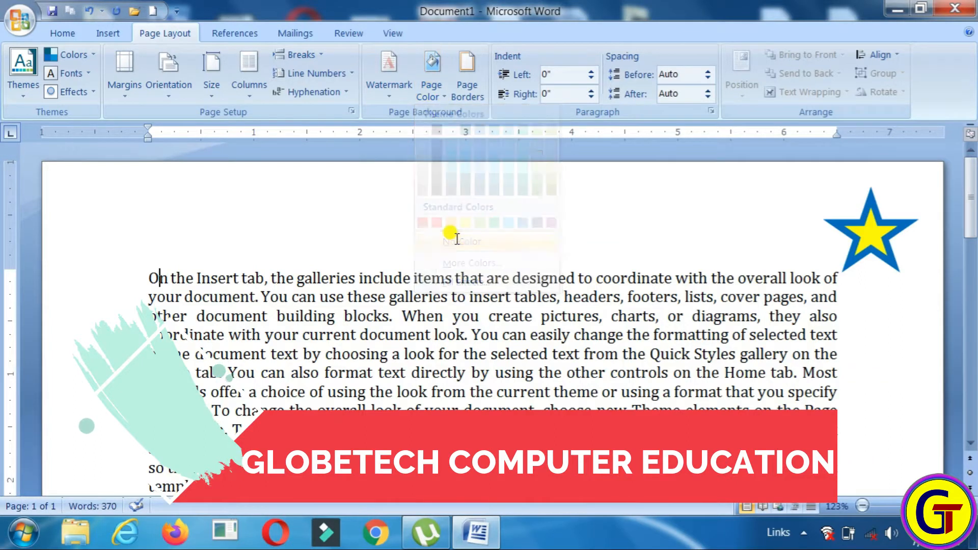
click(128, 101)
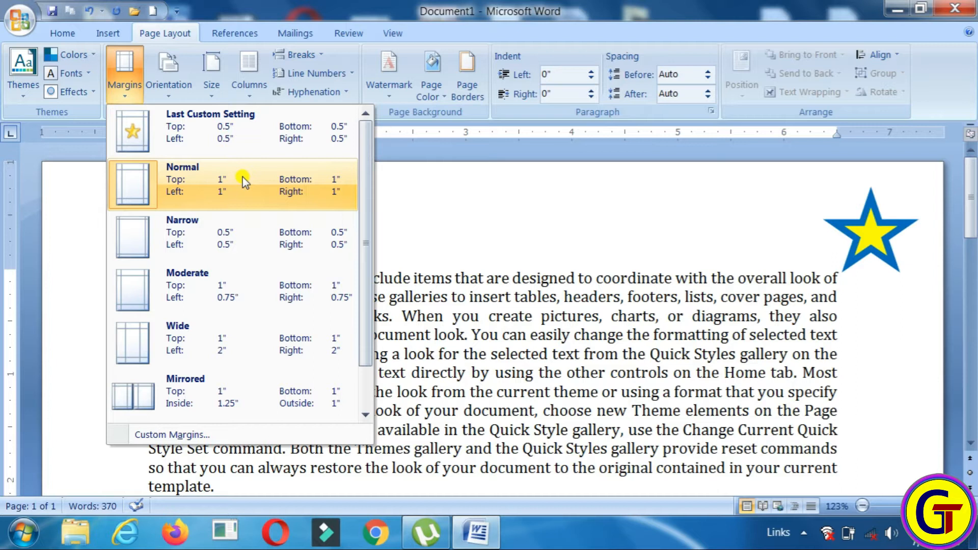
click(298, 2)
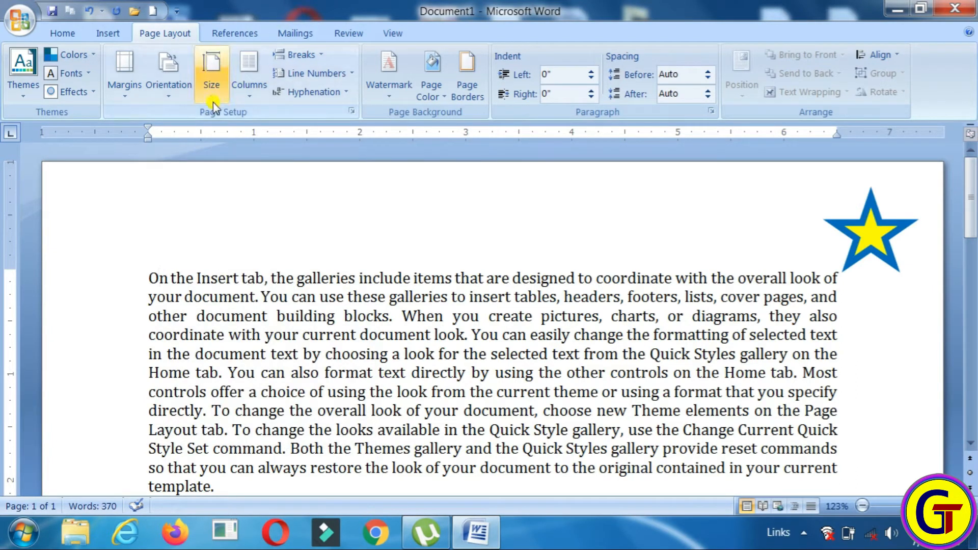
Apply the Normal margin preset to the page, with 1" on all sides
click(123, 104)
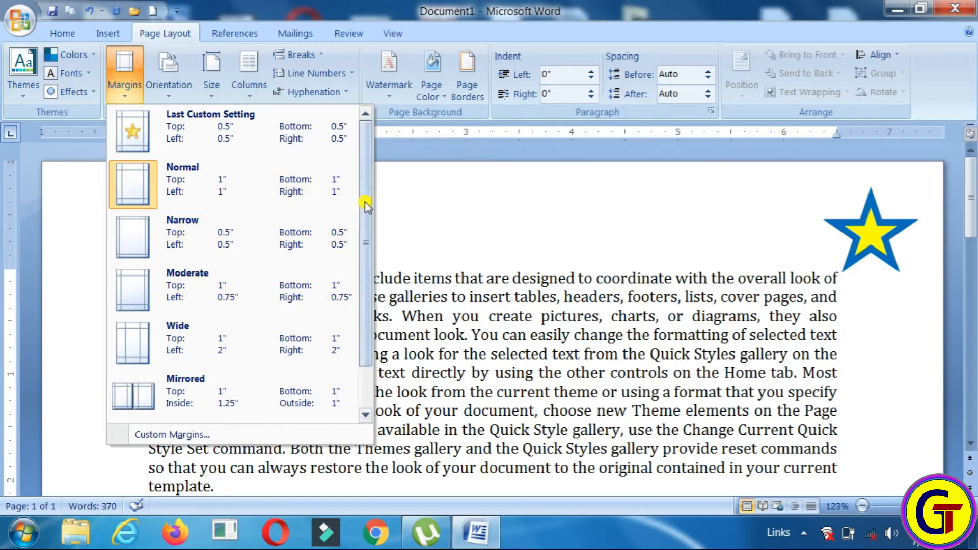
scroll(366, 214, down, 1)
scroll(363, 265, up, 1)
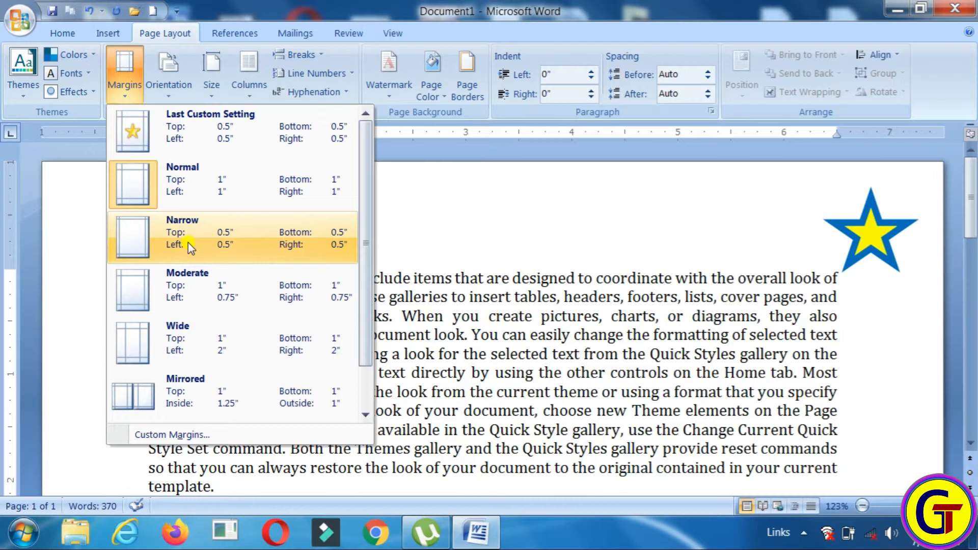
click(221, 189)
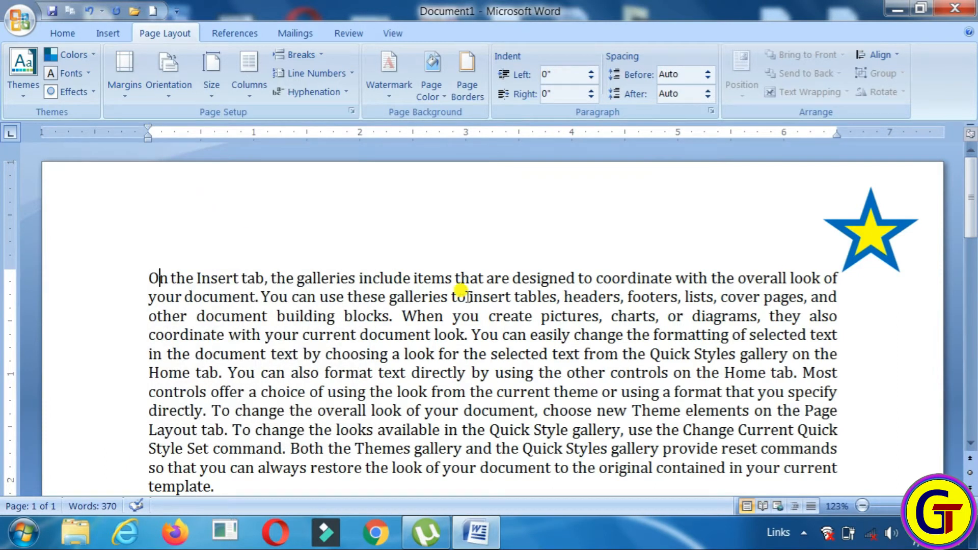
Change the page orientation to Landscape and show one whole page
click(169, 92)
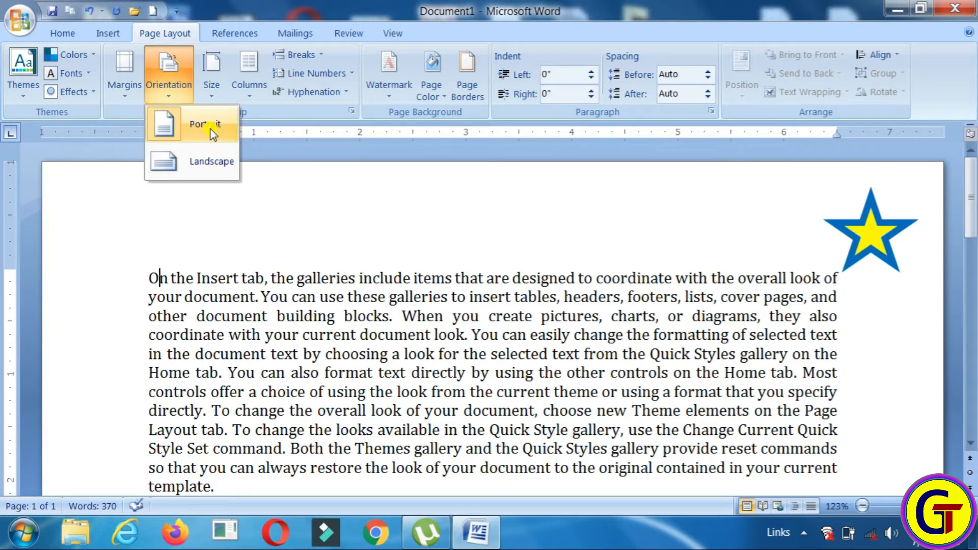
click(185, 170)
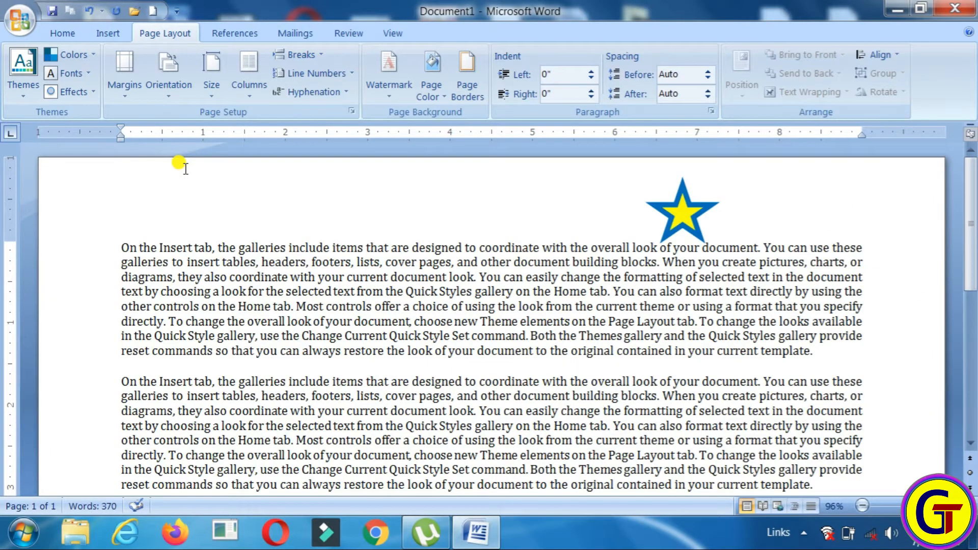
click(392, 33)
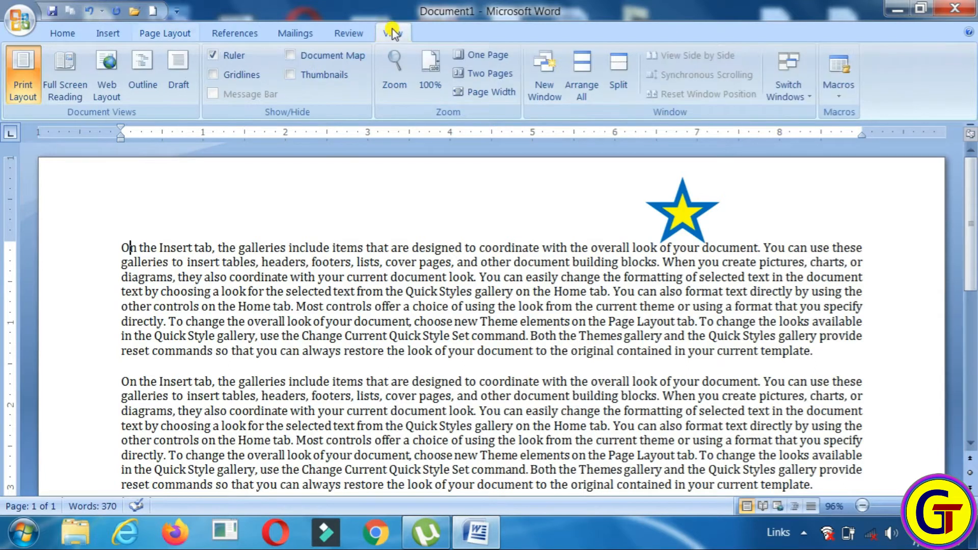
click(483, 56)
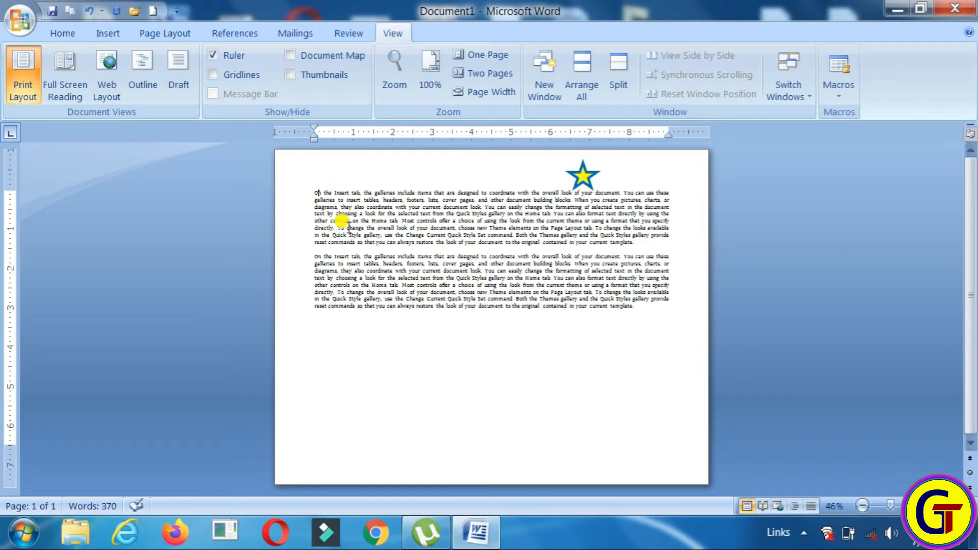
Change the page orientation to Portrait and zoom the document to page width
click(170, 34)
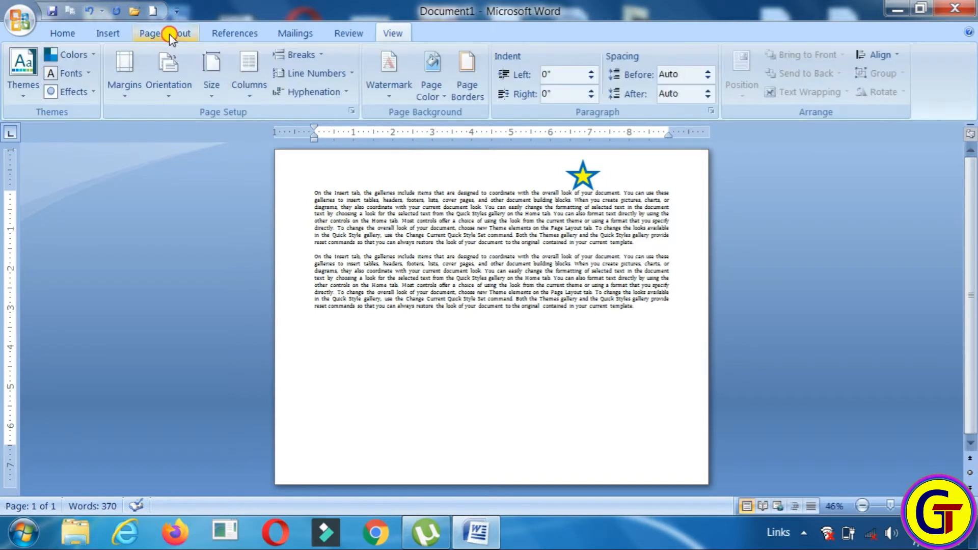
click(174, 90)
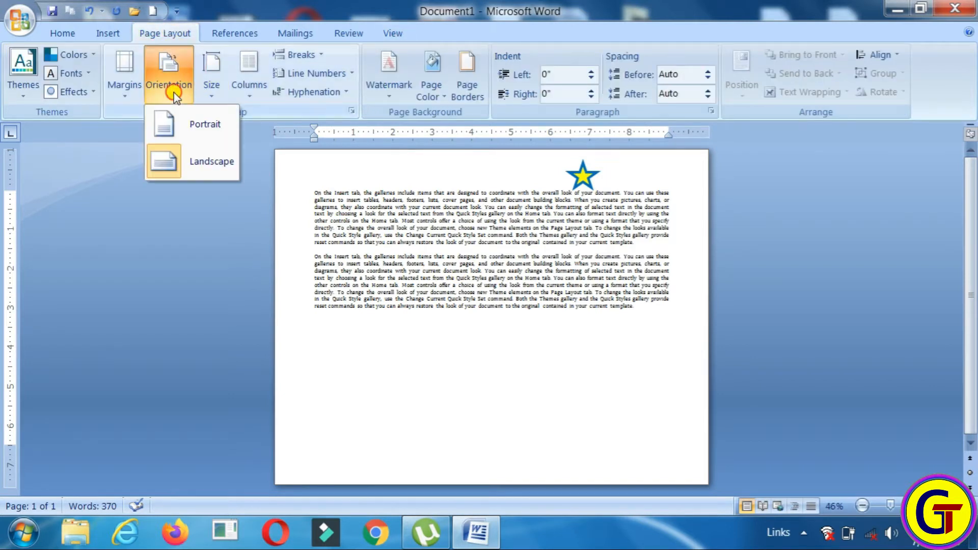
click(188, 126)
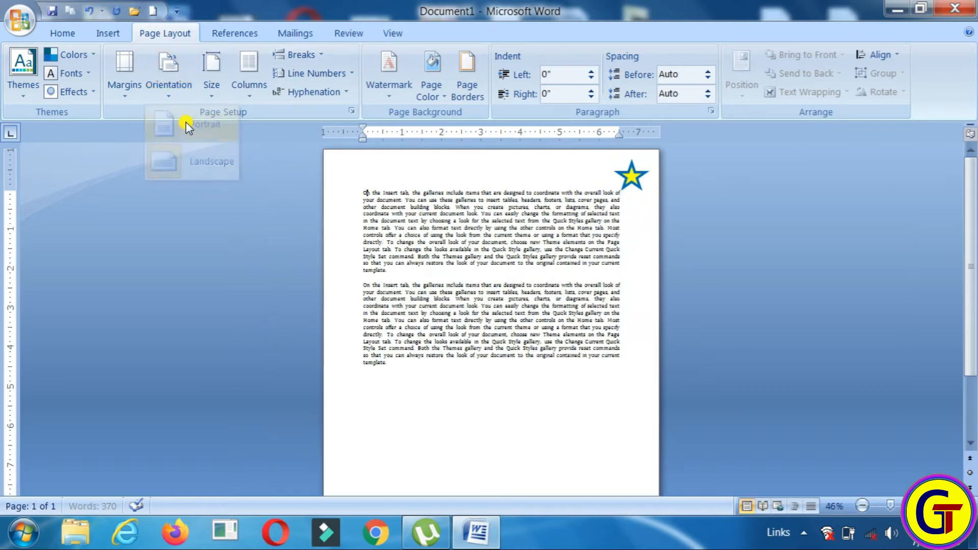
mouse_move(973, 196)
mouse_down()
mouse_move(972, 264)
mouse_move(969, 203)
mouse_move(969, 213)
mouse_up()
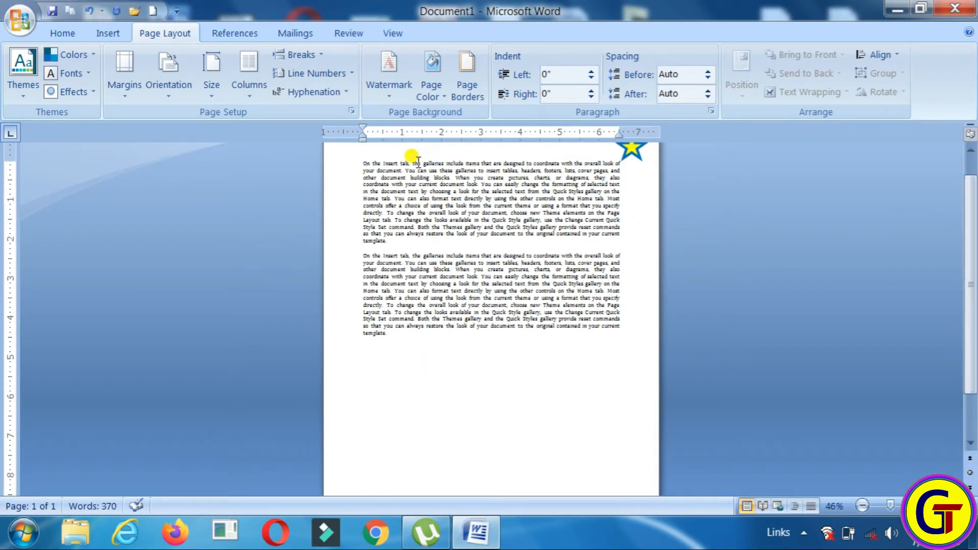
click(394, 33)
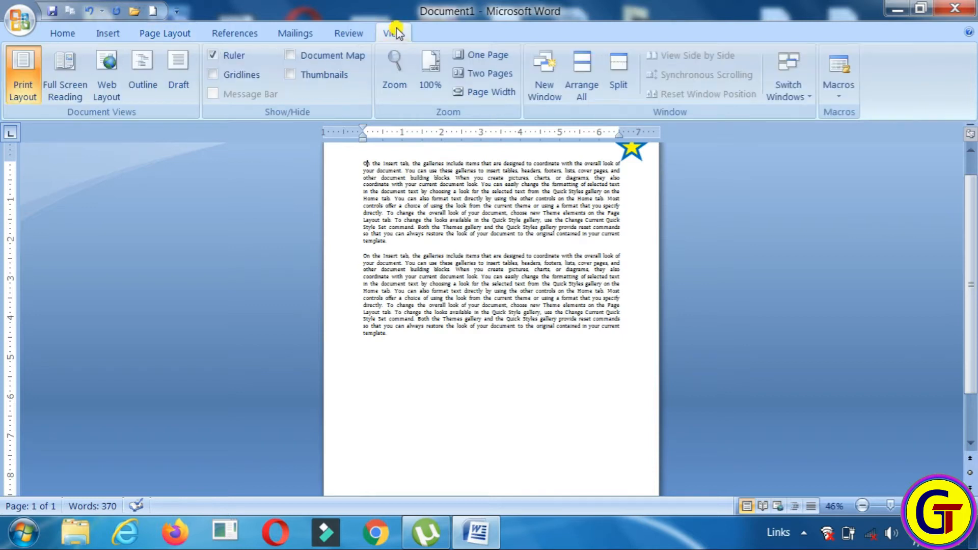
click(500, 95)
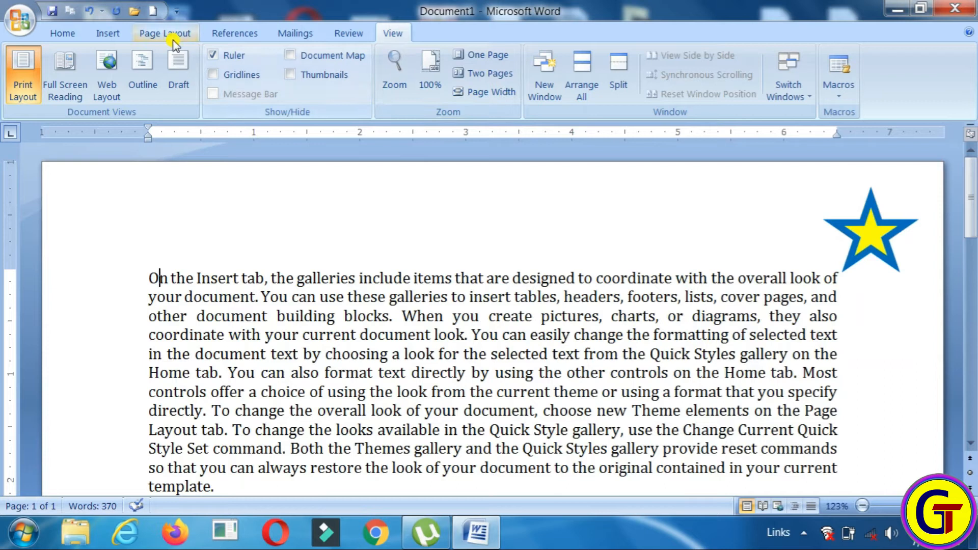
Set the document's paper size to A4 210 x 297 mm
click(172, 35)
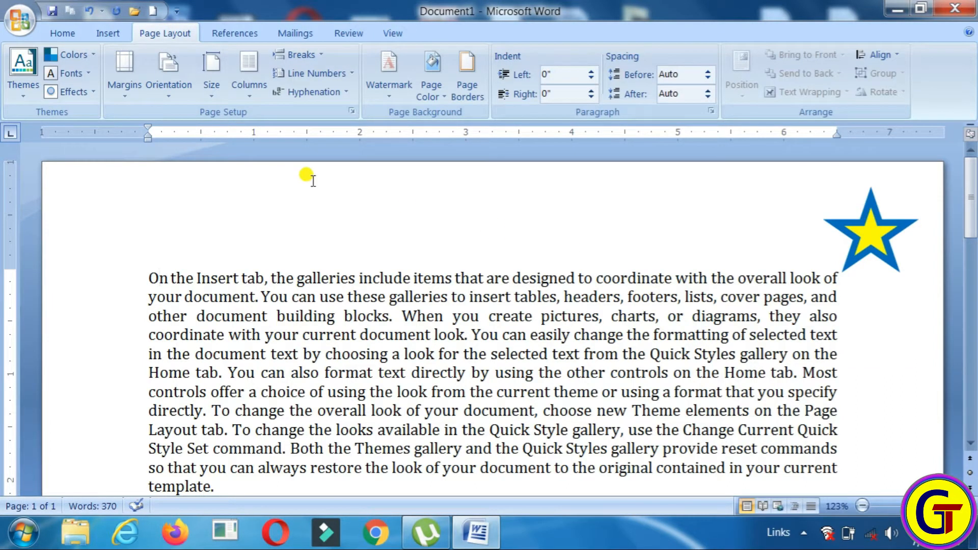
click(210, 90)
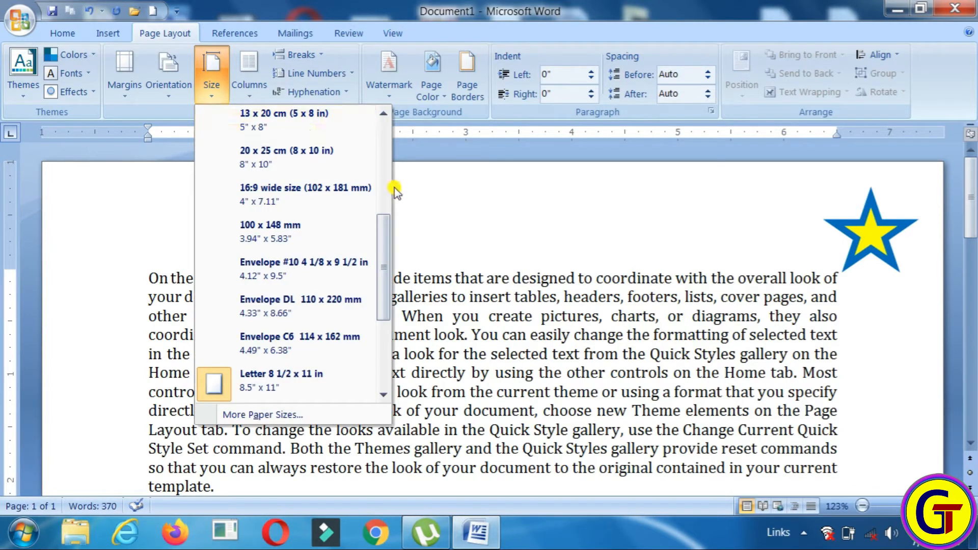
drag(387, 242, 381, 137)
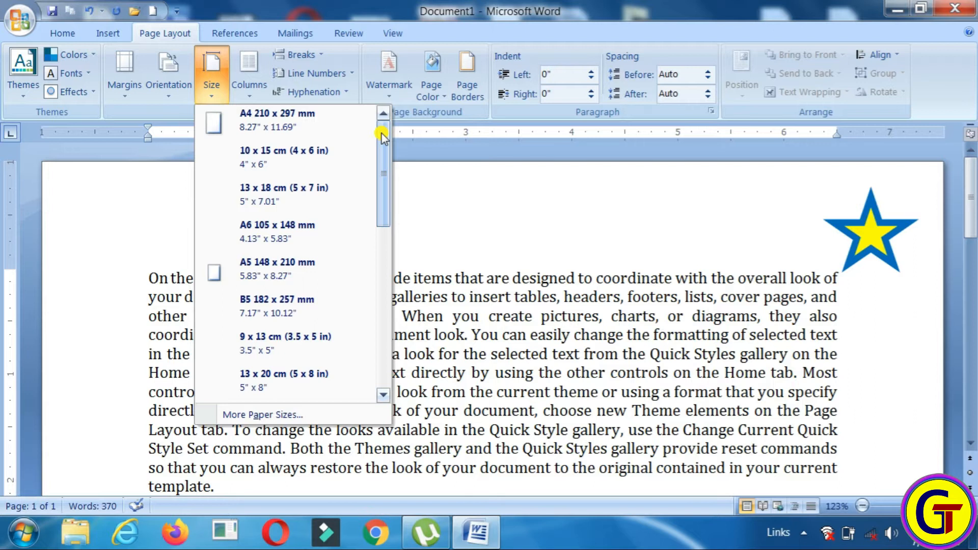
drag(381, 133, 384, 278)
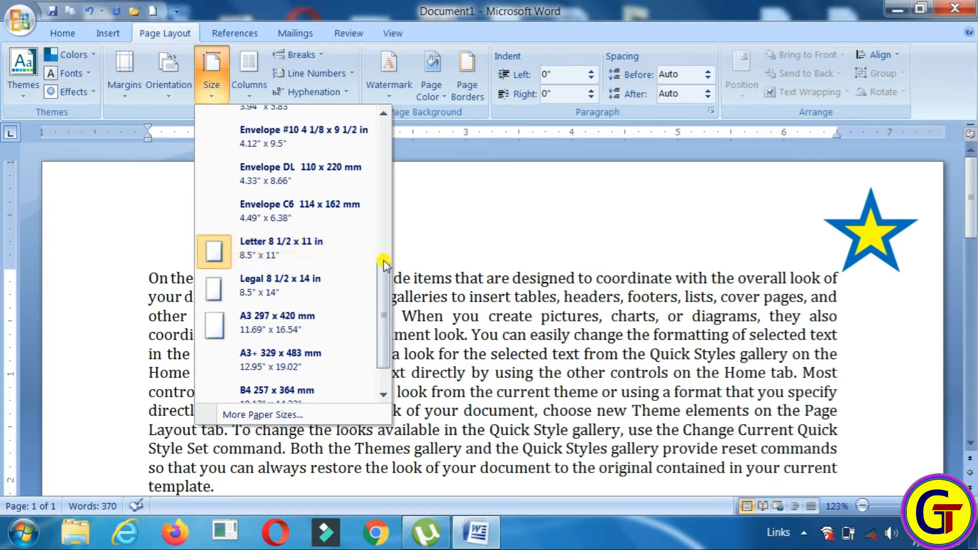
drag(384, 268, 387, 124)
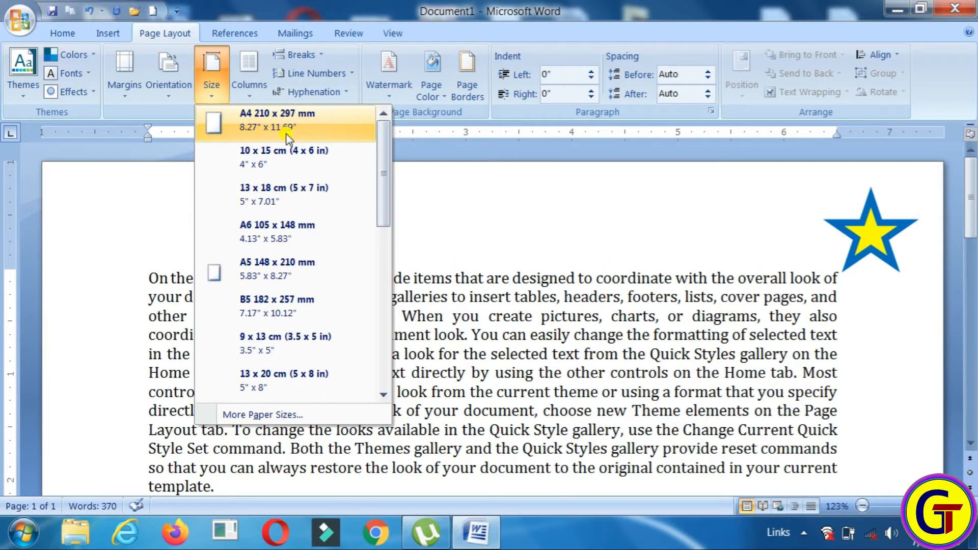
click(303, 135)
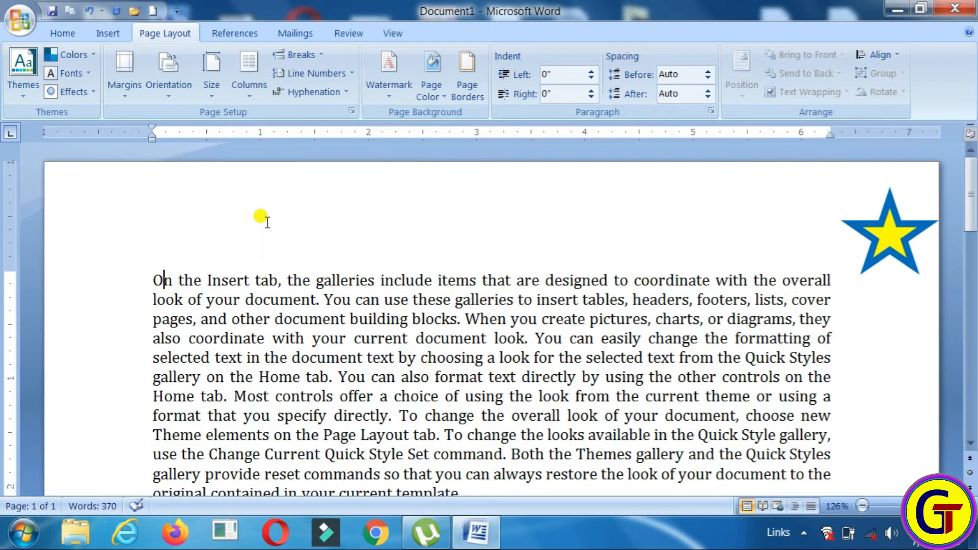
Open the print preview of the document
click(18, 21)
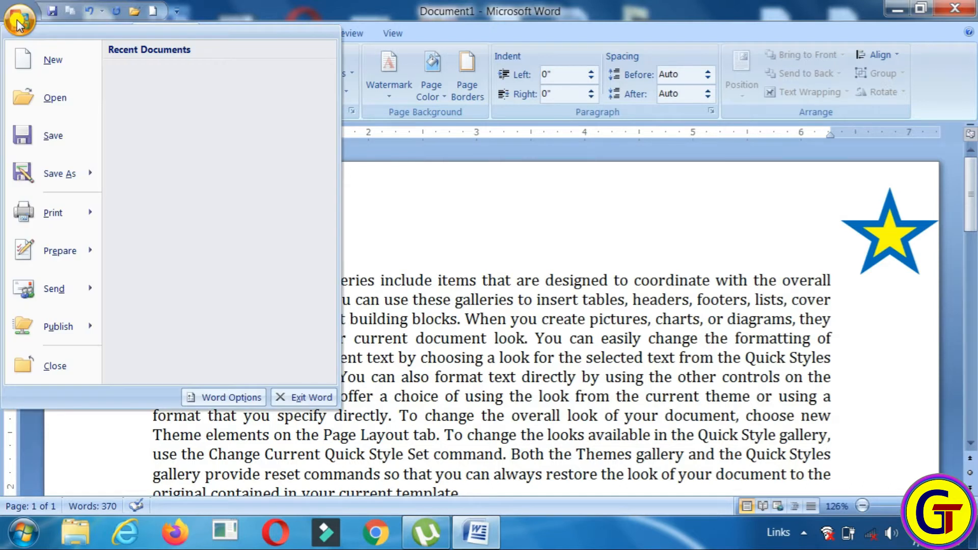
mouse_move(53, 223)
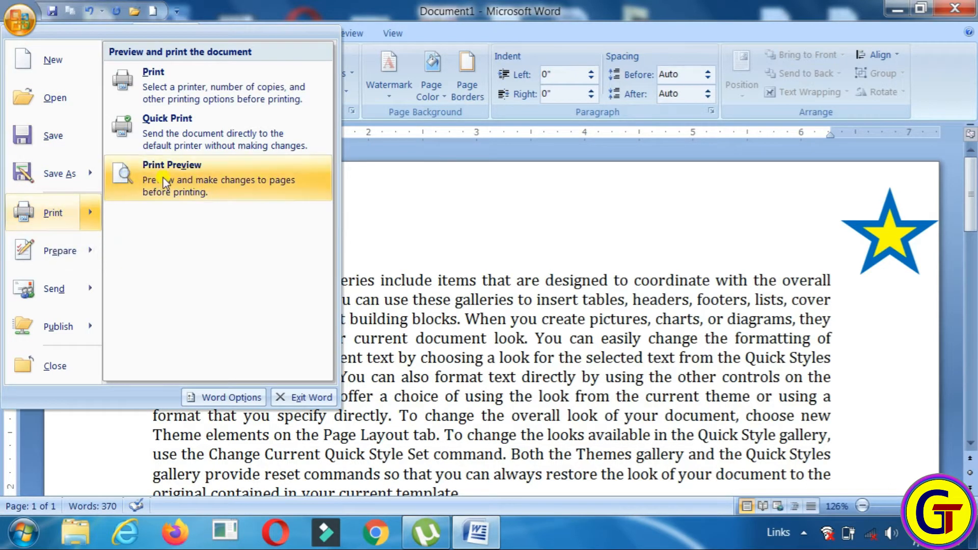
click(212, 174)
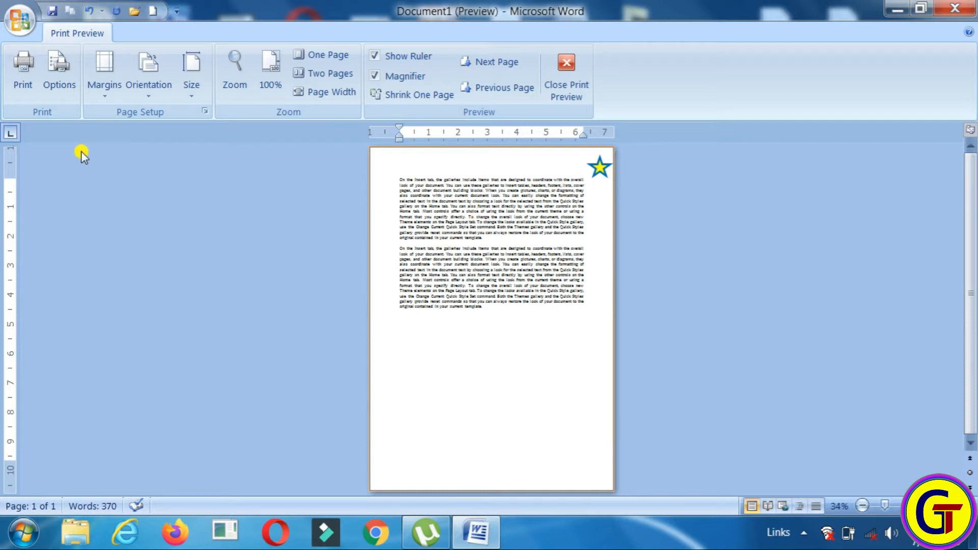
In the EPSON L380 printer properties, set the document size to A4 210 x 297 mm and the color mode to Grayscale
click(24, 82)
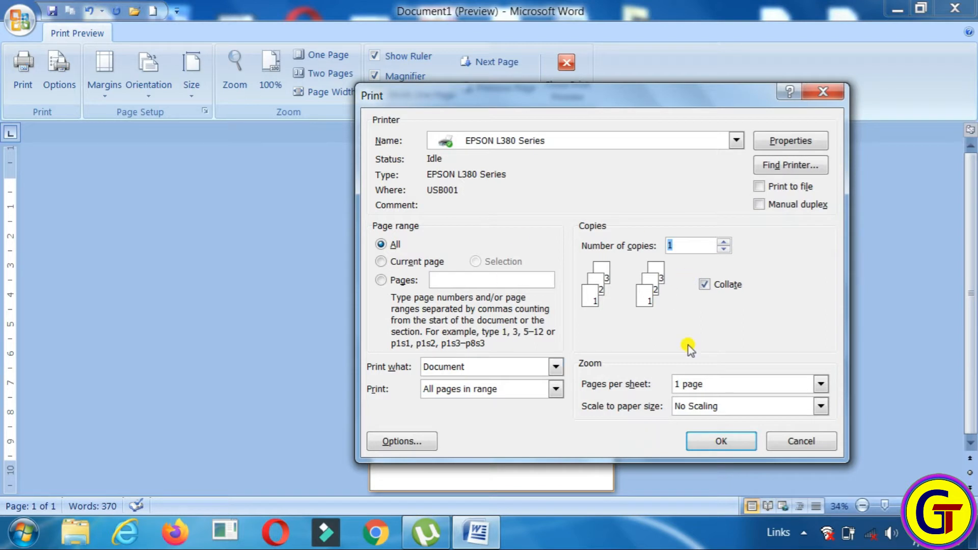
click(806, 142)
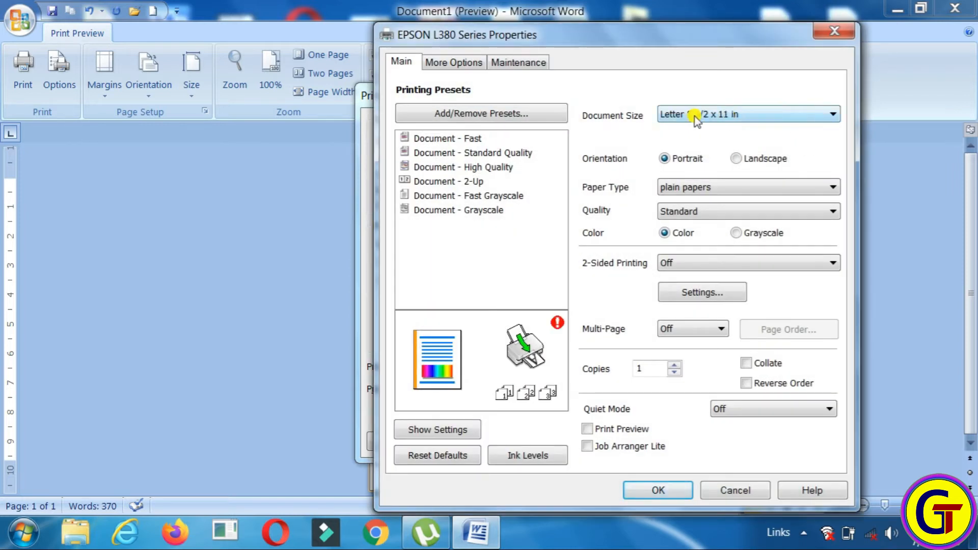
click(753, 116)
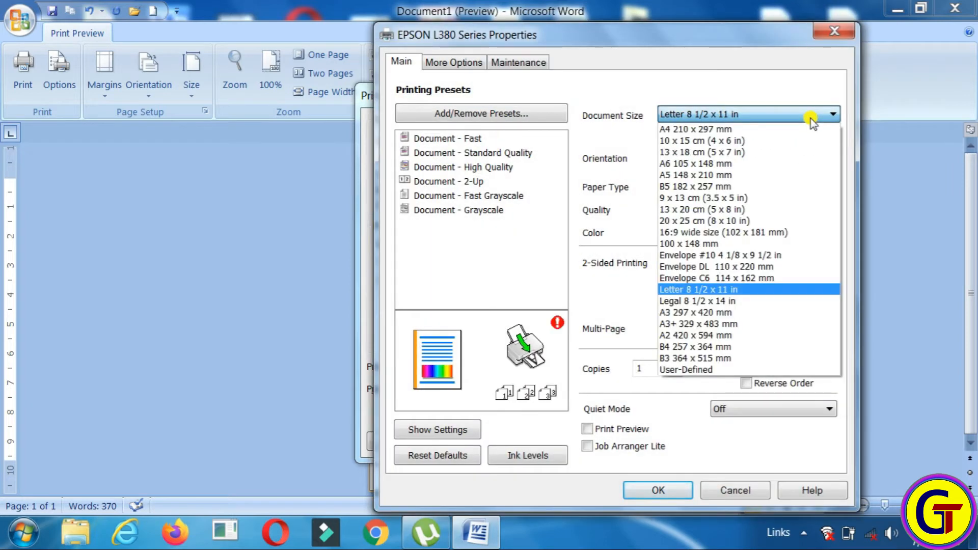
click(754, 129)
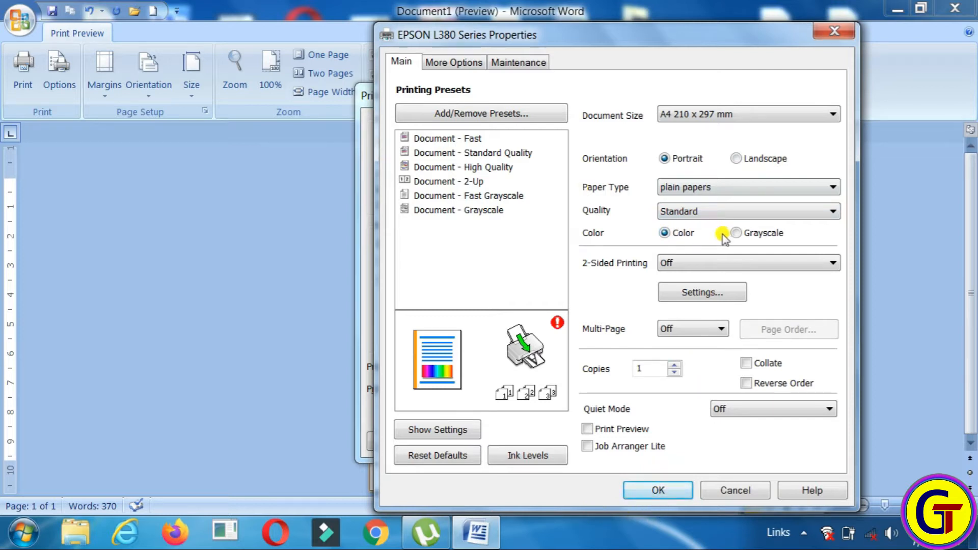
click(737, 233)
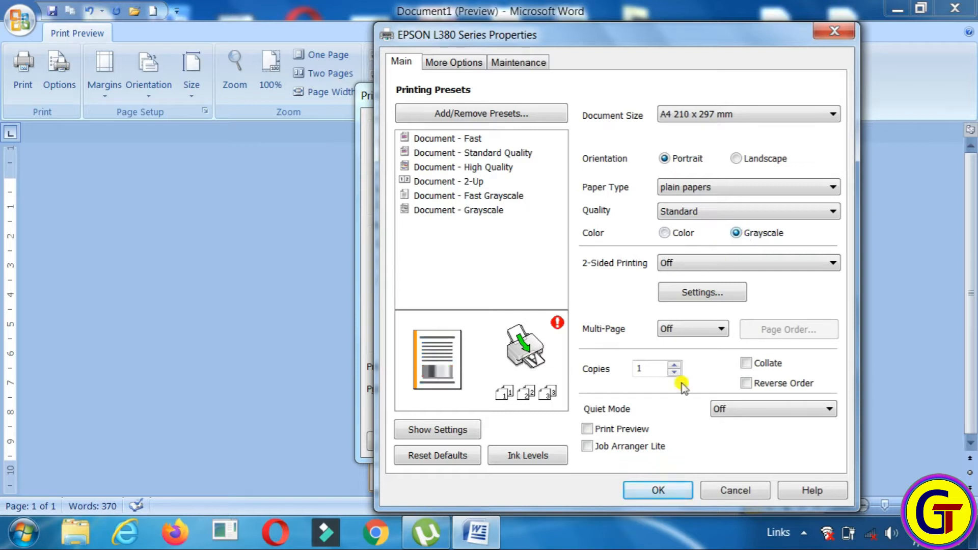
click(659, 489)
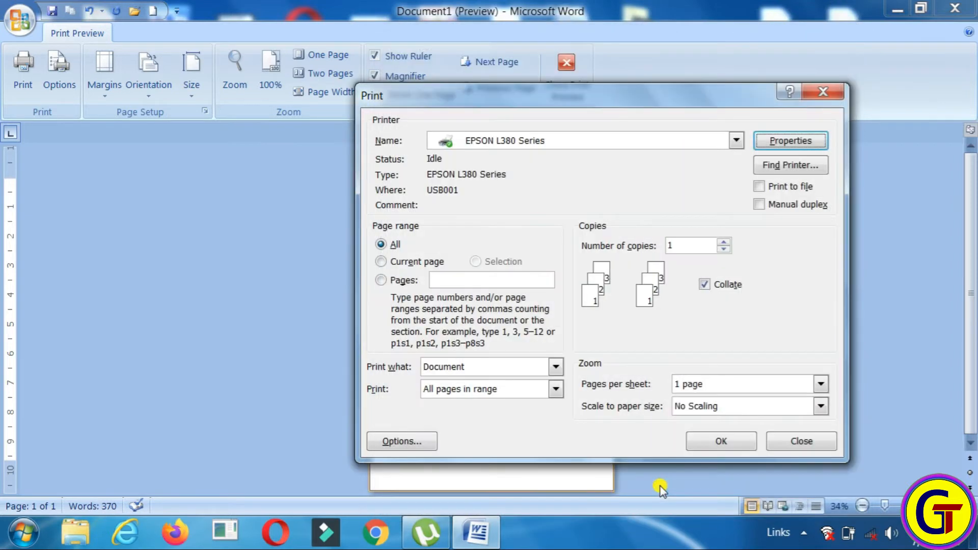
Set the printer's color mode to Color, send the document to the printer and dismiss the printer status window
click(716, 439)
click(802, 140)
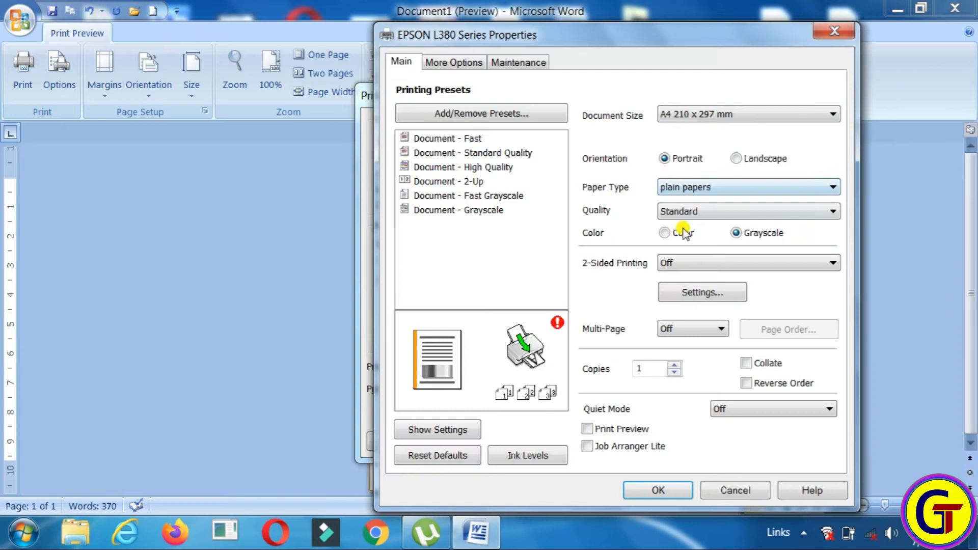
click(665, 233)
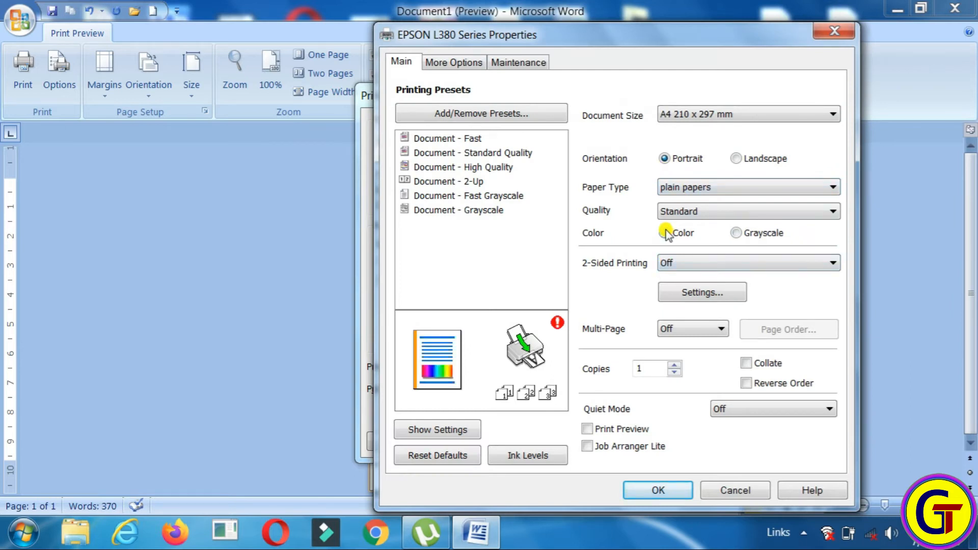
click(687, 492)
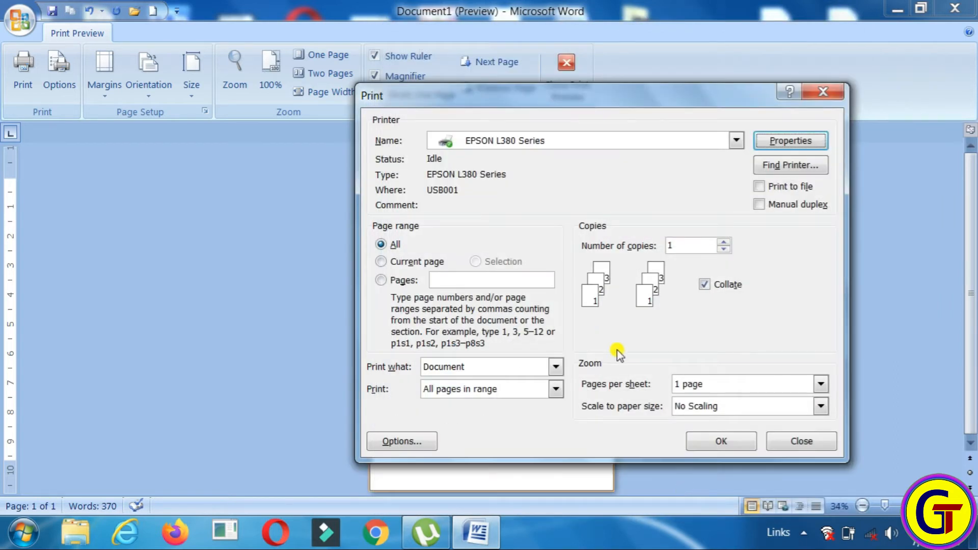
click(738, 437)
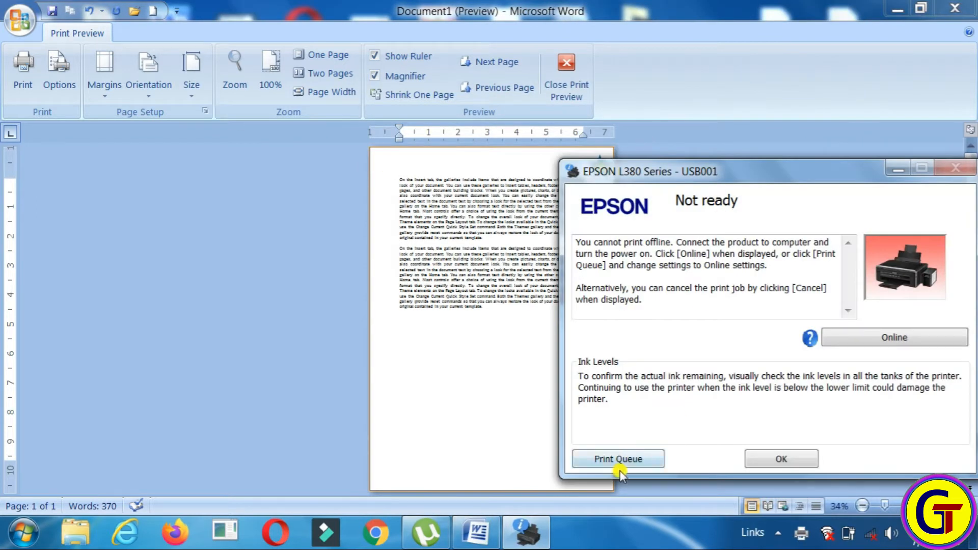
click(778, 460)
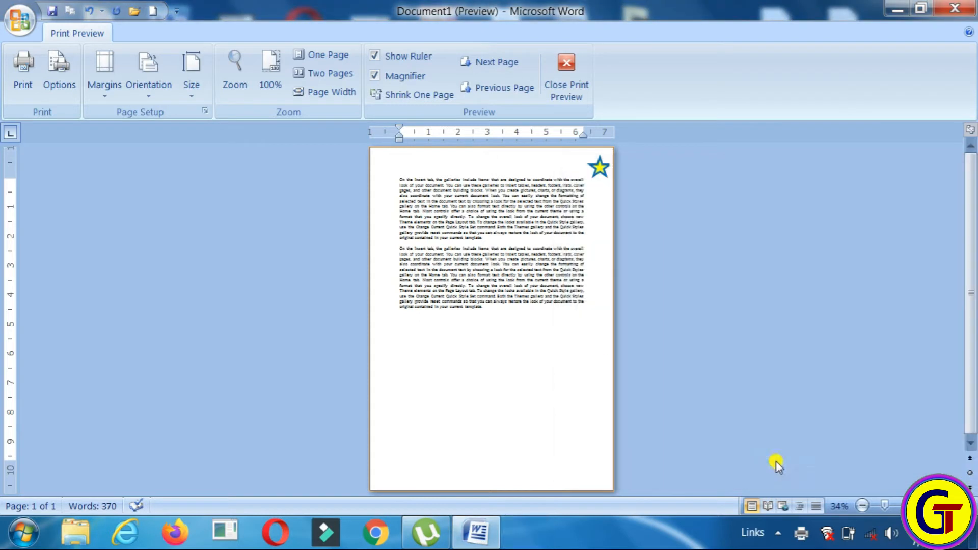
click(22, 93)
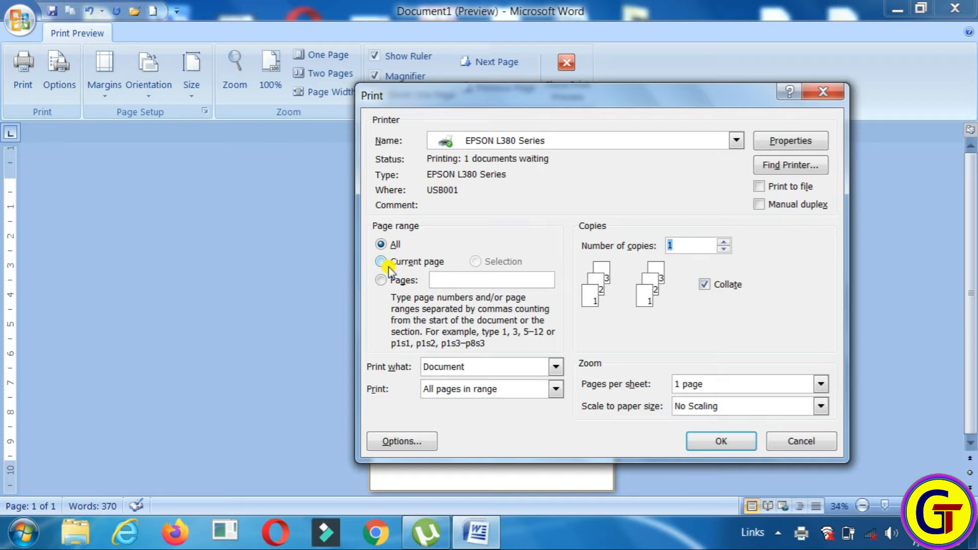
click(823, 92)
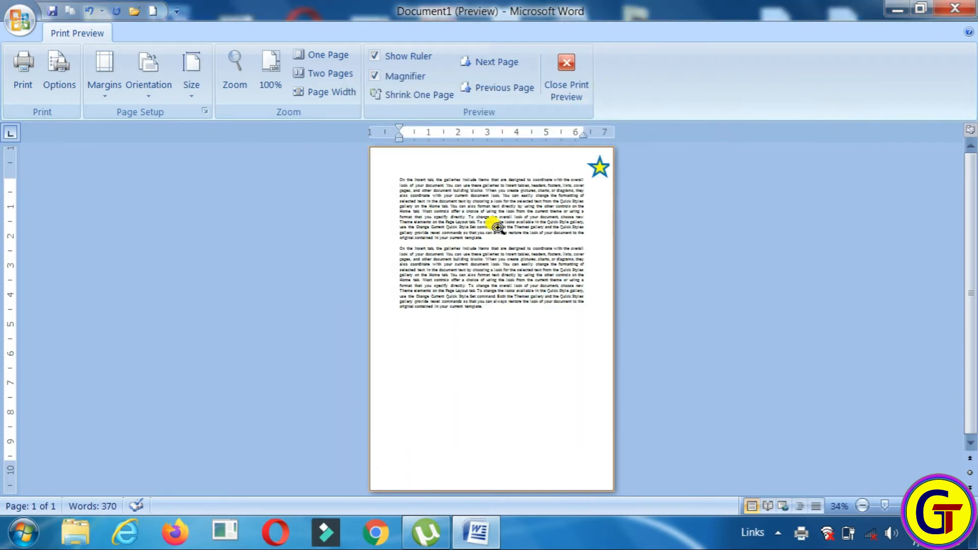
Leave the print preview to look over the document's page, and reopen the preview
click(566, 77)
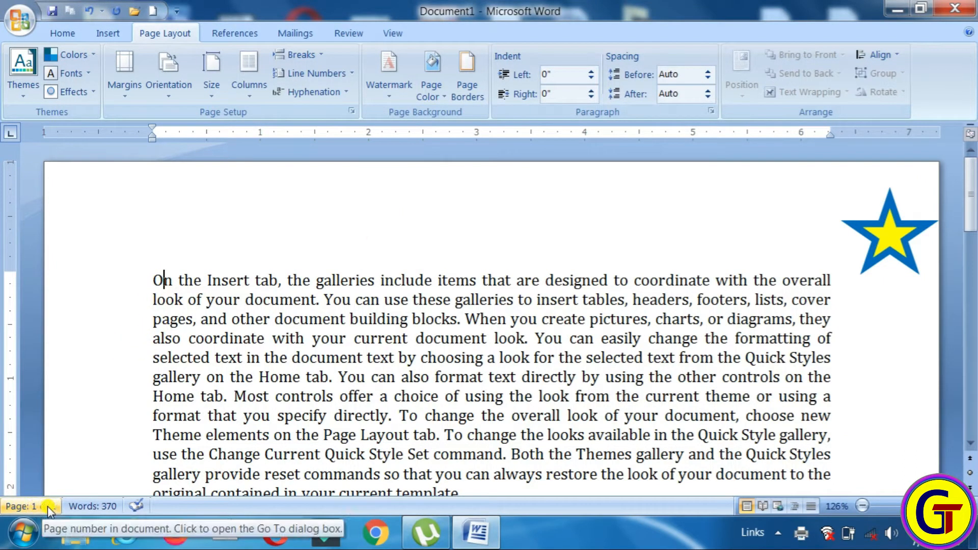
drag(973, 179, 970, 291)
click(18, 26)
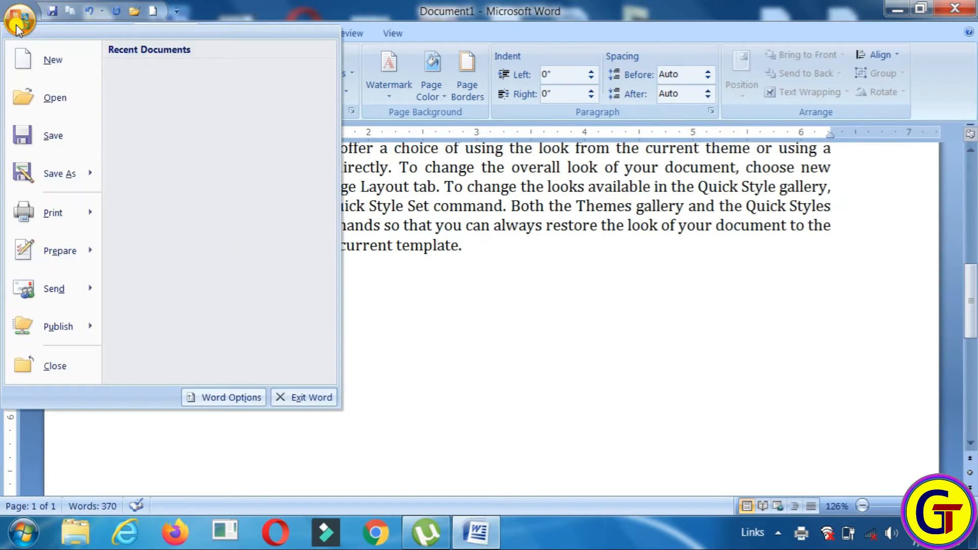
mouse_move(53, 213)
click(187, 176)
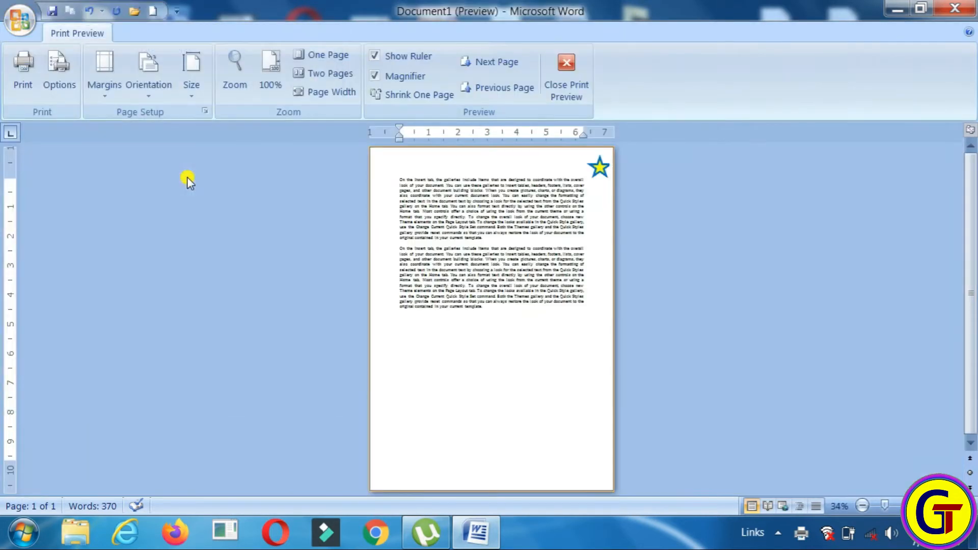
Try the print ranges Current page, pages 1,3 and pages 2-4, return to All, cancel printing and close the preview
click(22, 72)
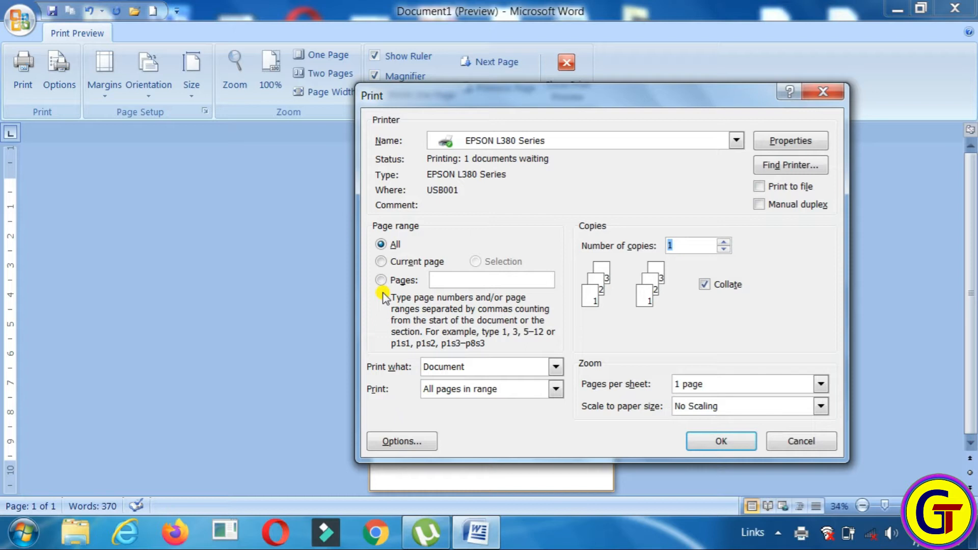
click(381, 261)
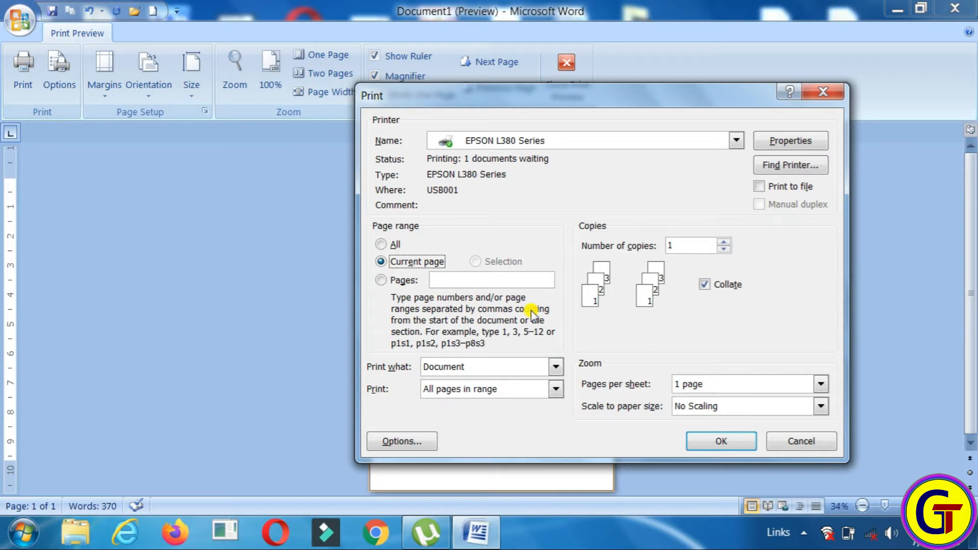
click(383, 280)
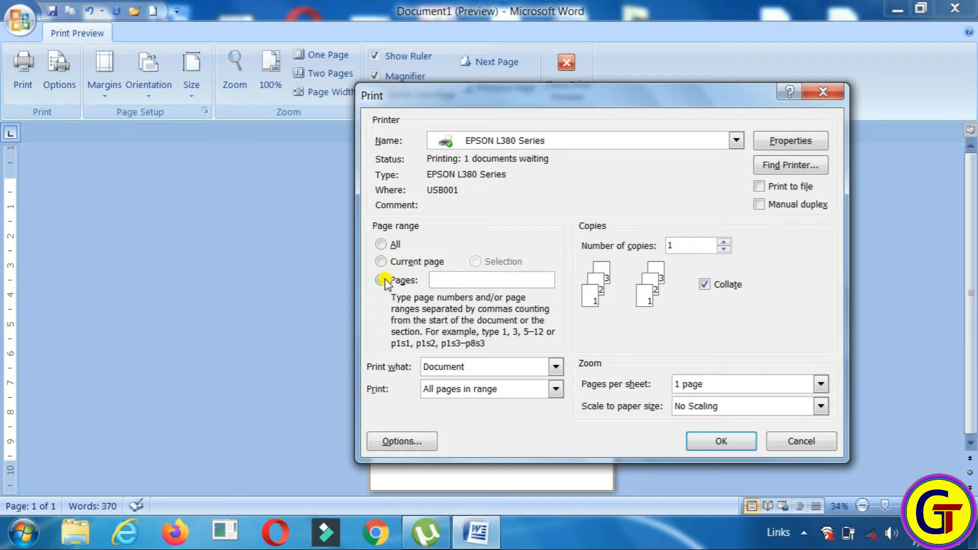
text(1,3)
key(BackSpace)
key(BackSpace)
key(BackSpace)
text(2-4)
click(381, 245)
click(778, 446)
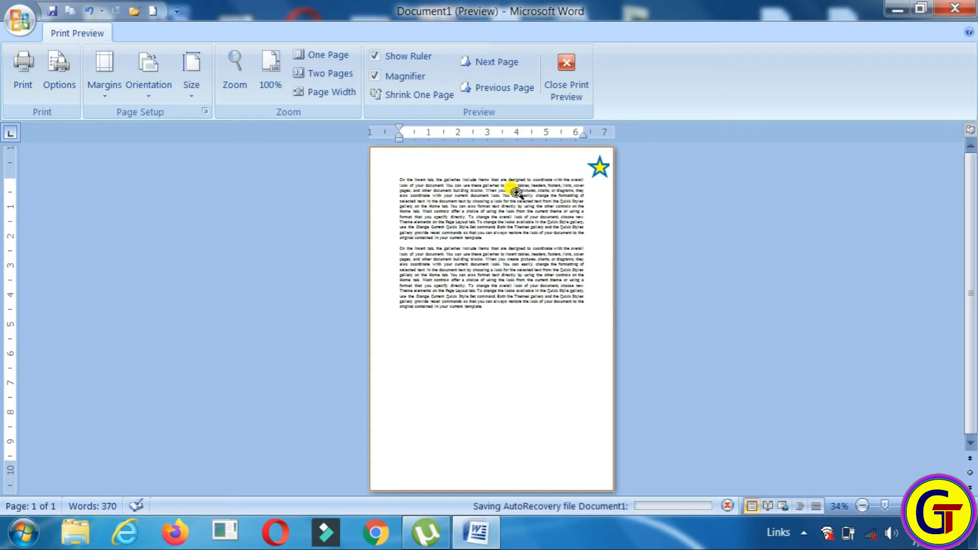
click(574, 81)
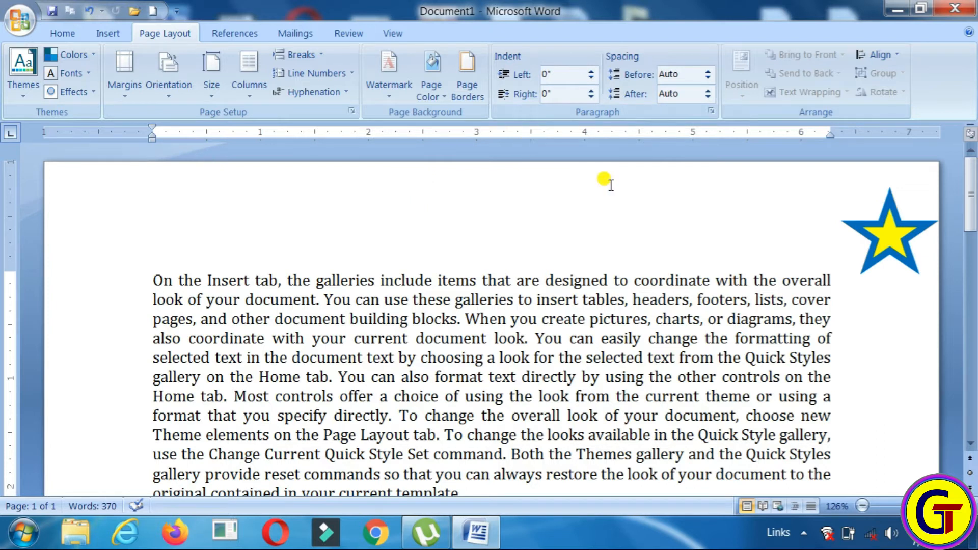
Delete the star shape from the page's upper right corner
click(879, 232)
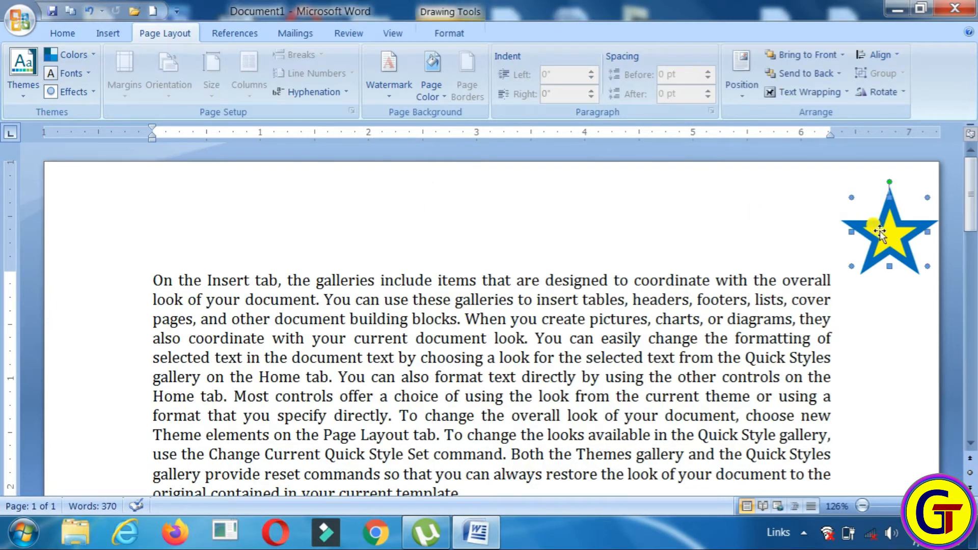
key(Delete)
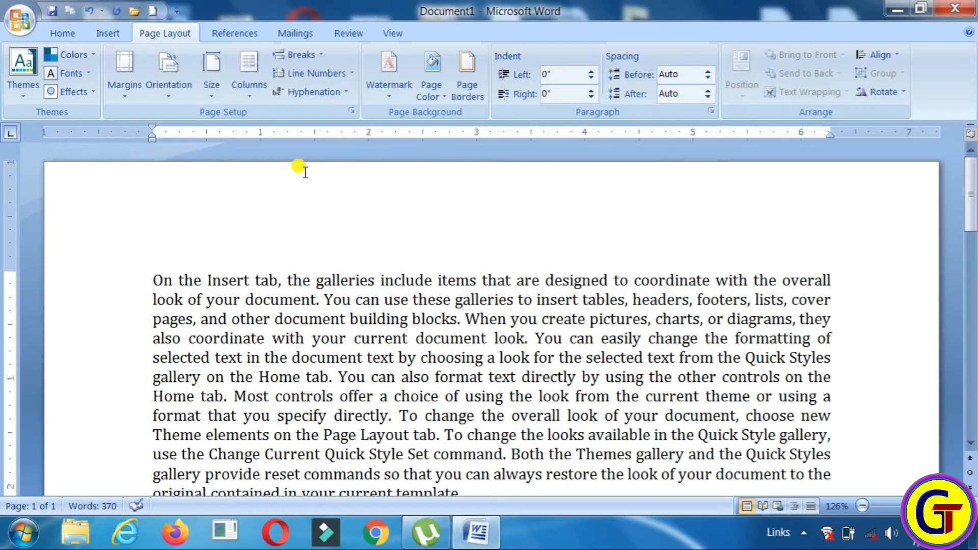
Lay out the document text in two columns
mouse_move(971, 196)
mouse_down()
mouse_move(973, 342)
mouse_move(973, 204)
mouse_up()
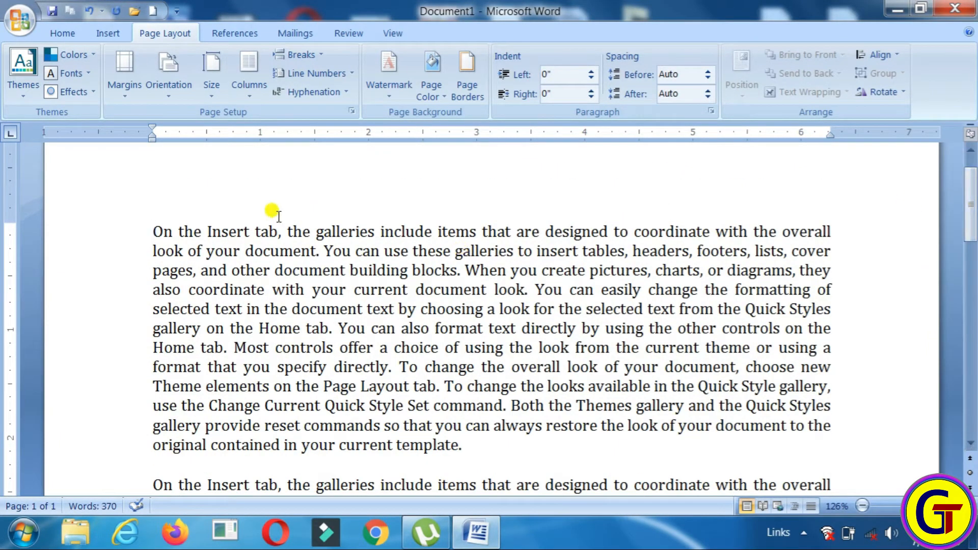
click(250, 97)
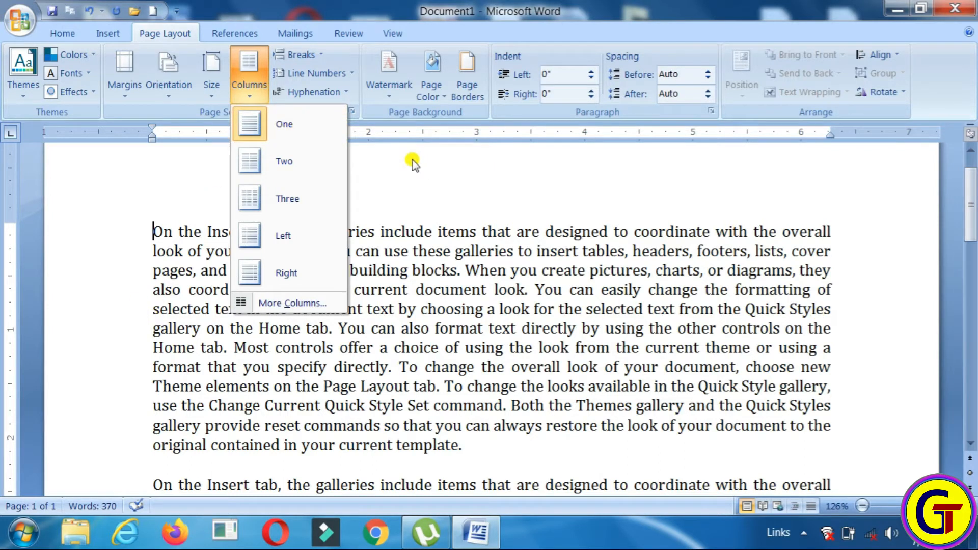
click(279, 164)
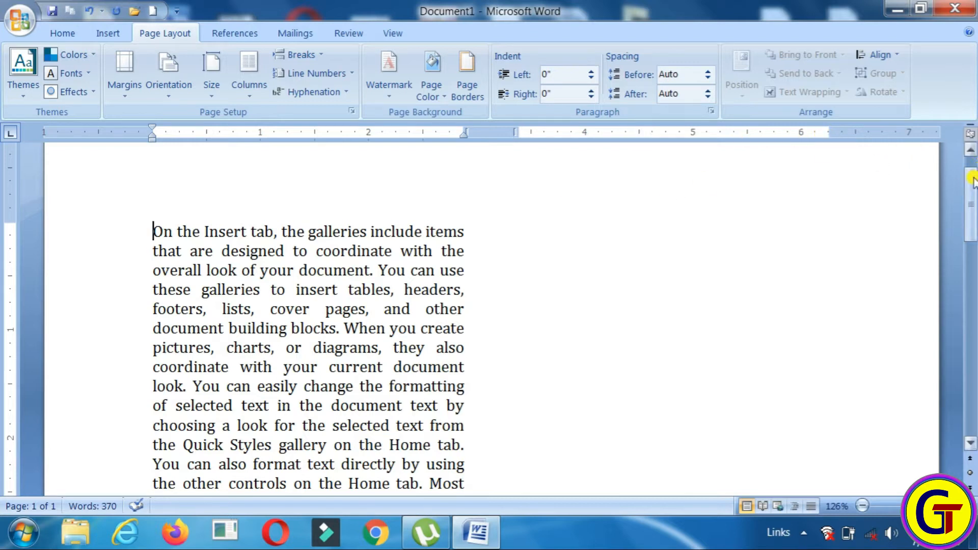
Copy the final passage starting at "To change the overall look" and paste it twice at the end of the text
drag(972, 181, 973, 393)
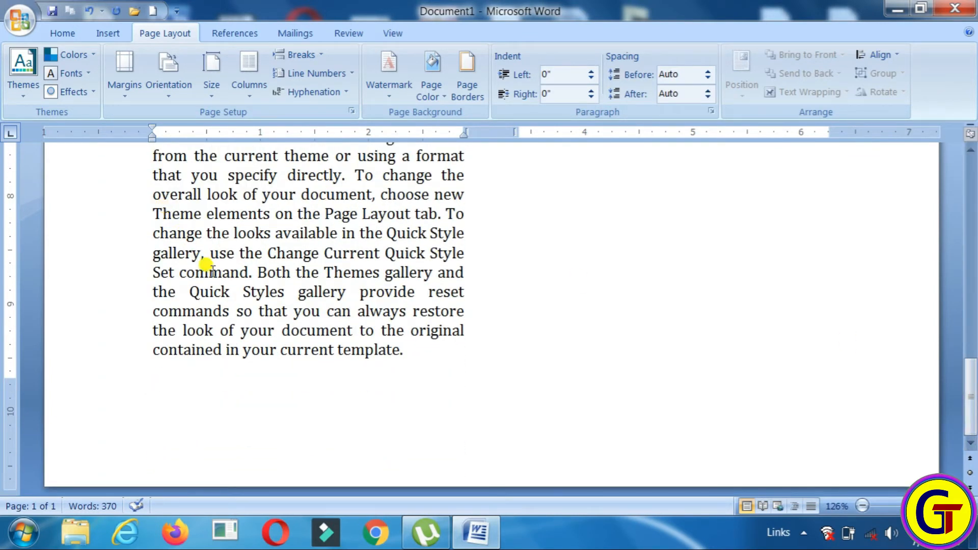
drag(355, 176, 409, 348)
key(ctrl+c)
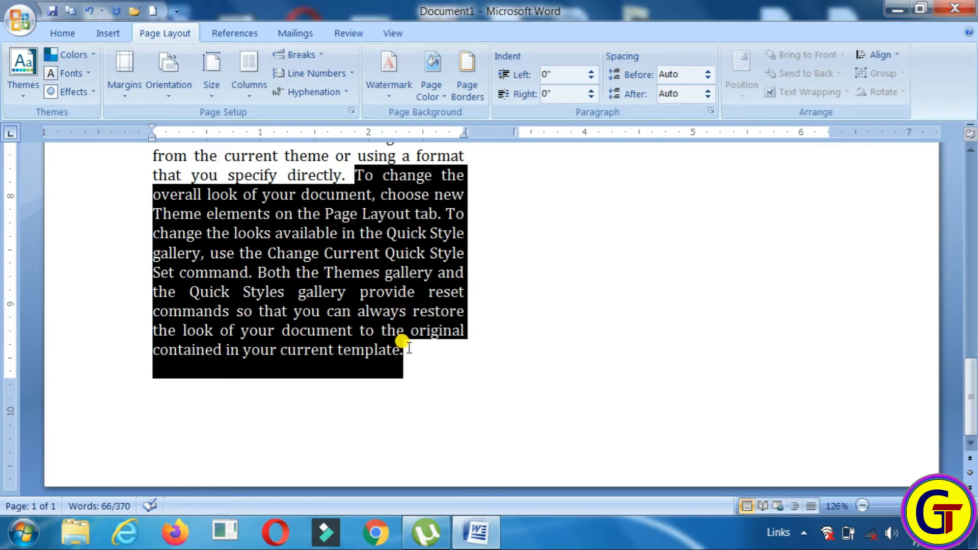
click(412, 350)
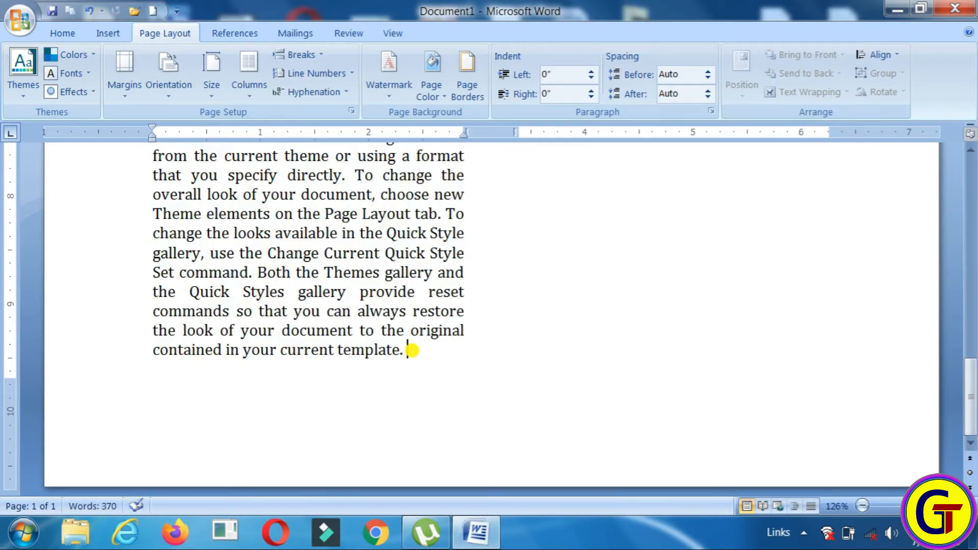
key(ctrl+v)
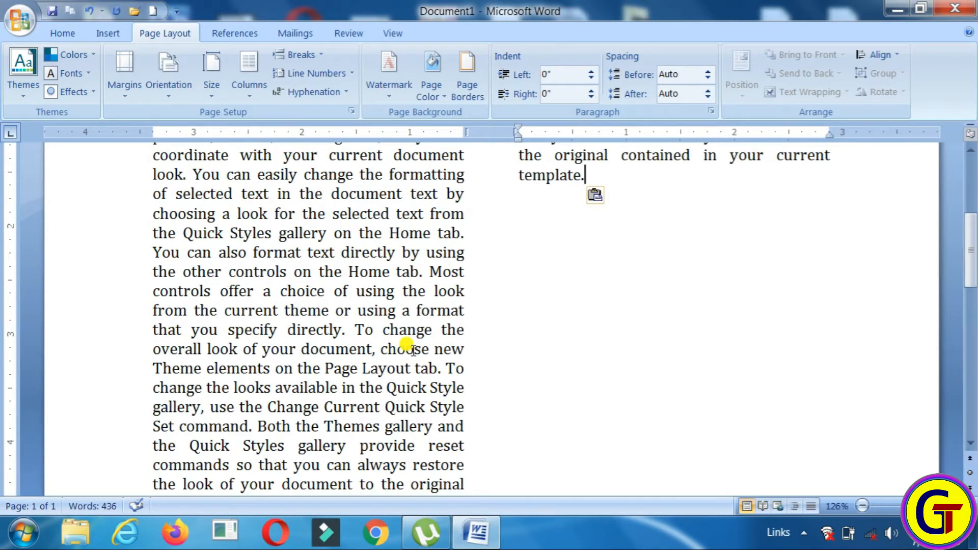
drag(972, 219, 973, 181)
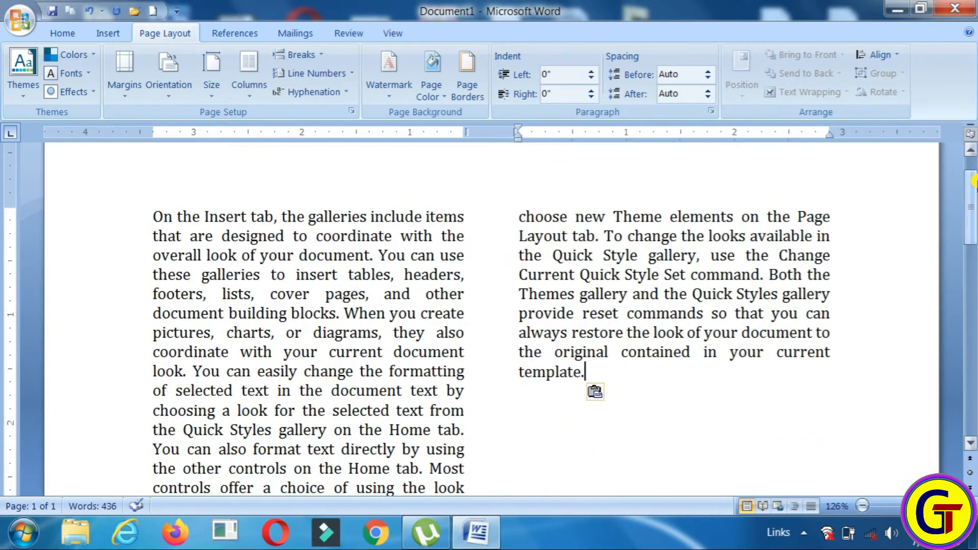
key(ctrl+v)
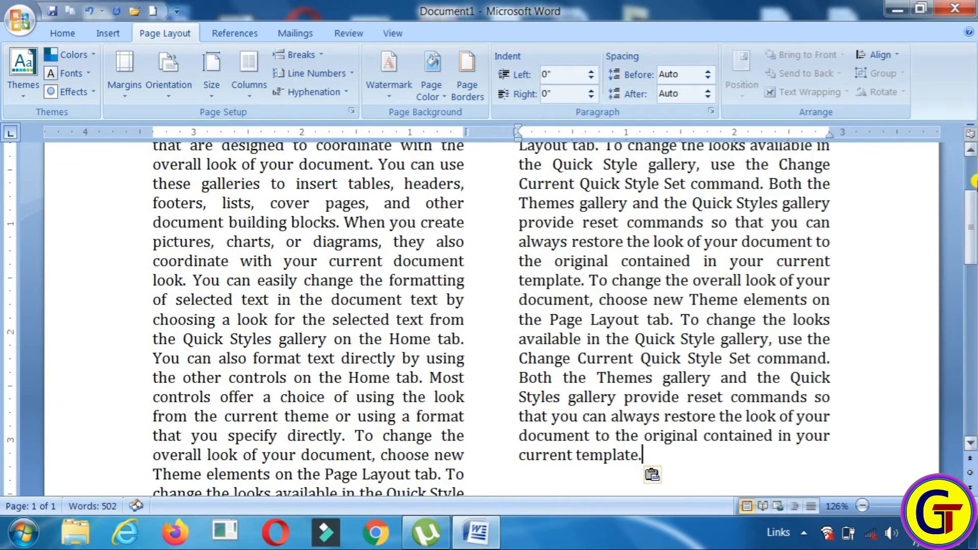
drag(972, 222, 972, 189)
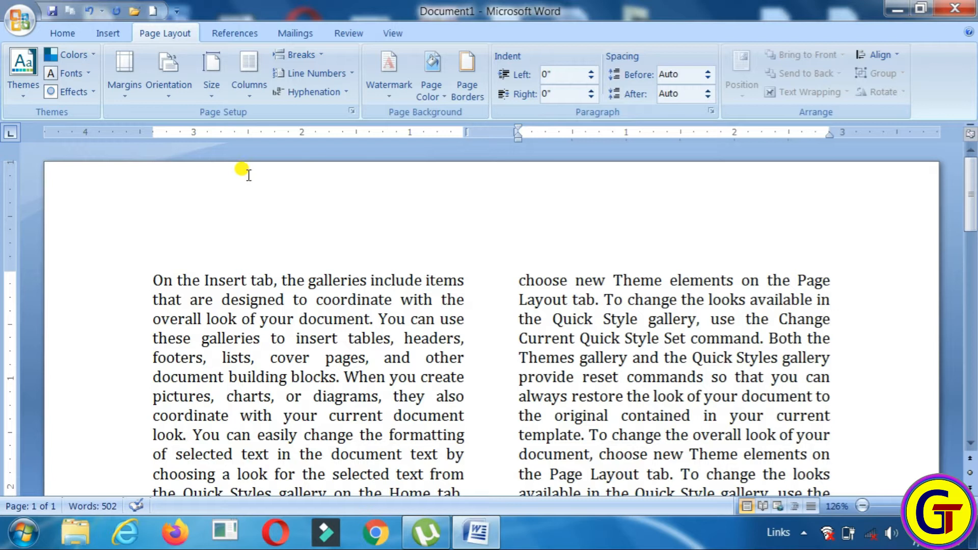
Change the document's column layout to three columns
click(249, 82)
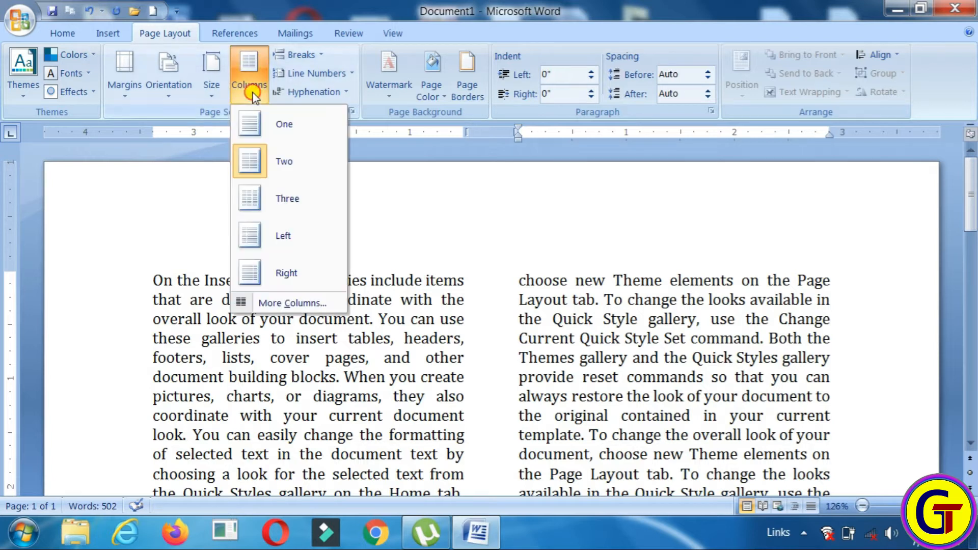
click(286, 206)
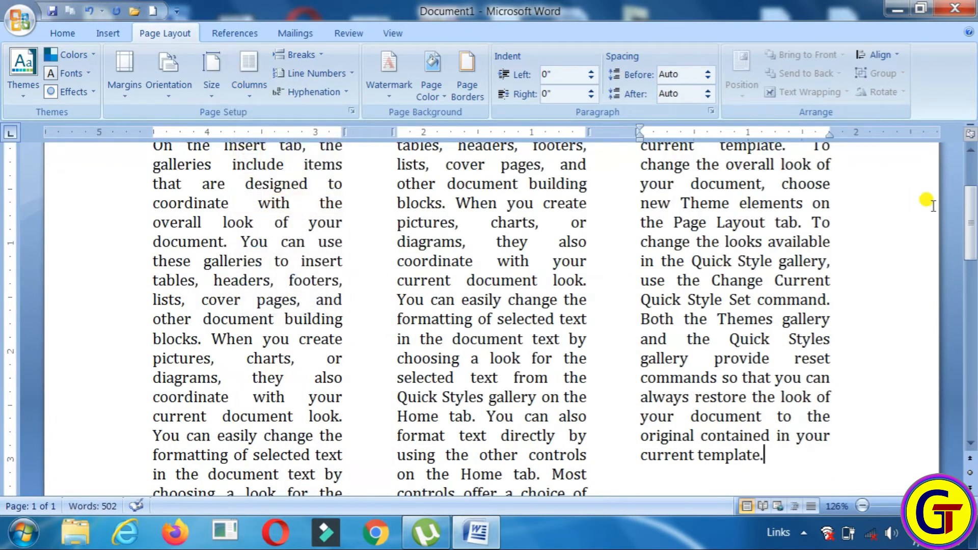
drag(971, 223, 970, 163)
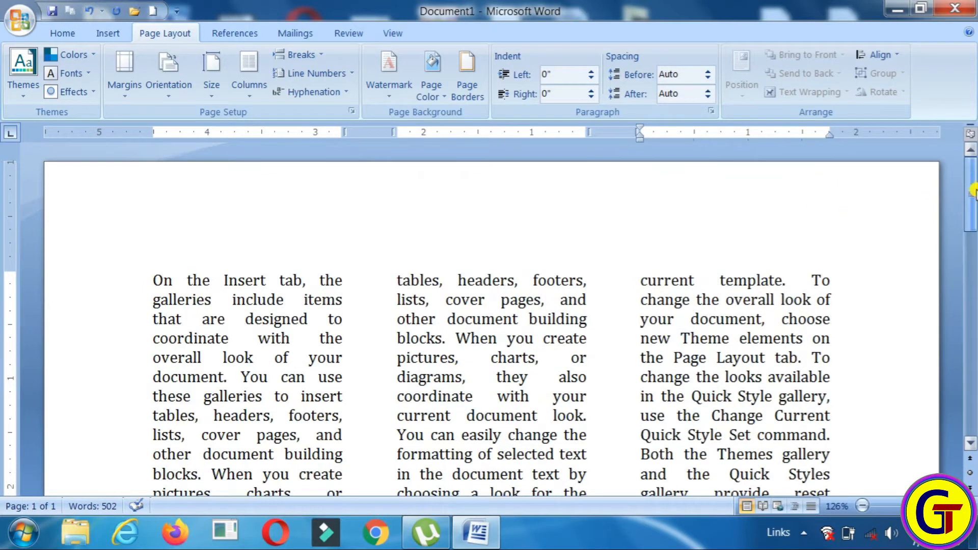
Return the document text to a single column
click(249, 86)
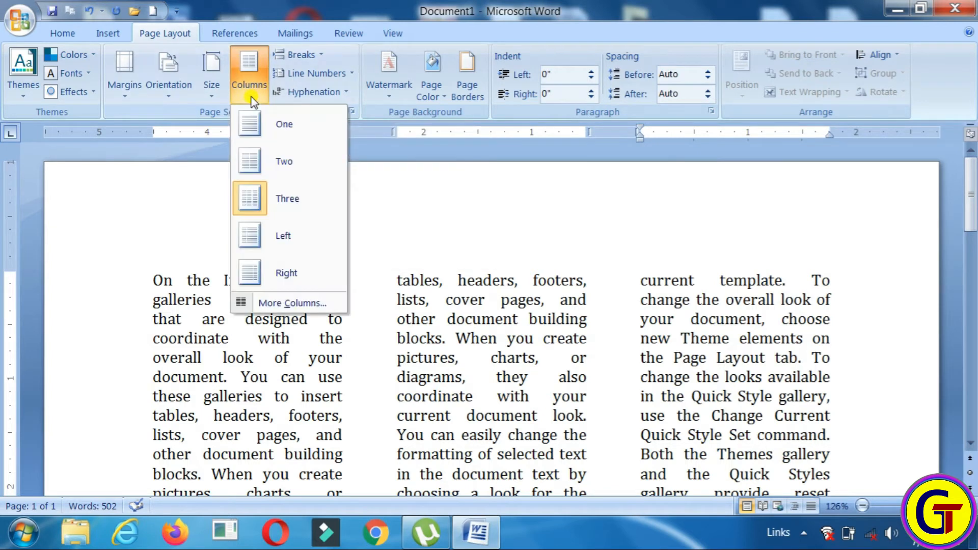
click(255, 130)
drag(972, 319, 973, 206)
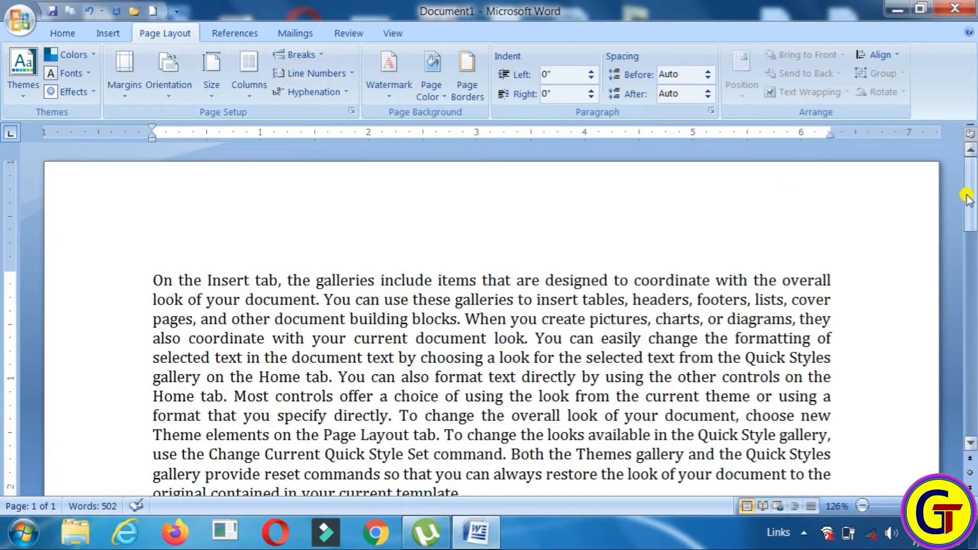
Insert a page break below the last paragraph of the document
drag(973, 191, 973, 320)
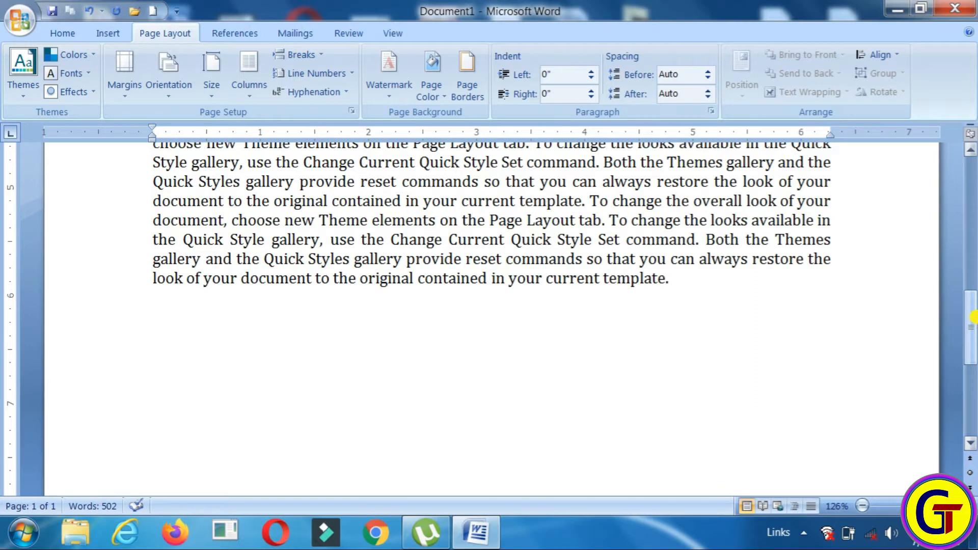
click(301, 55)
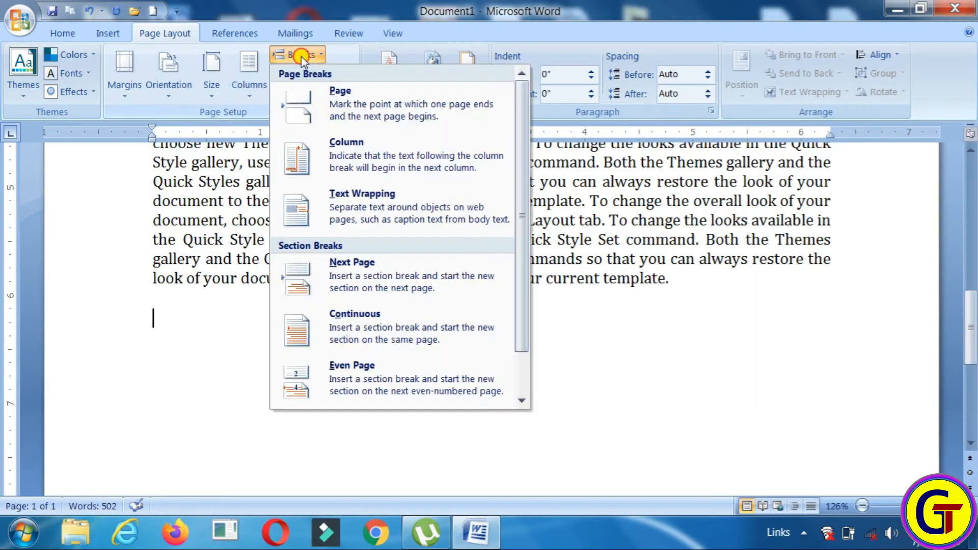
click(360, 118)
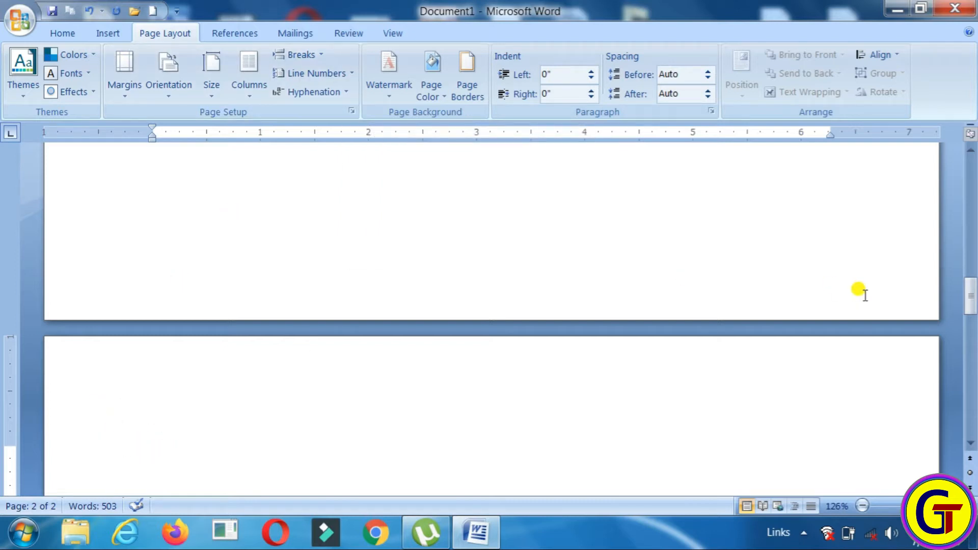
mouse_move(972, 291)
mouse_down()
mouse_move(973, 235)
mouse_move(973, 303)
mouse_up()
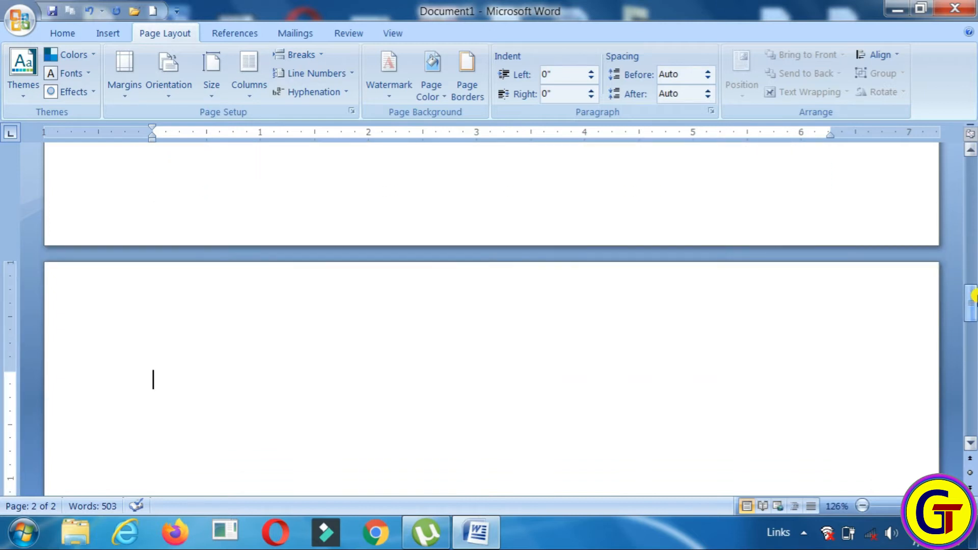
text(hfjkdfjkhkjfjkhfkd)
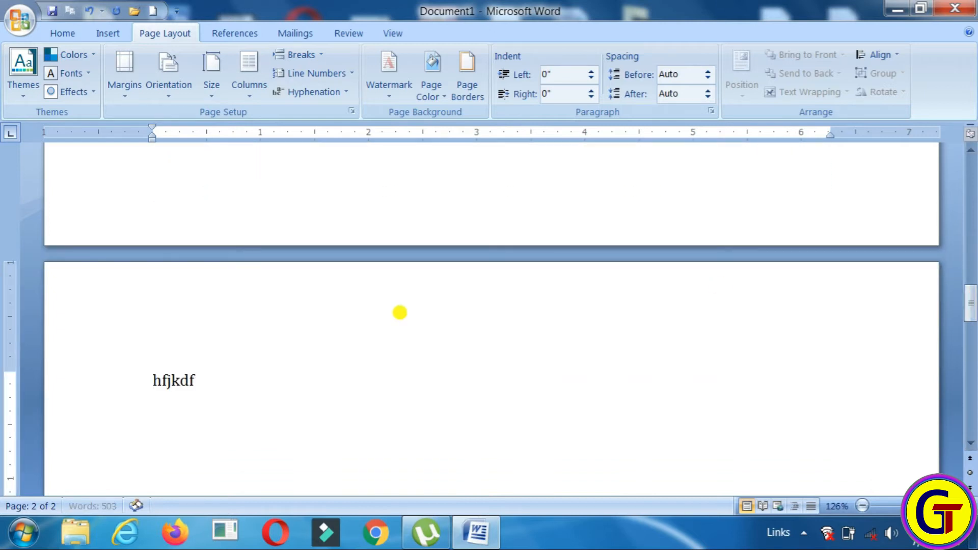
key(BackSpace)
key(BackSpace)
key(BackSpace)
key(BackSpace)
key(BackSpace)
key(BackSpace)
key(BackSpace)
key(BackSpace)
key(BackSpace)
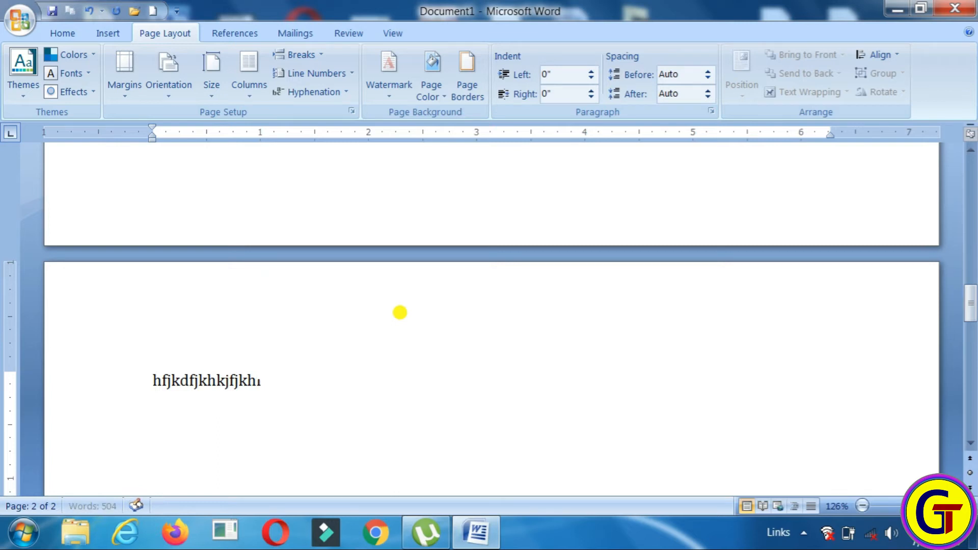
key(BackSpace)
key(BackSpace)
key(BackSpace)
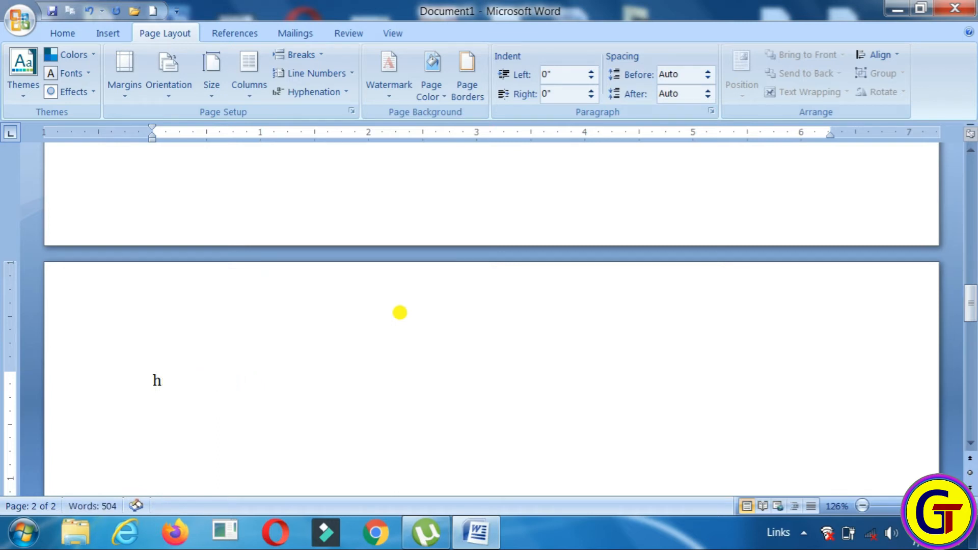
Paste the copied passage at the start of the second page
key(ctrl+v)
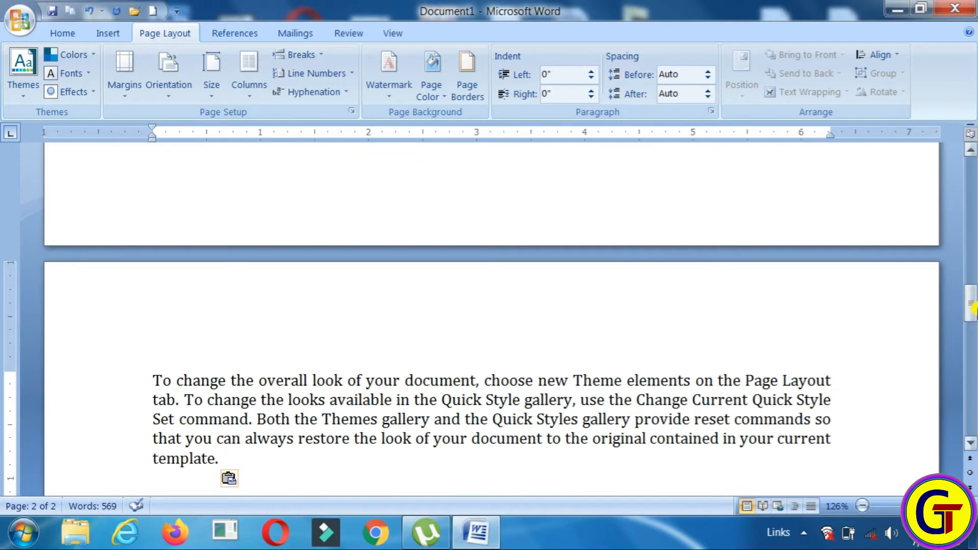
Insert a column break after the pasted passage on the second page
drag(972, 296, 972, 229)
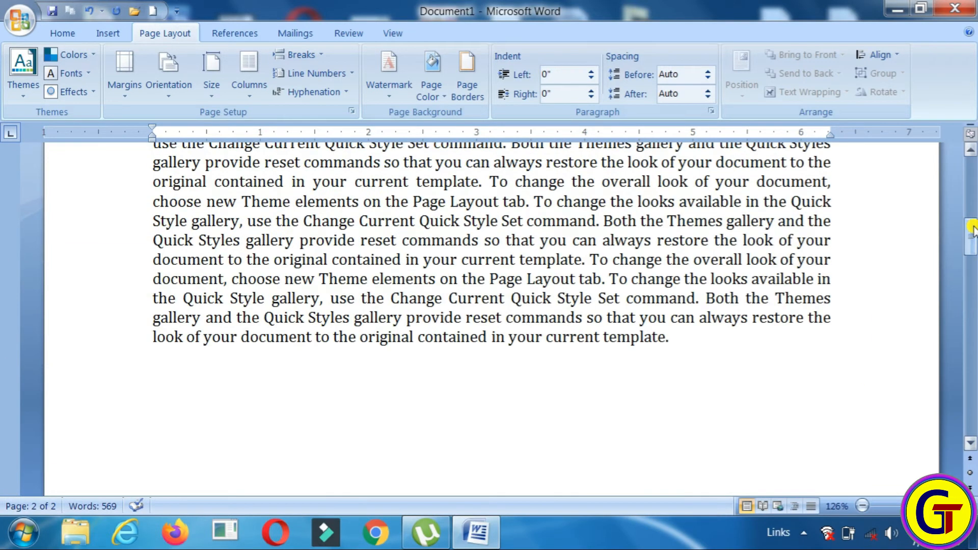
click(305, 54)
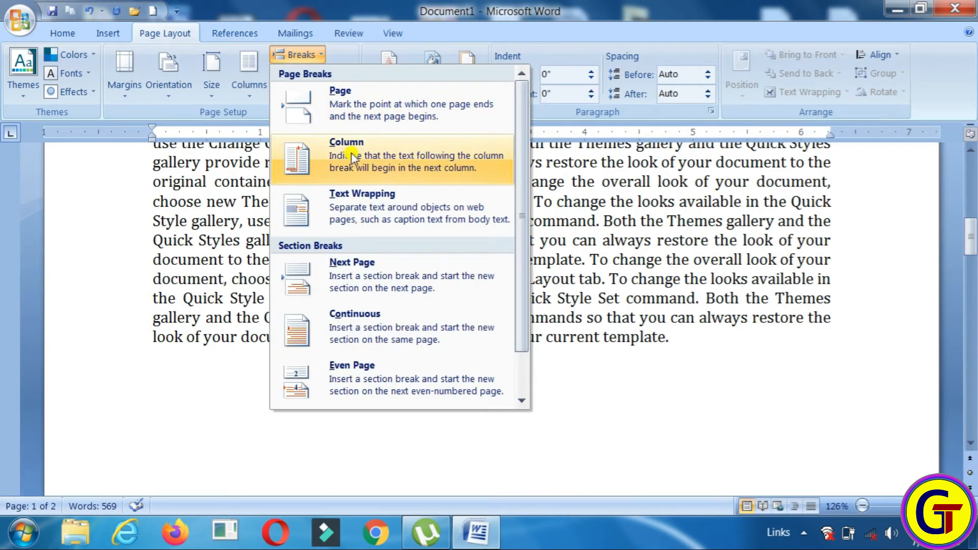
click(351, 152)
Change the document's column layout to two columns
drag(971, 320, 971, 184)
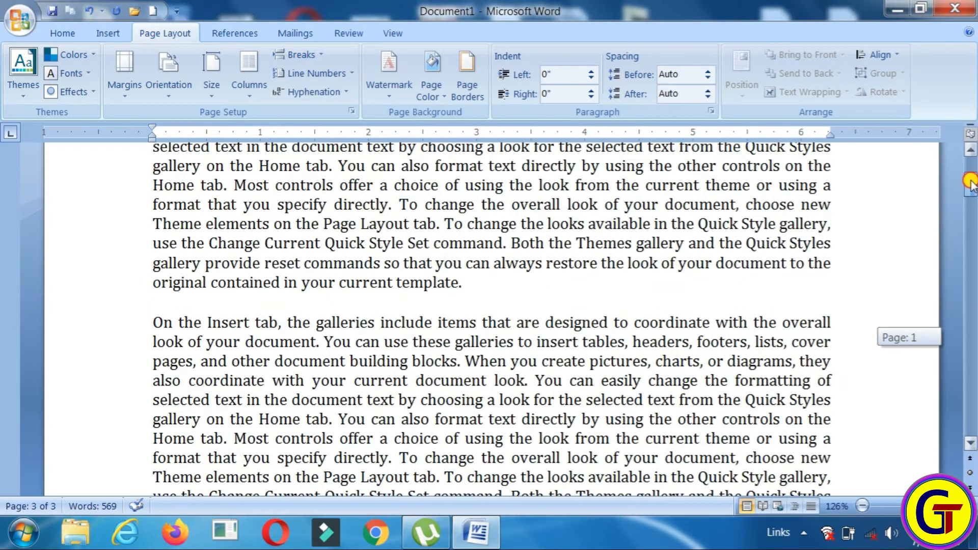
click(239, 95)
click(265, 171)
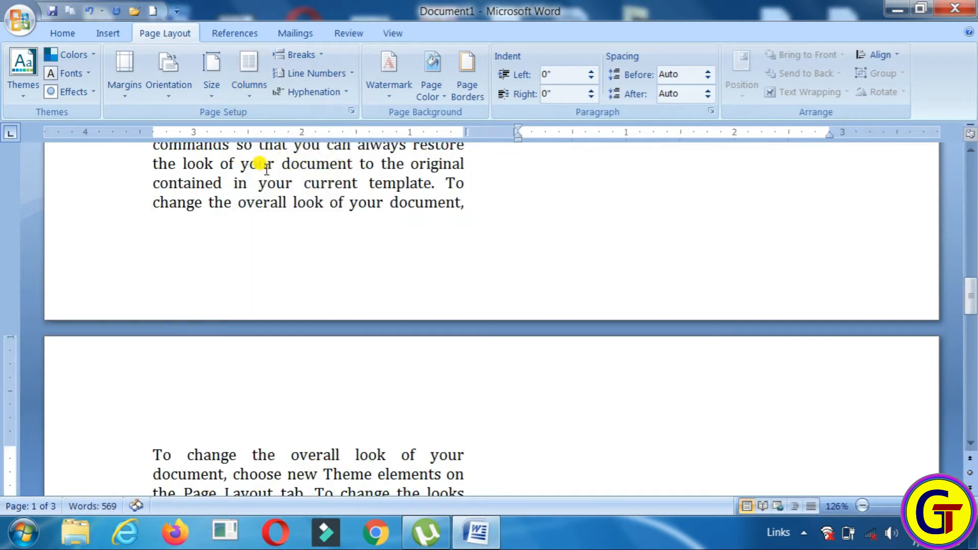
mouse_move(971, 295)
mouse_down()
mouse_move(971, 278)
mouse_move(971, 313)
mouse_up()
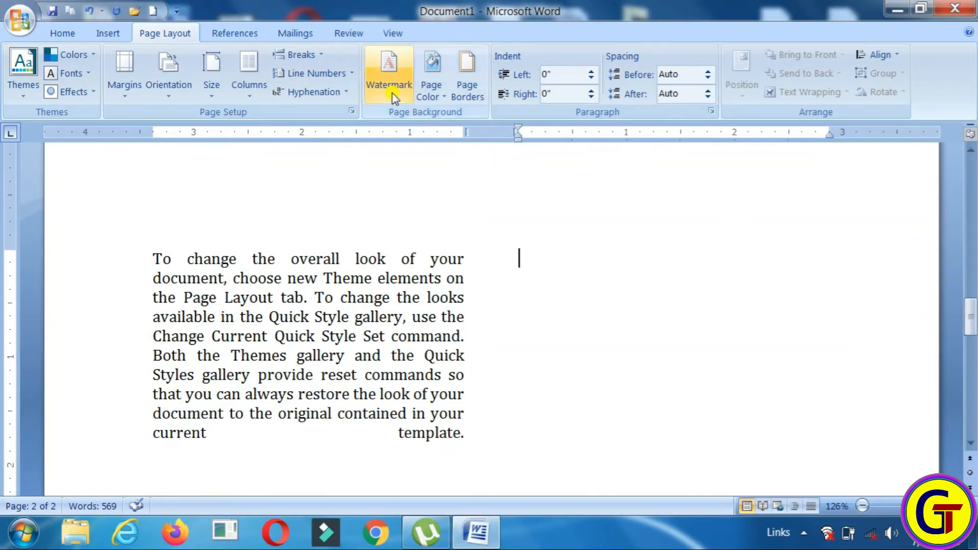
Insert two more column breaks at the insertion point in the empty column beside the second page's passage
click(301, 53)
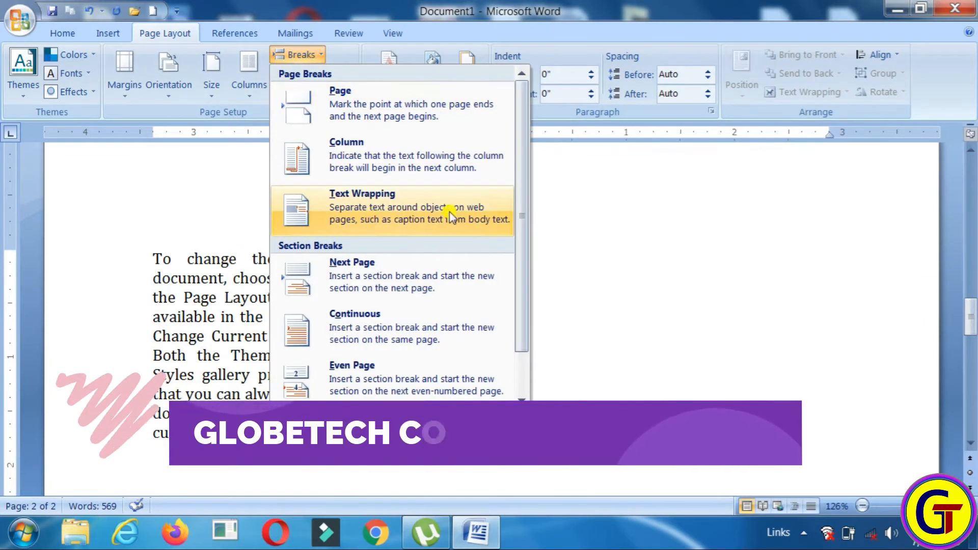
click(146, 502)
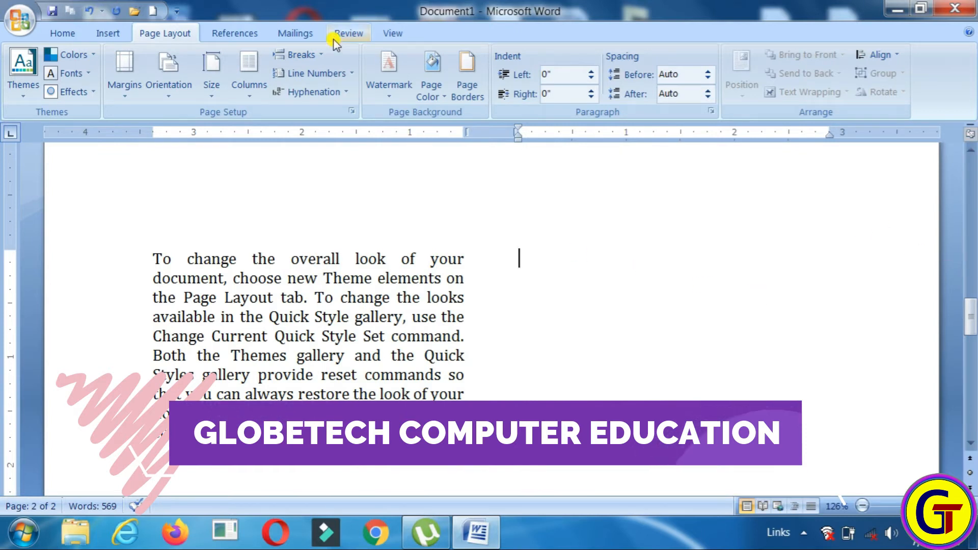
click(302, 54)
click(341, 151)
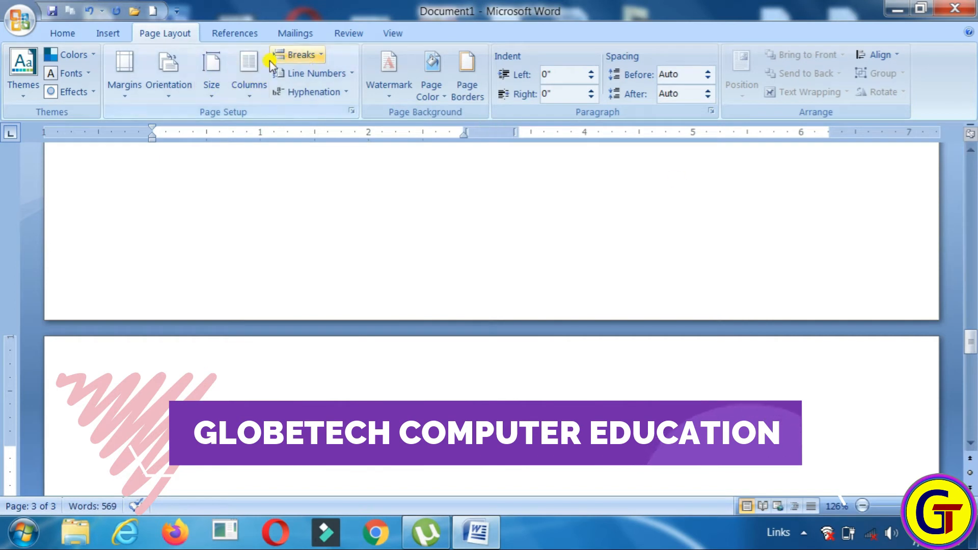
click(299, 54)
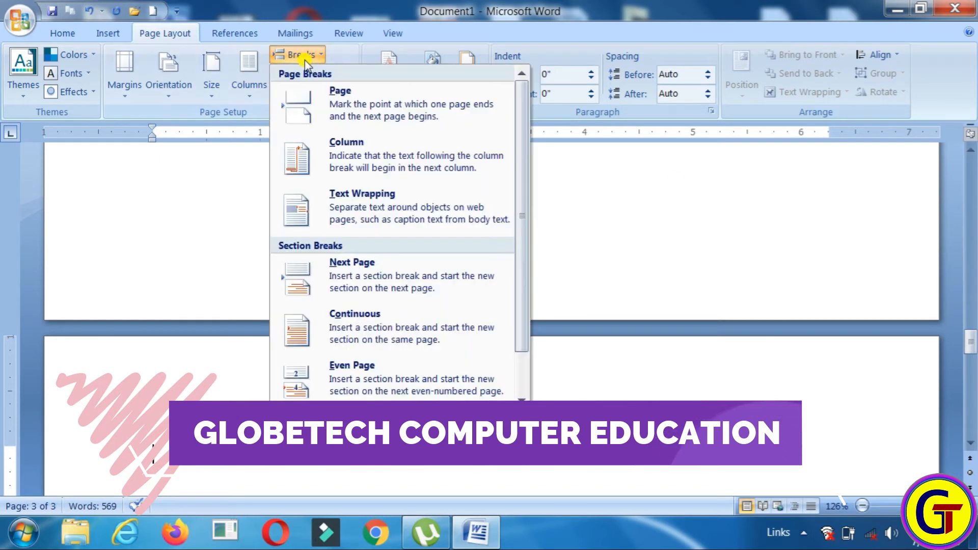
click(381, 171)
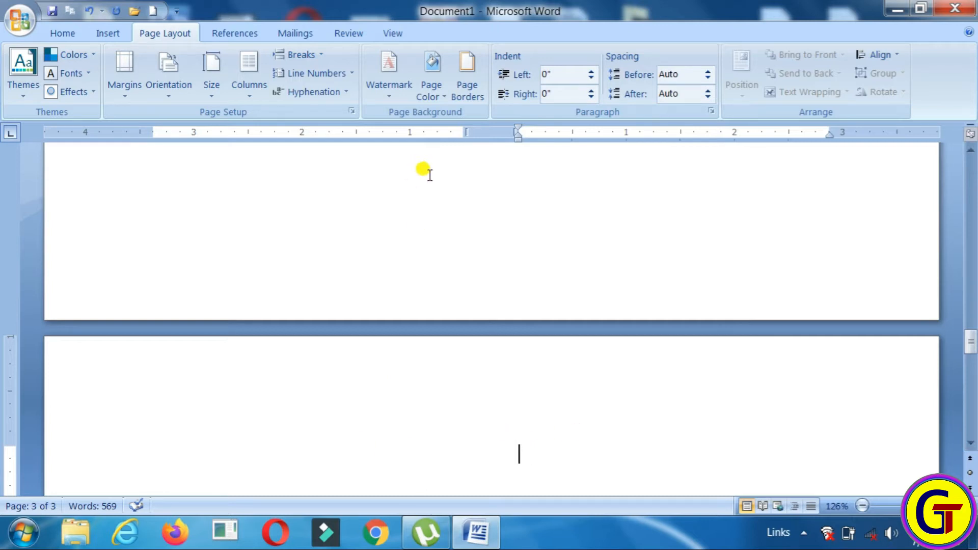
click(309, 57)
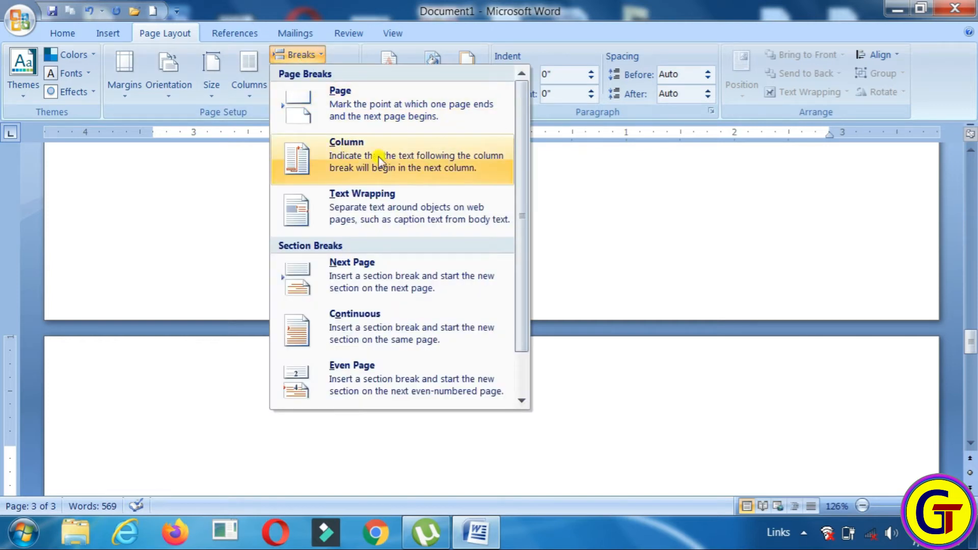
mouse_move(522, 137)
mouse_down()
mouse_move(528, 192)
mouse_move(520, 133)
mouse_up()
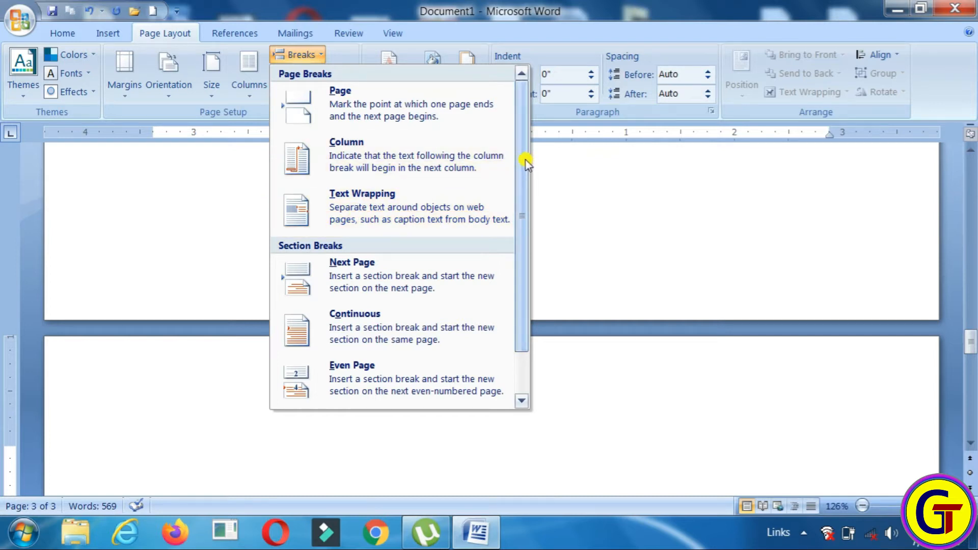
mouse_move(525, 143)
mouse_down()
mouse_move(530, 236)
mouse_move(522, 143)
mouse_up()
click(483, 34)
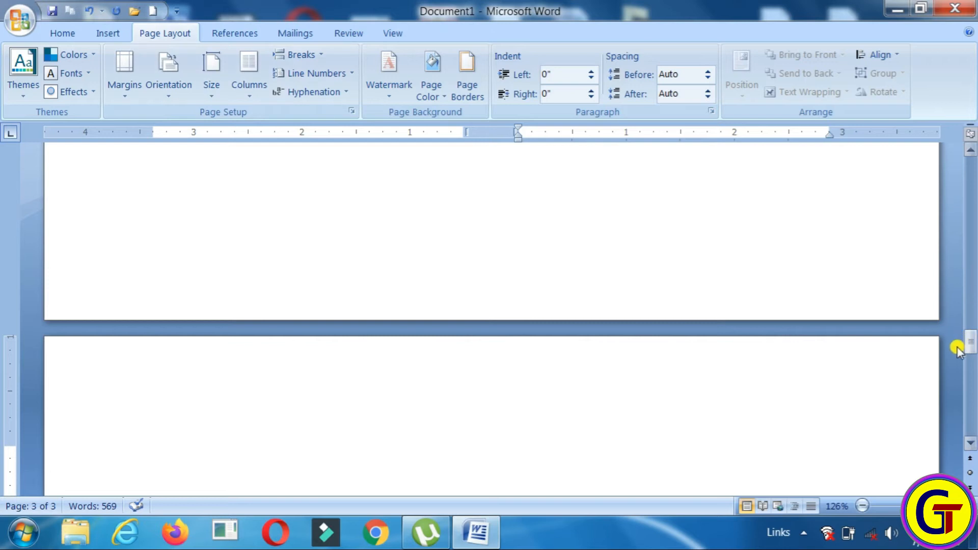
Set the whole two-column document back to one column
drag(962, 337, 962, 168)
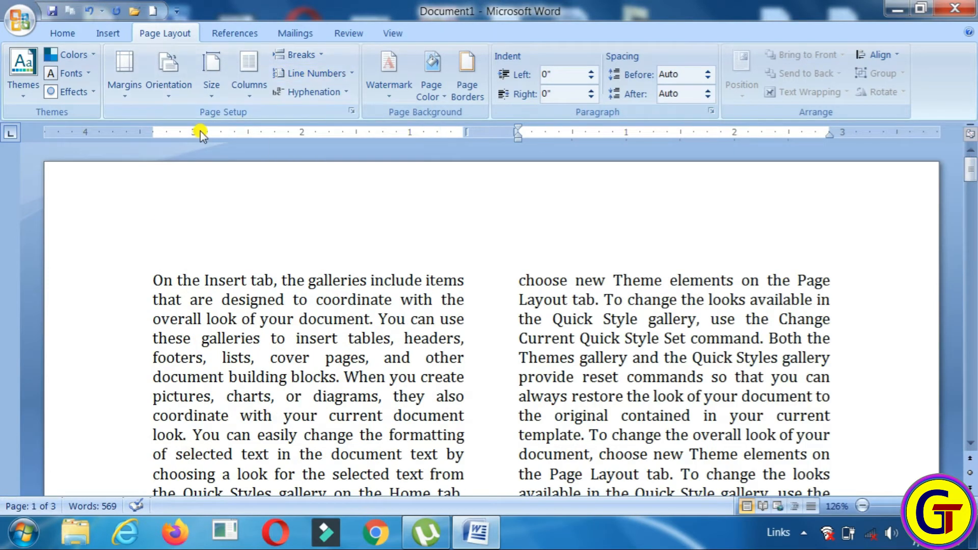
click(245, 98)
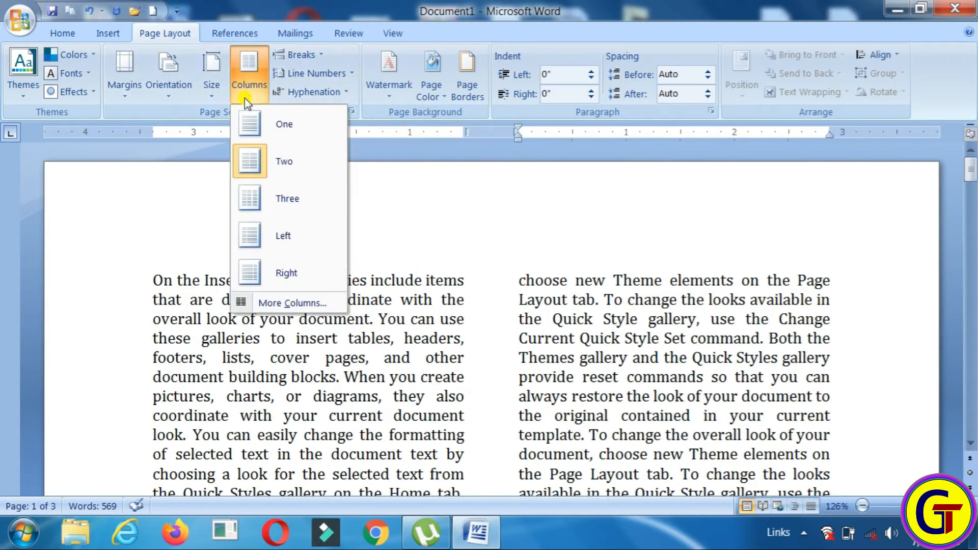
click(258, 124)
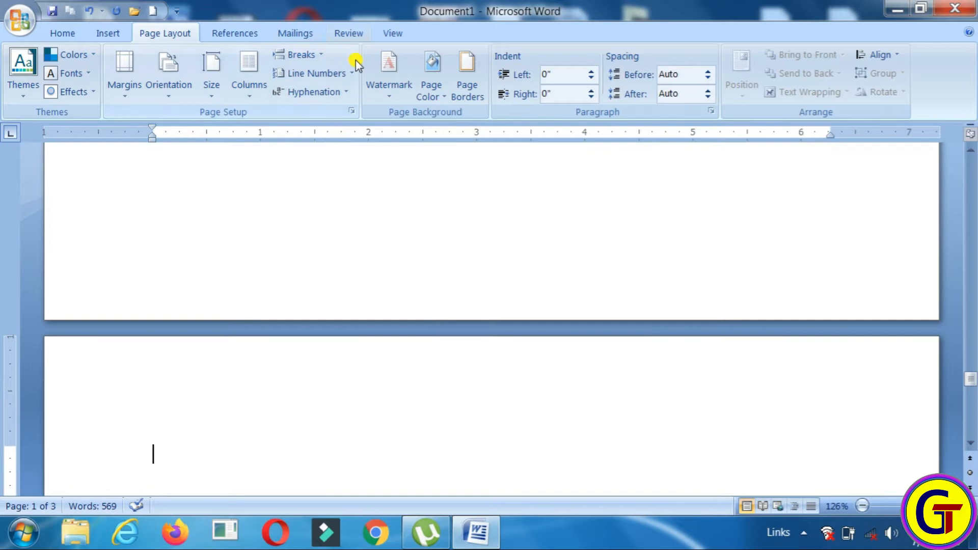
Turn on continuous line numbering with the insertion point at the start of the first paragraph
click(343, 73)
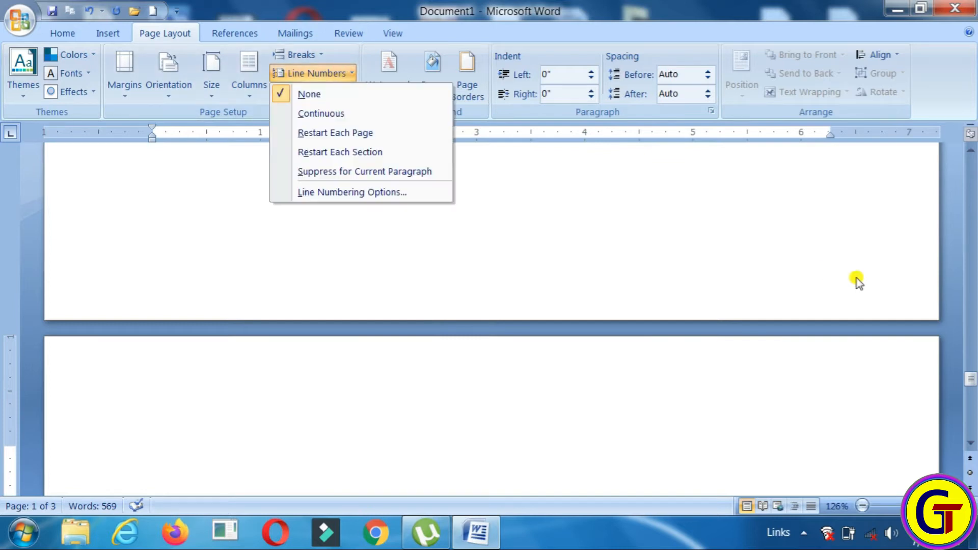
drag(970, 379, 970, 162)
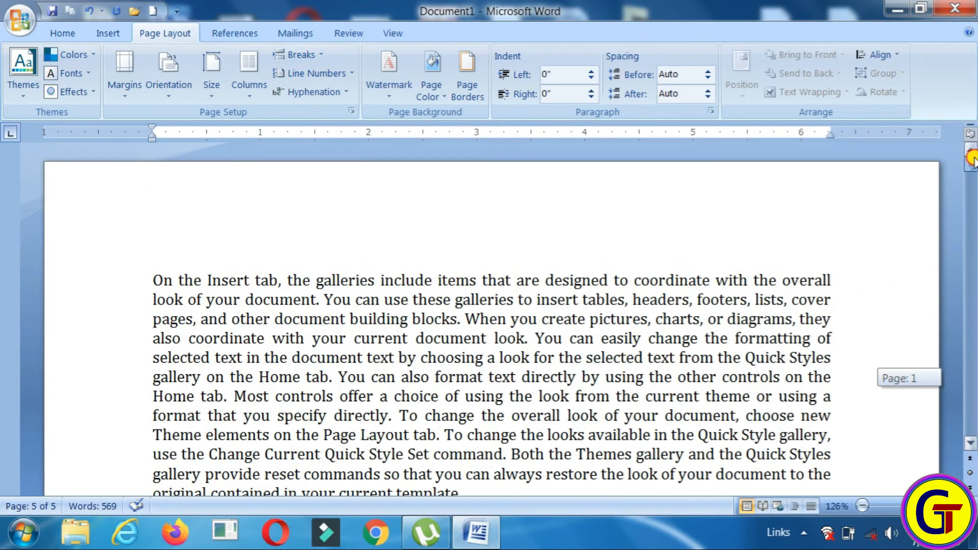
click(148, 281)
click(328, 74)
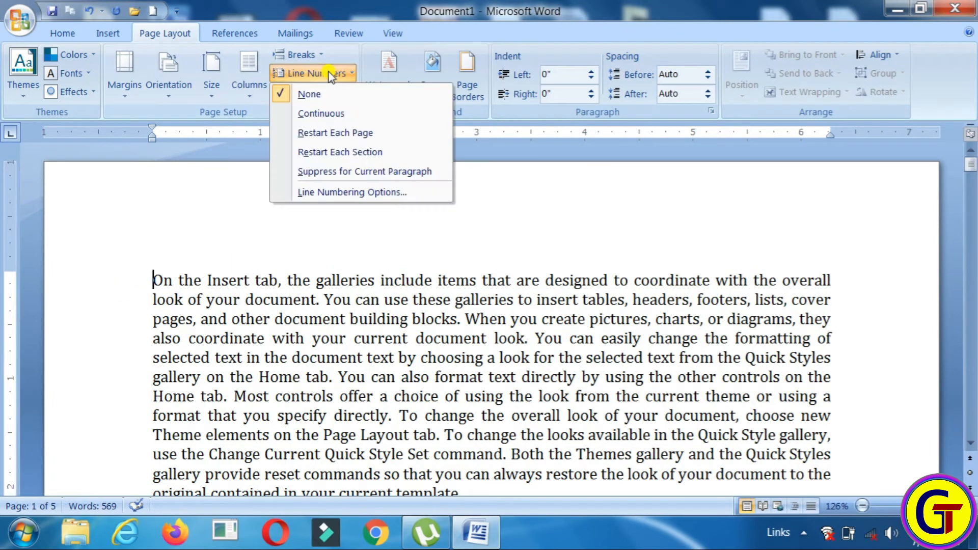
click(348, 119)
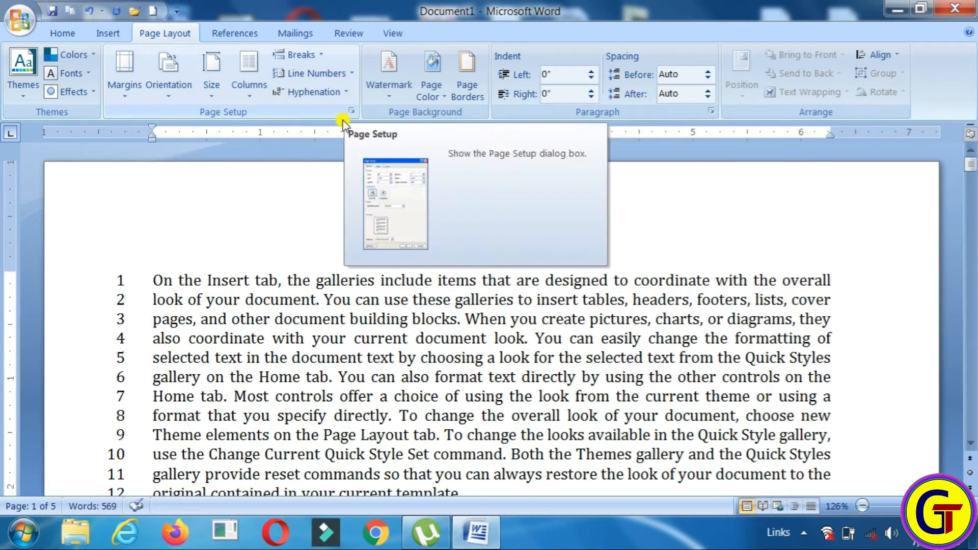
Review the continuous numbering across the first two text pages and set the line numbers to restart on each page
drag(970, 164, 971, 193)
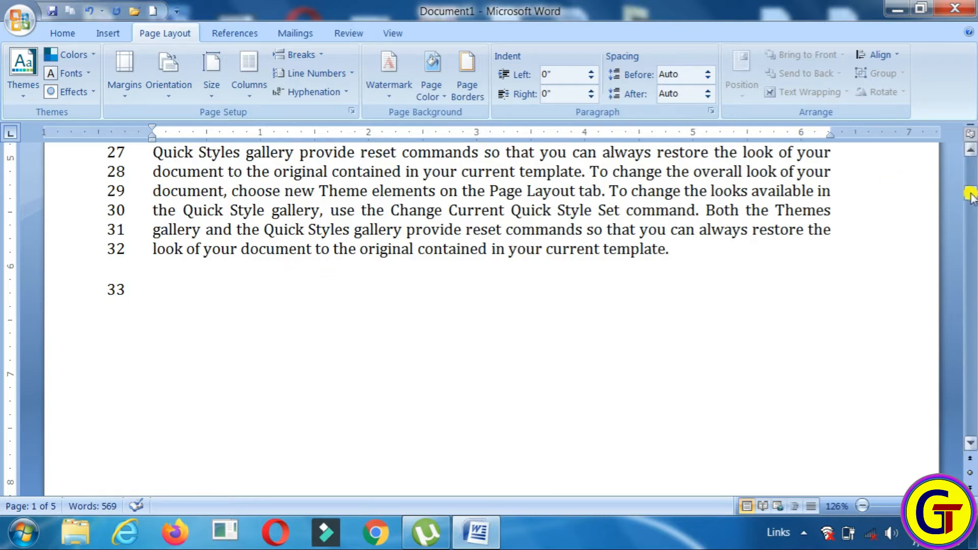
drag(970, 195, 972, 219)
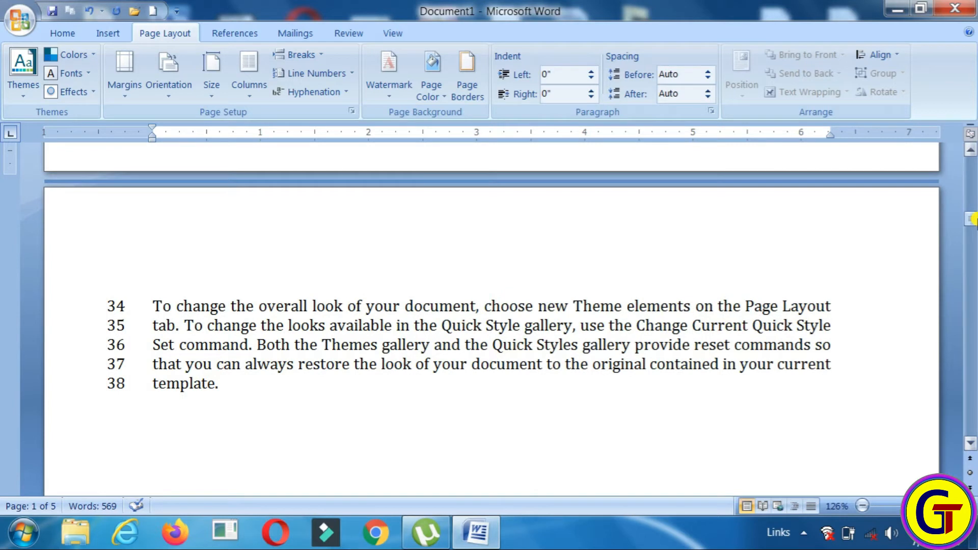
drag(971, 219, 958, 146)
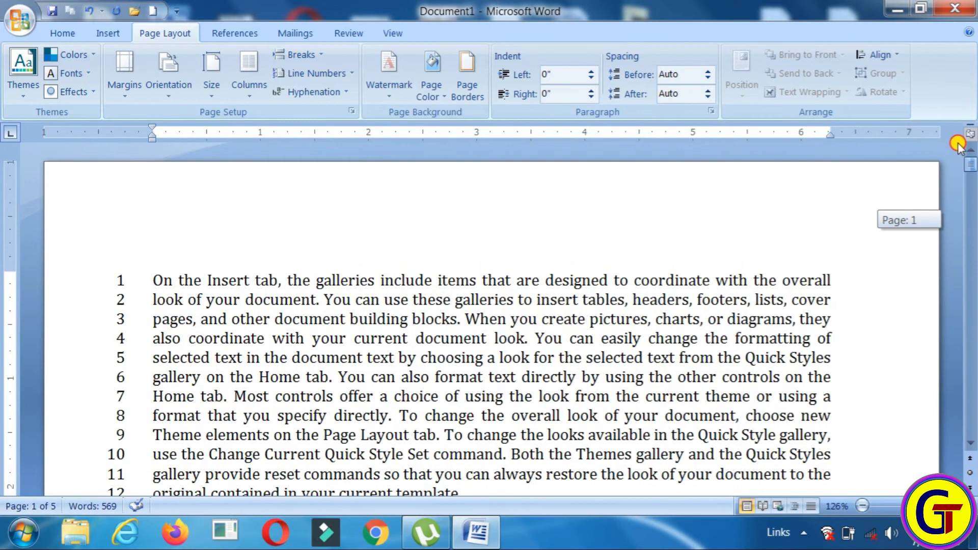
click(339, 75)
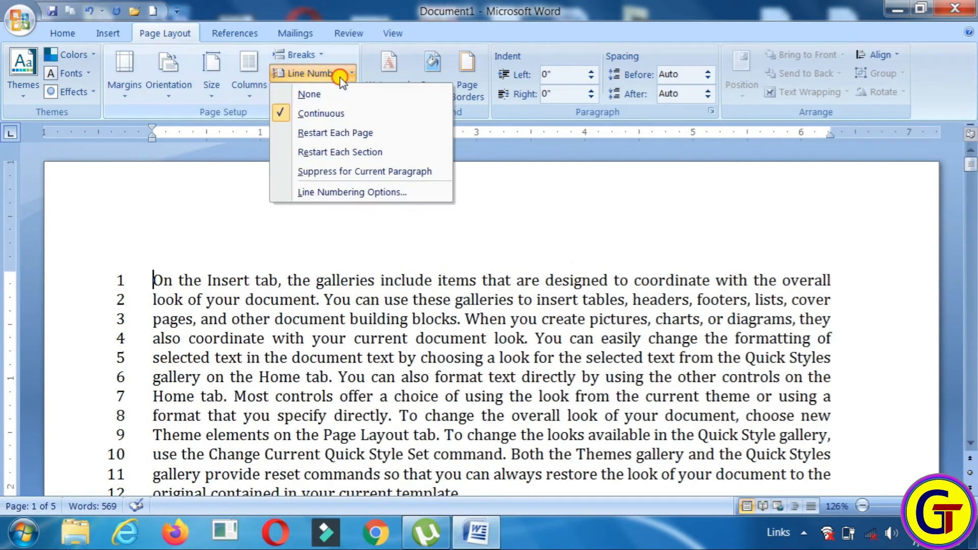
click(360, 134)
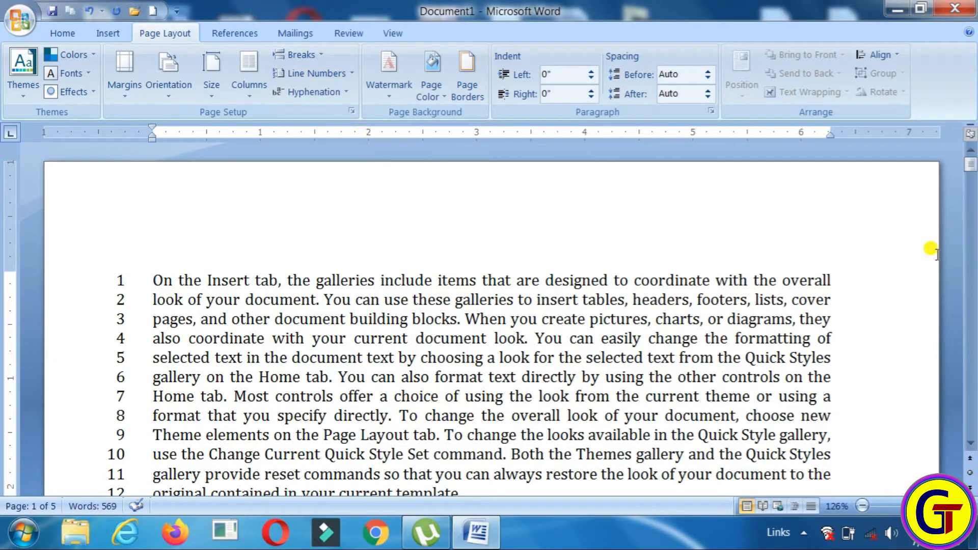
Examine how the line numbers run on the first page and on the document's last pages
mouse_move(970, 165)
mouse_down()
mouse_move(971, 221)
mouse_move(969, 168)
mouse_up()
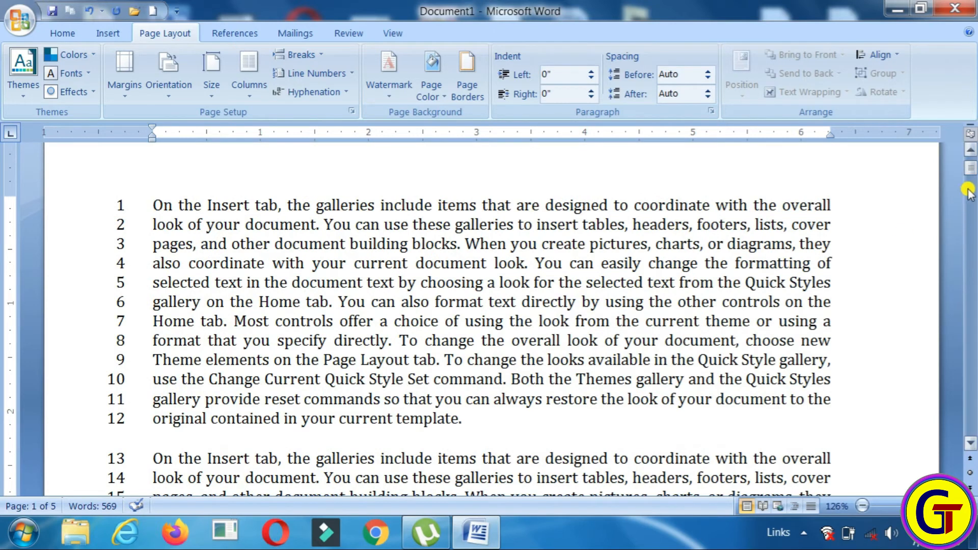
drag(969, 170, 970, 191)
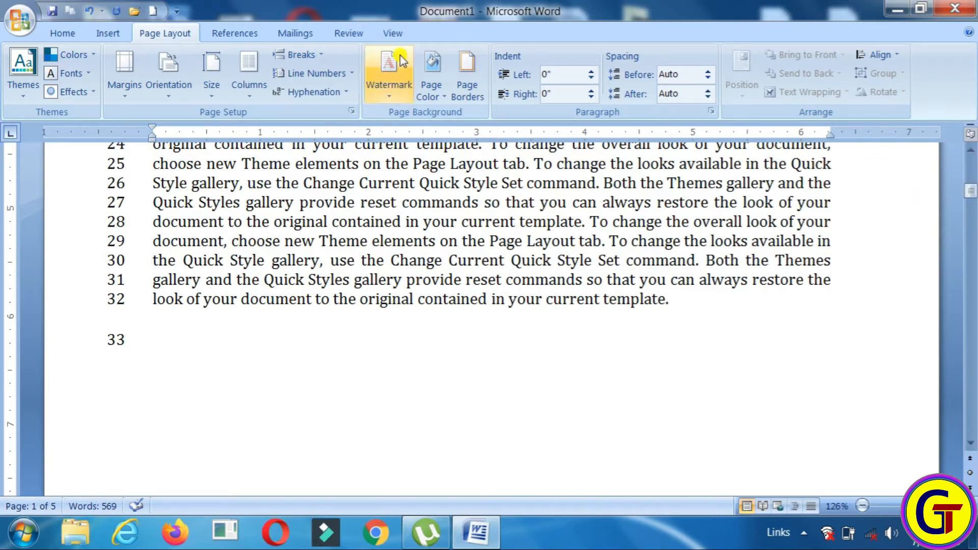
click(340, 75)
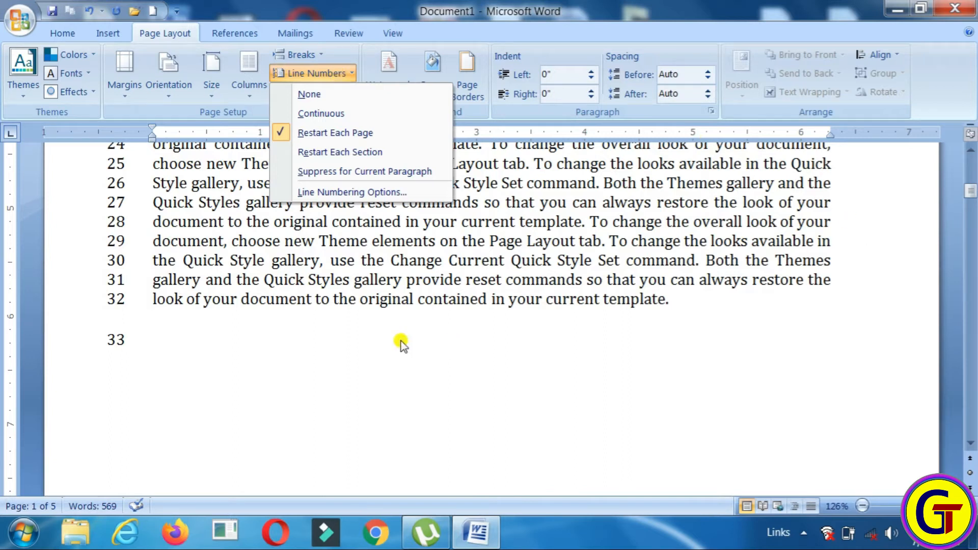
click(321, 332)
drag(972, 192, 971, 390)
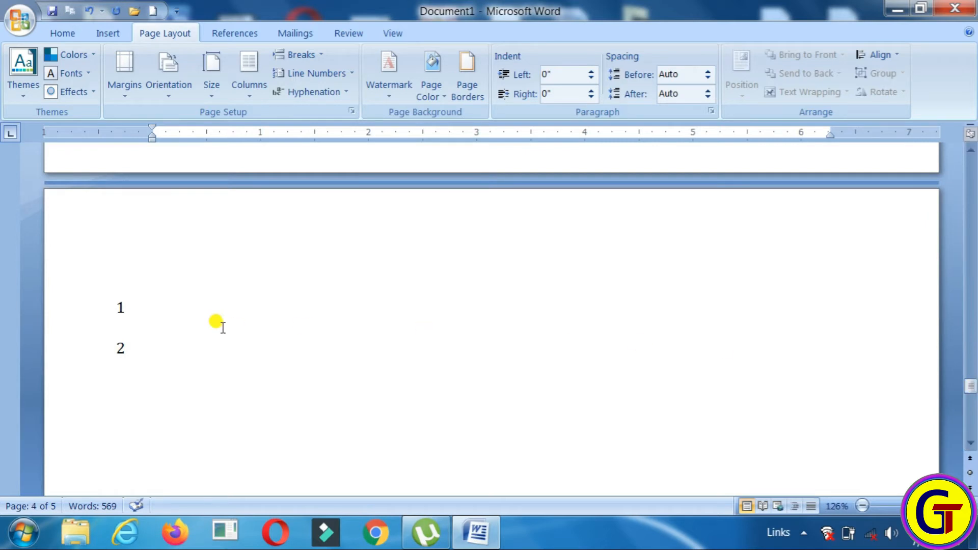
drag(971, 386, 971, 389)
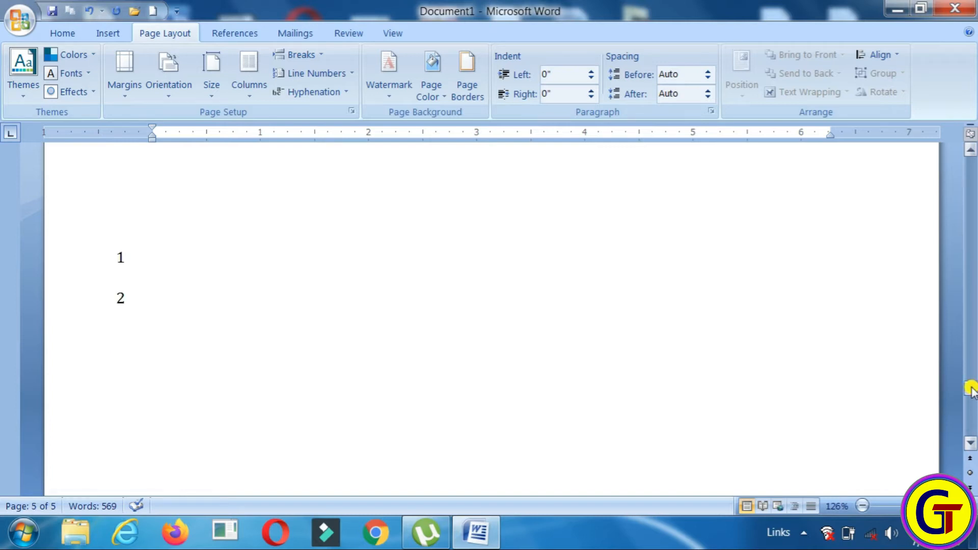
drag(971, 389, 970, 163)
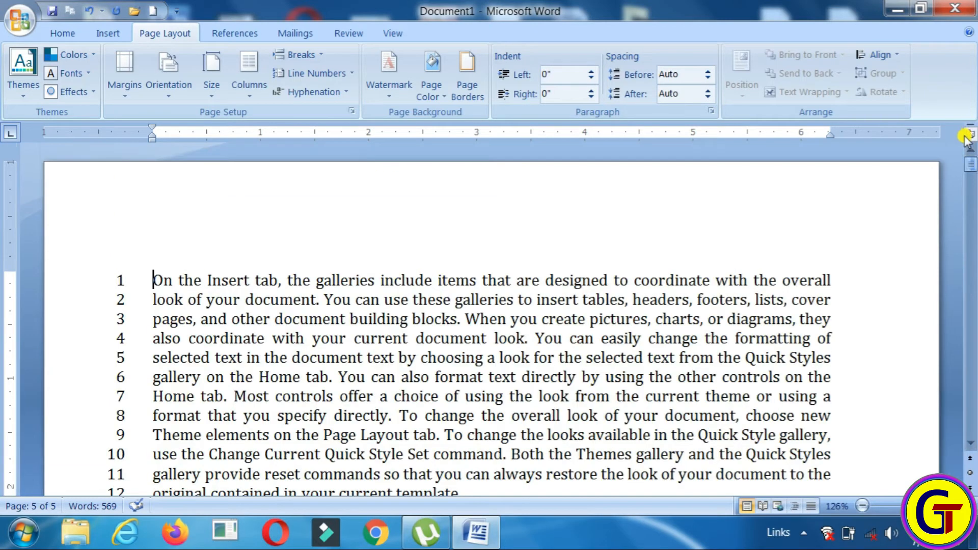
Turn off line numbering and set the document's hyphenation to Automatic
click(349, 74)
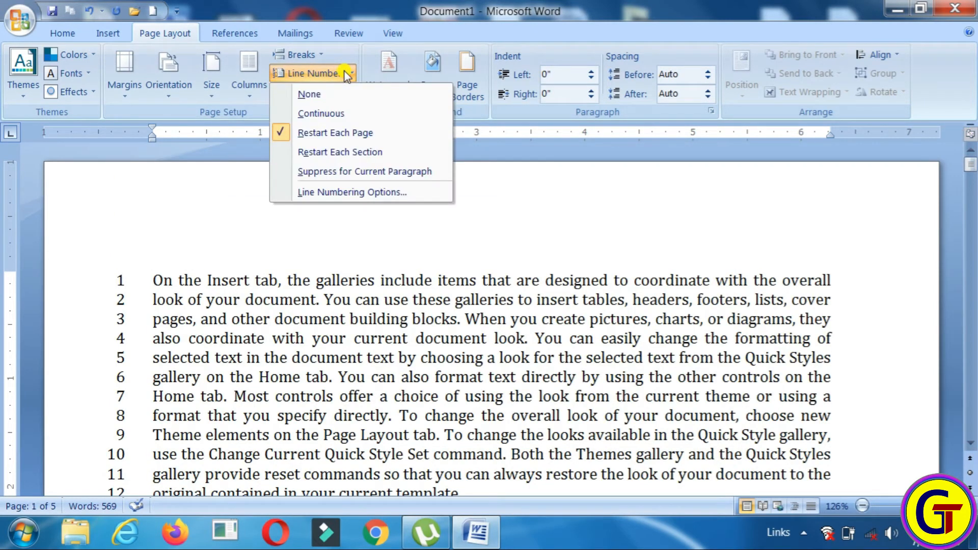
click(308, 94)
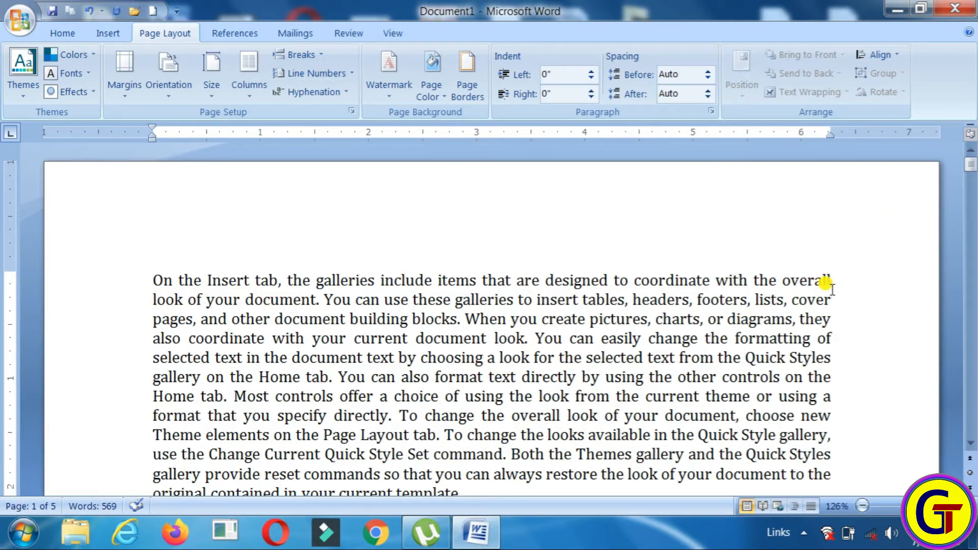
click(326, 92)
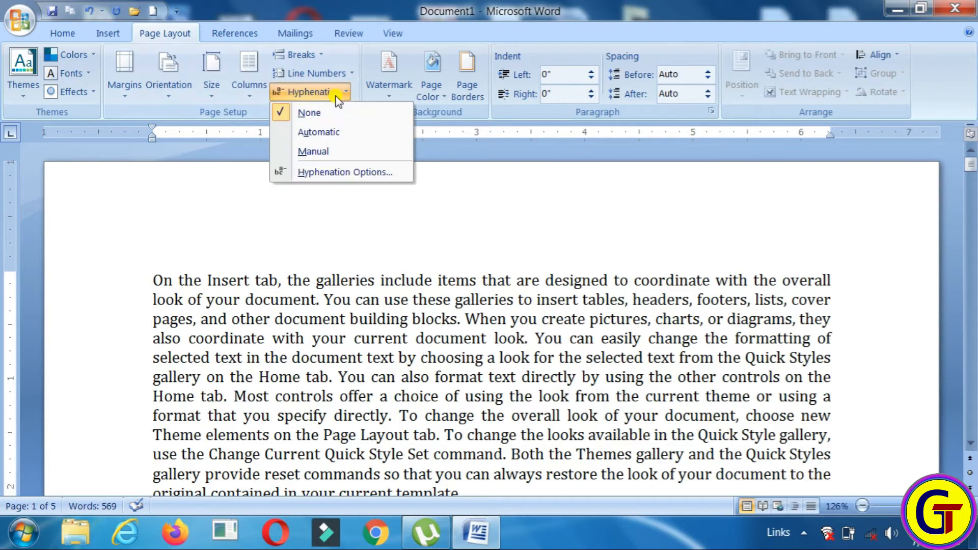
click(341, 134)
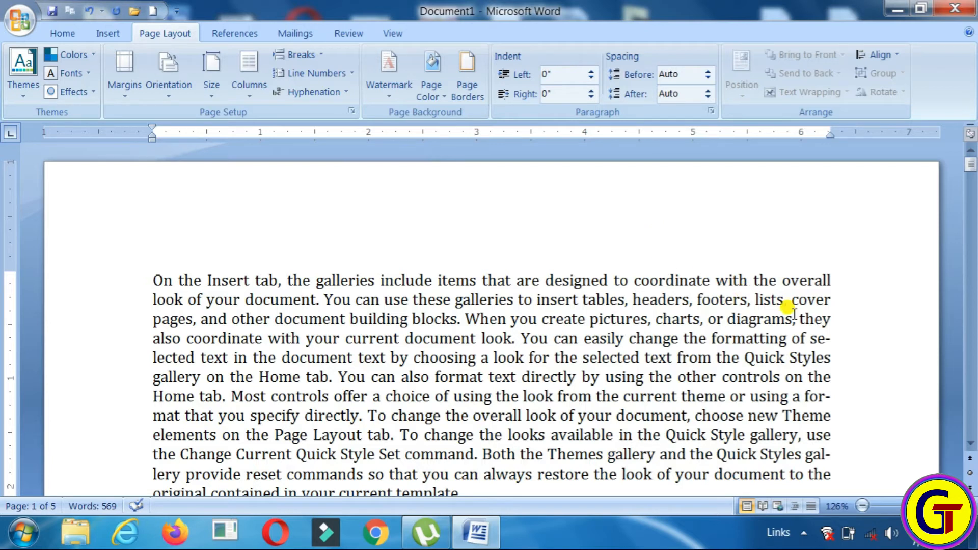
Check the words split across line ends in the first paragraph and set the document's hyphenation to None
drag(811, 339, 187, 348)
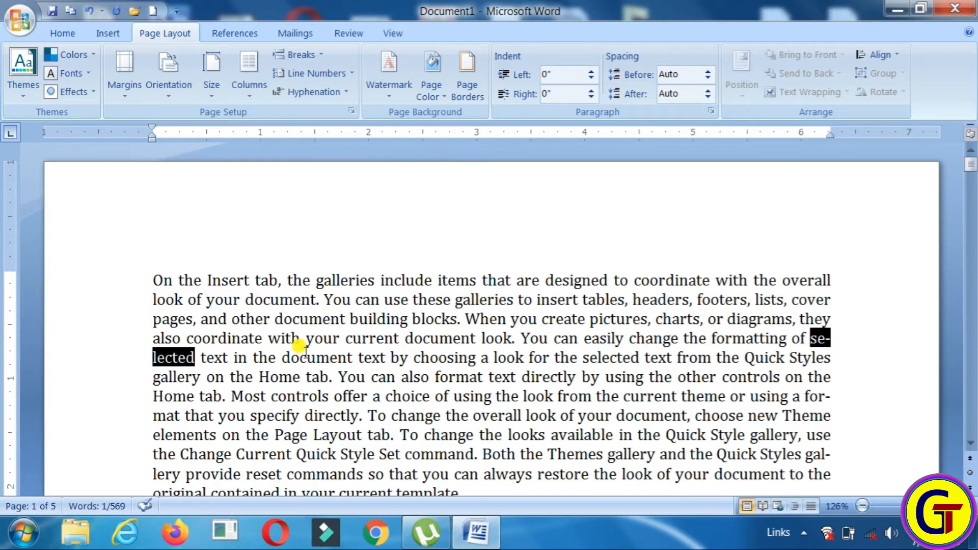
click(862, 395)
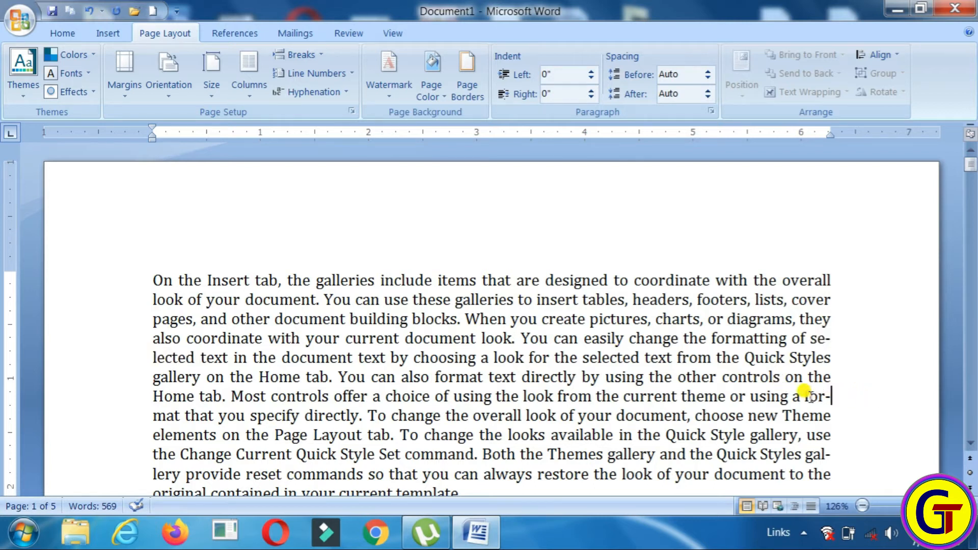
drag(803, 396, 174, 411)
click(862, 398)
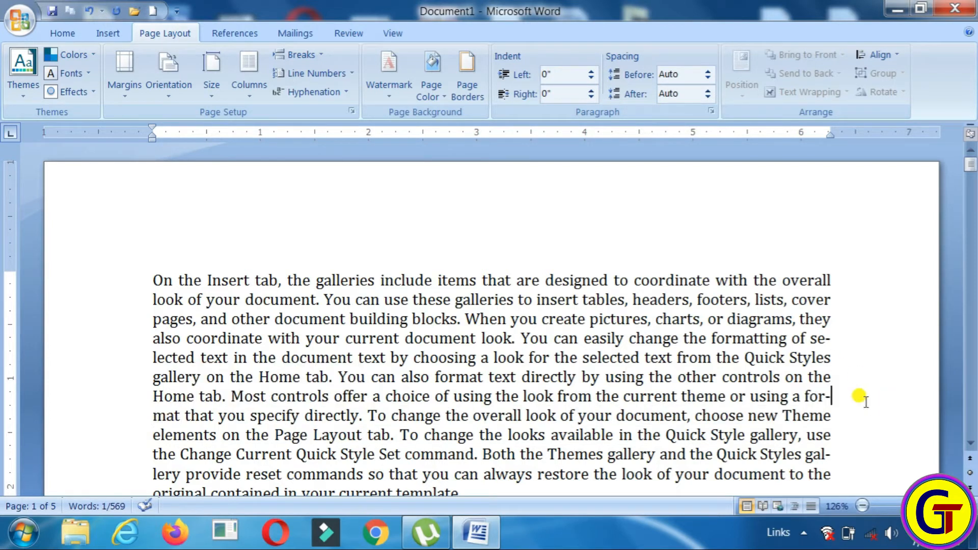
click(331, 98)
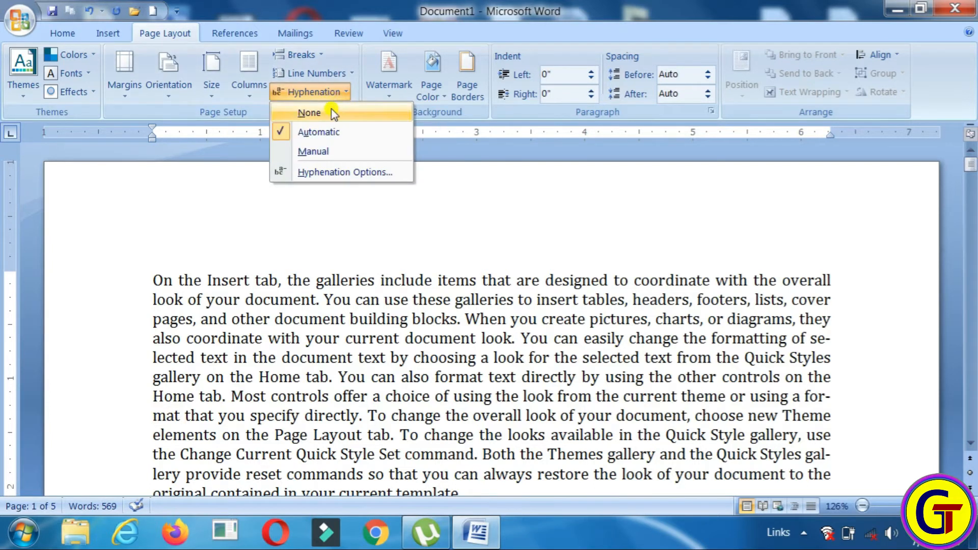
click(329, 112)
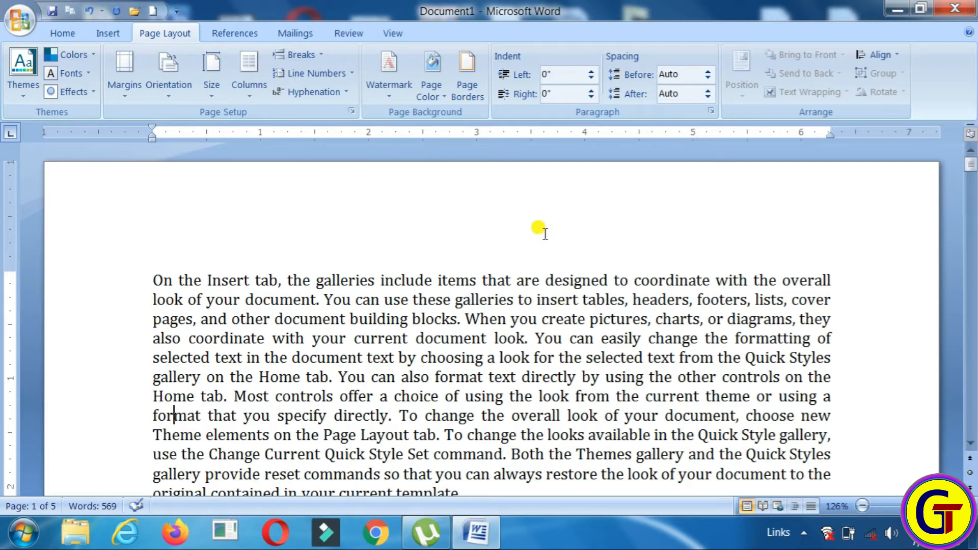
Add a custom diagonal text watermark reading GLOBETECH and check it on the first page
click(377, 84)
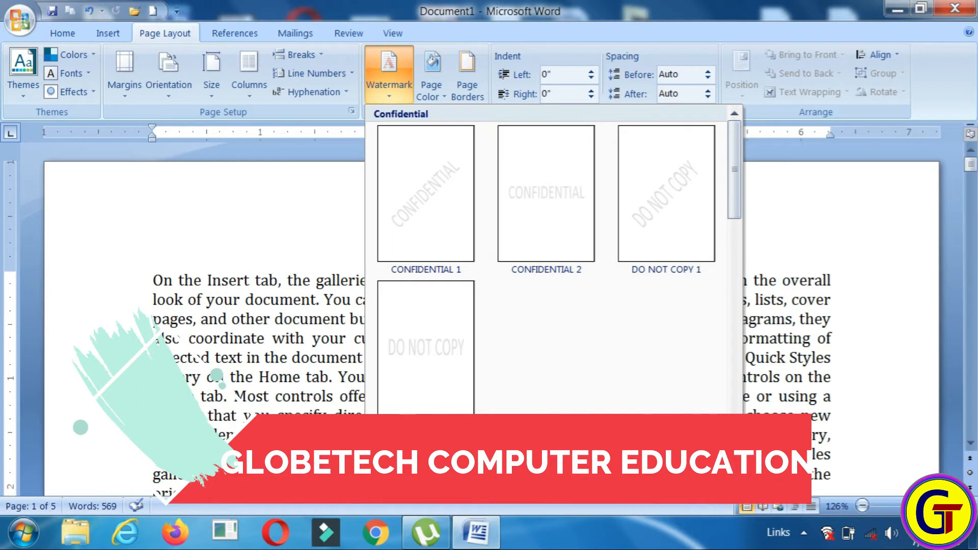
click(427, 452)
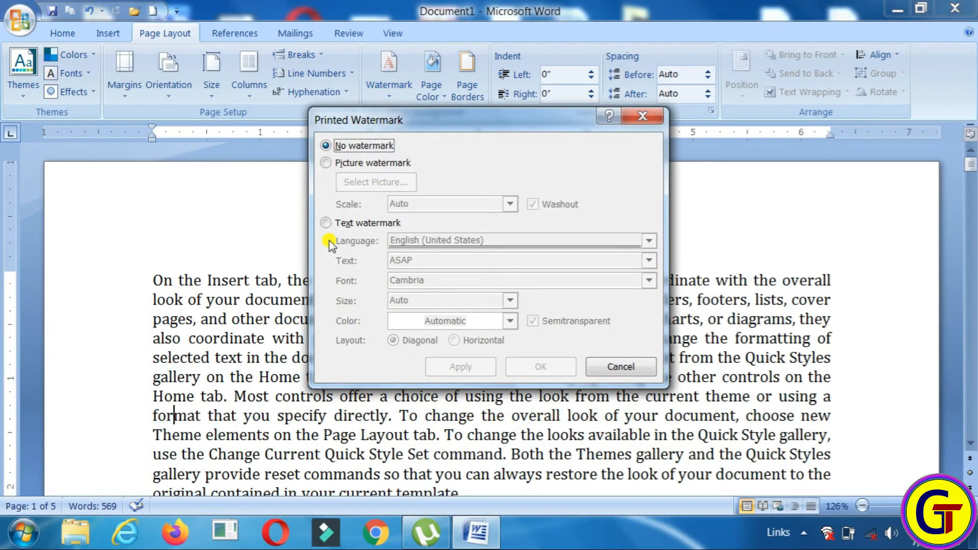
click(326, 223)
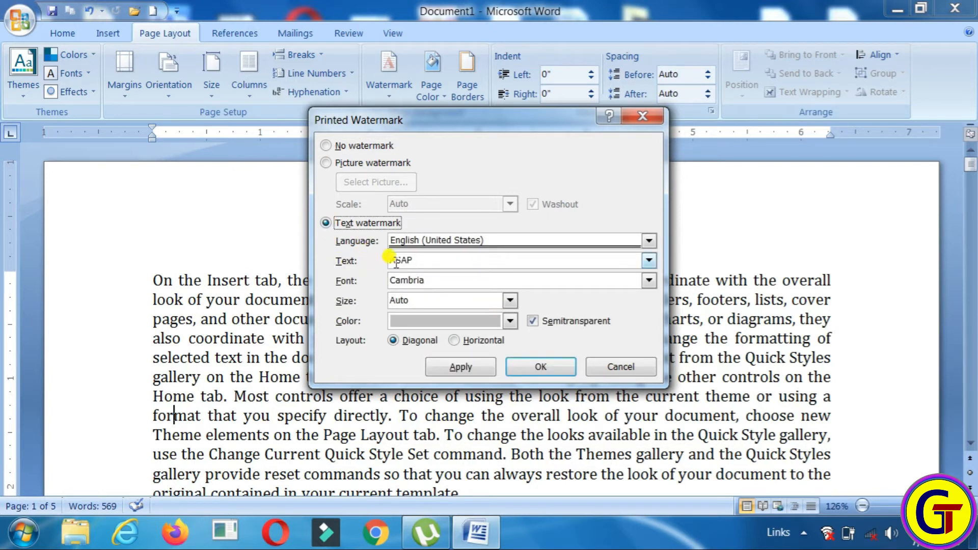
drag(424, 262, 384, 261)
key(BackSpace)
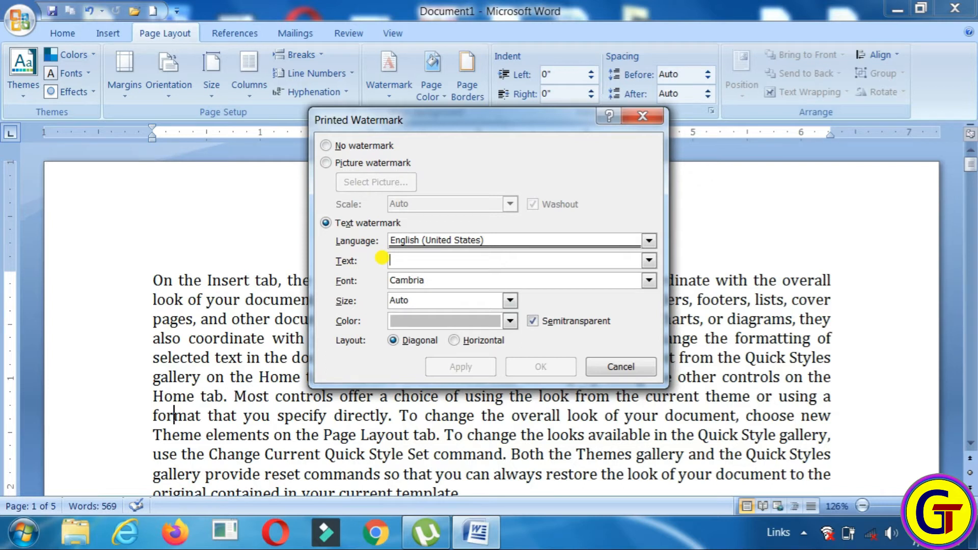
text(GLOBETECH)
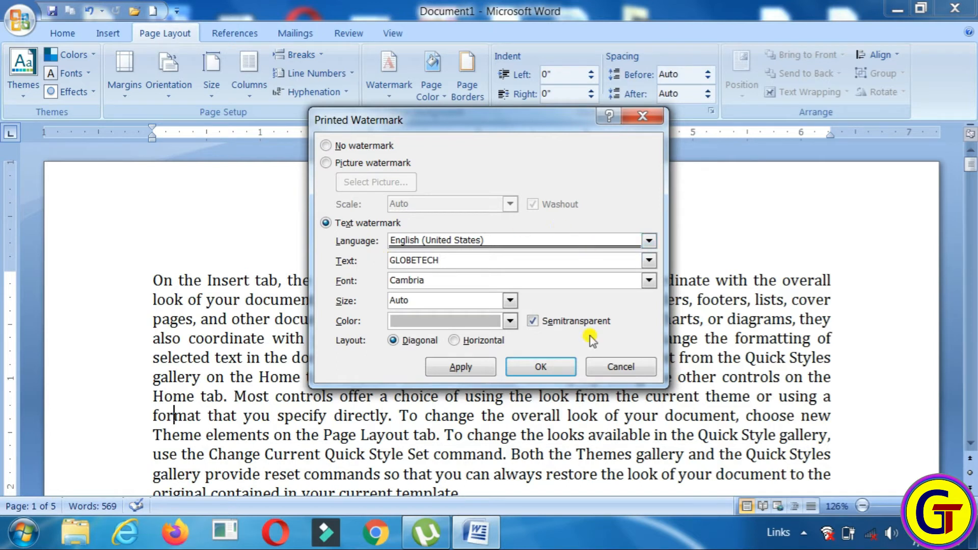
click(556, 368)
drag(970, 164, 972, 191)
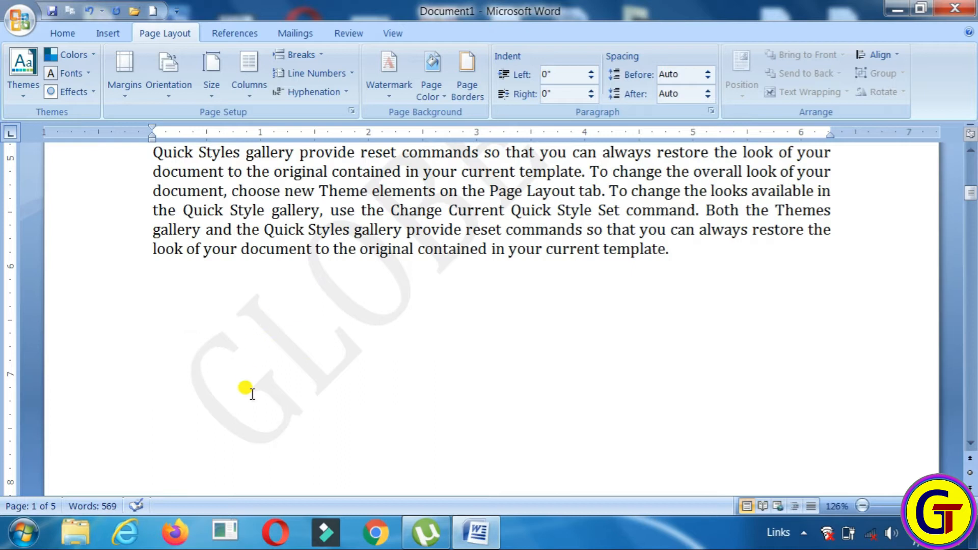
drag(970, 194, 964, 137)
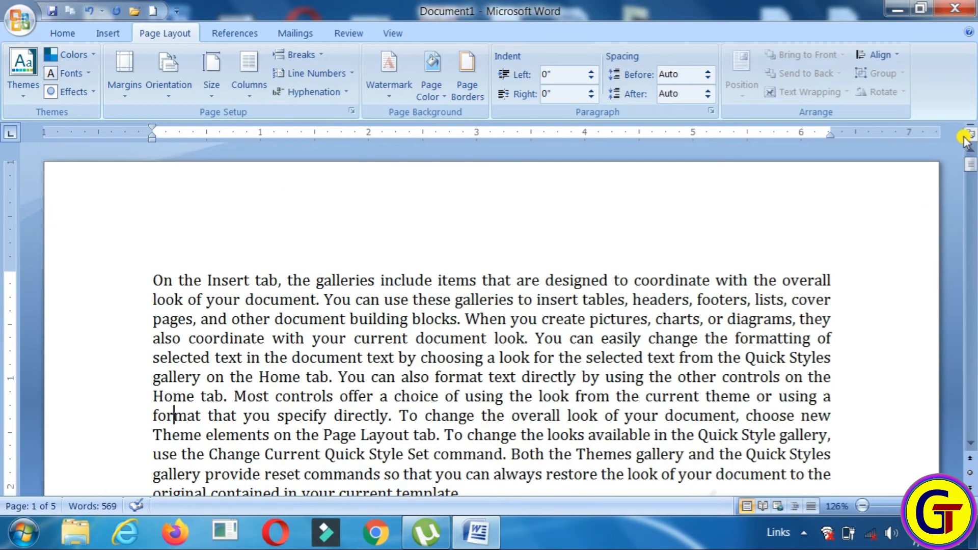
Change the GLOBETECH text watermark's color to the blue theme color, keeping it semitransparent
click(378, 99)
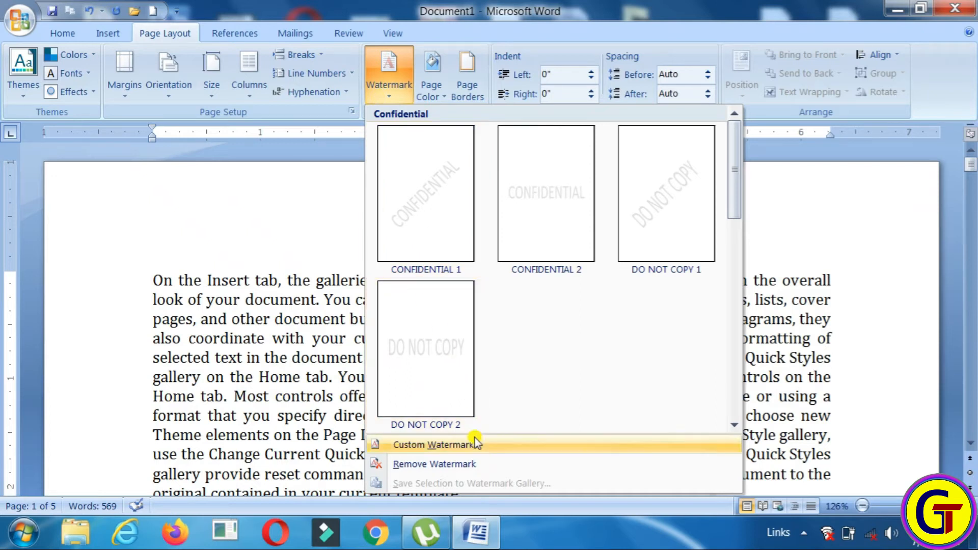
click(478, 450)
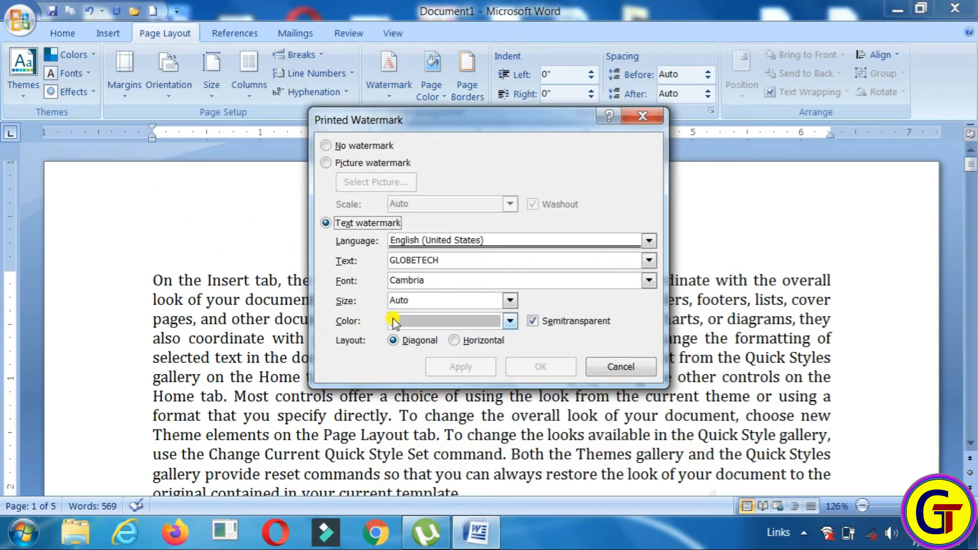
click(510, 321)
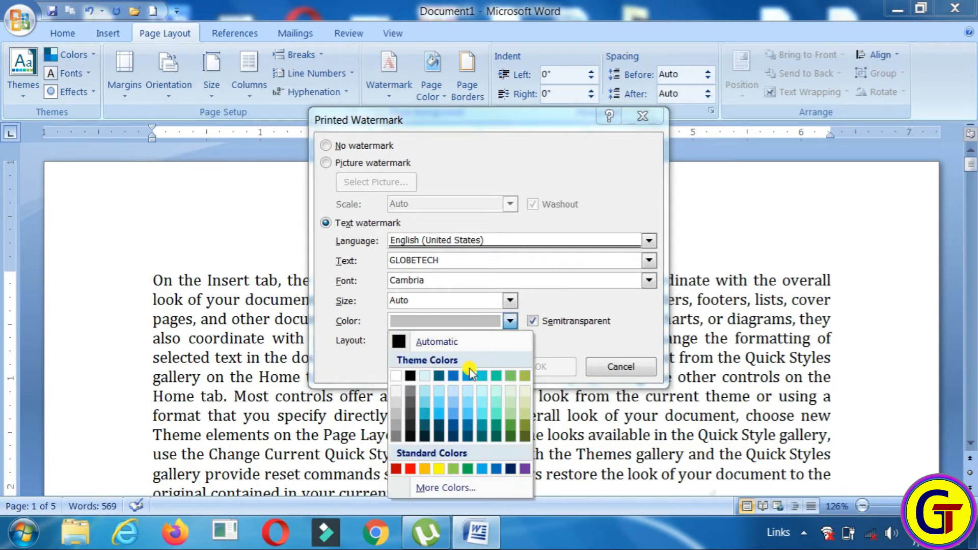
click(455, 376)
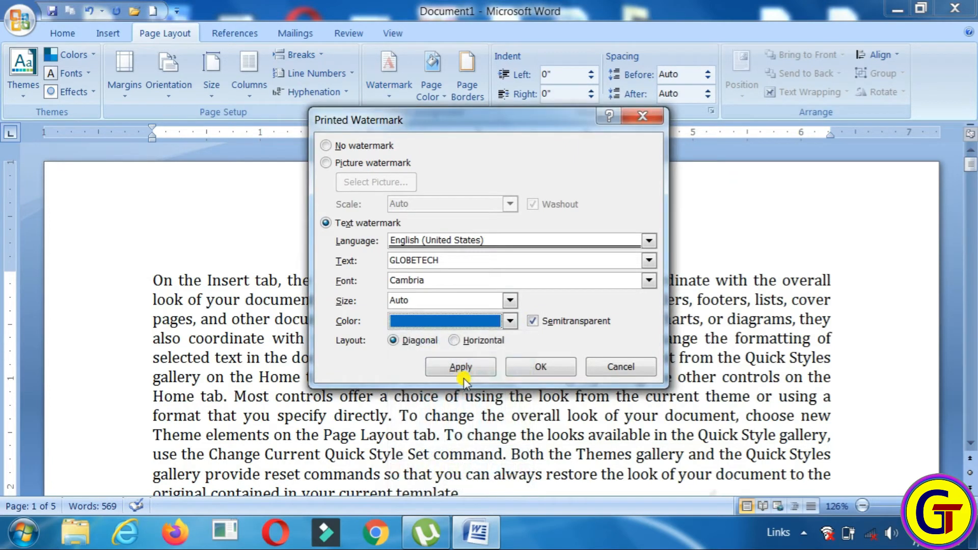
click(541, 367)
mouse_move(971, 164)
mouse_down()
mouse_move(973, 300)
mouse_move(972, 162)
mouse_up()
Set the GLOBETECH text watermark's font to Castellar and check it on the first page
click(385, 91)
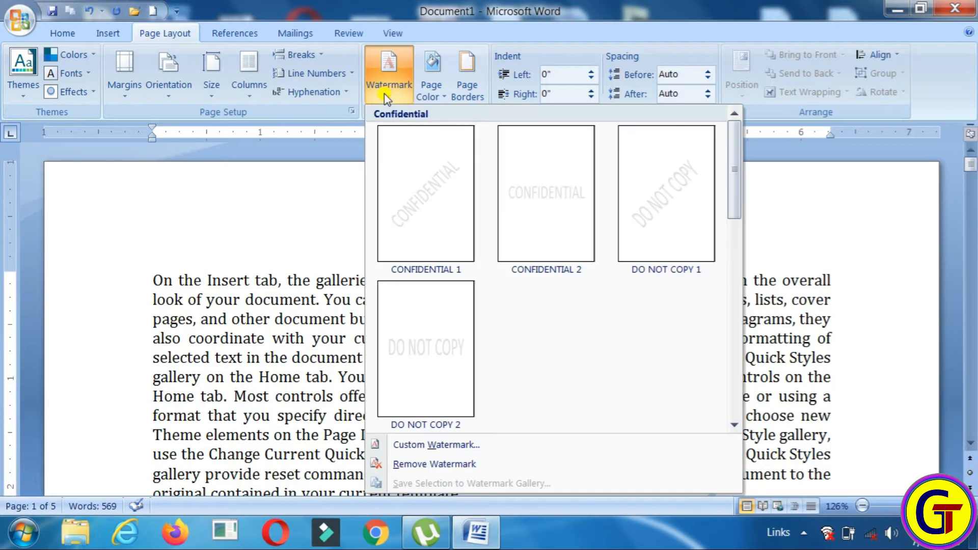
click(463, 445)
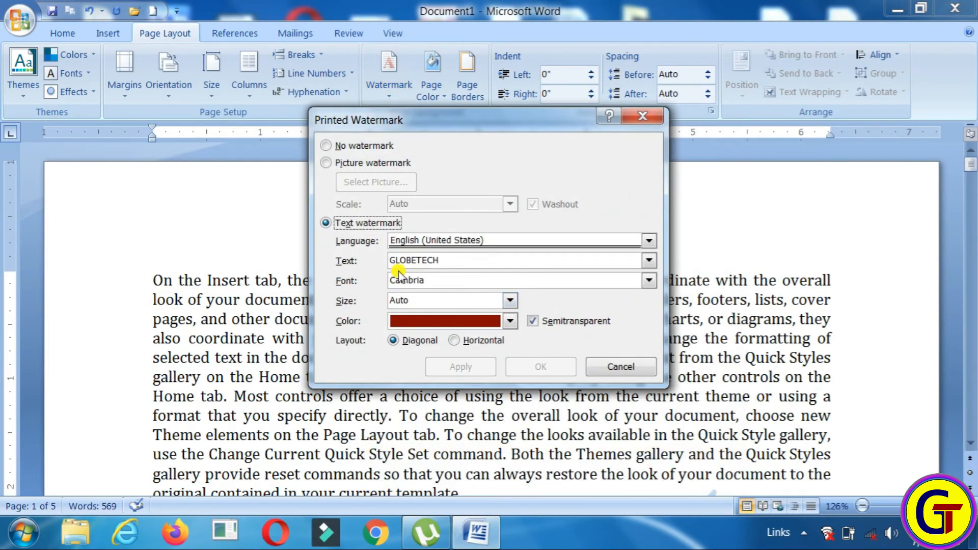
drag(430, 281, 395, 284)
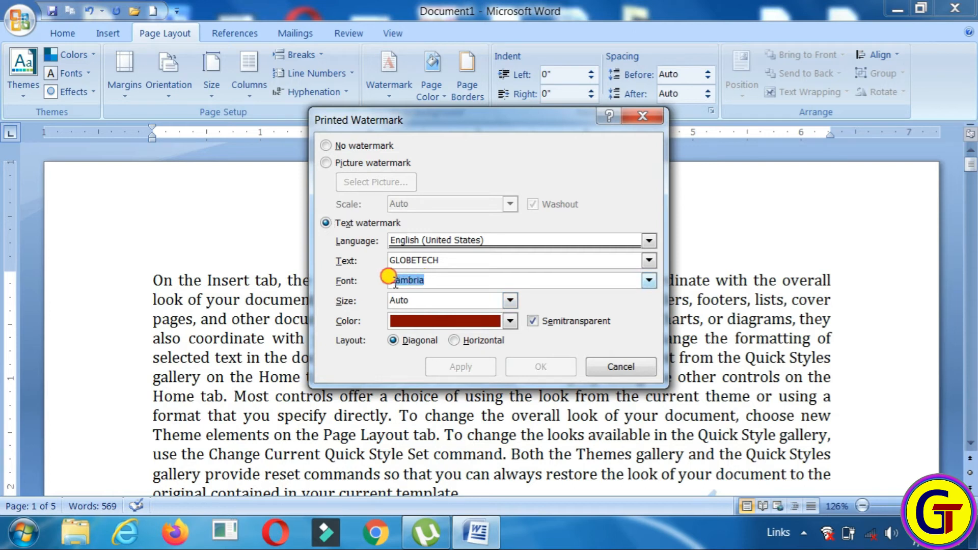
click(650, 280)
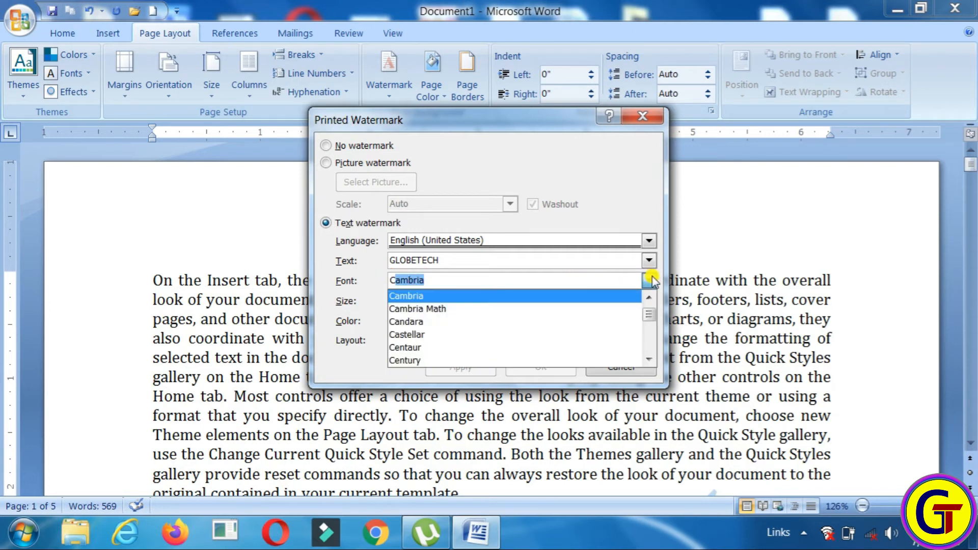
click(533, 342)
click(534, 367)
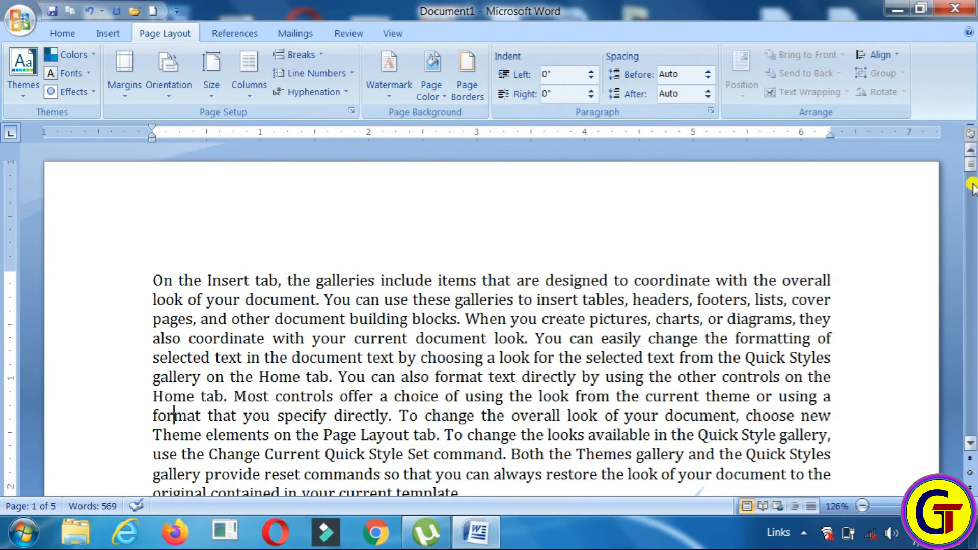
drag(970, 161, 971, 190)
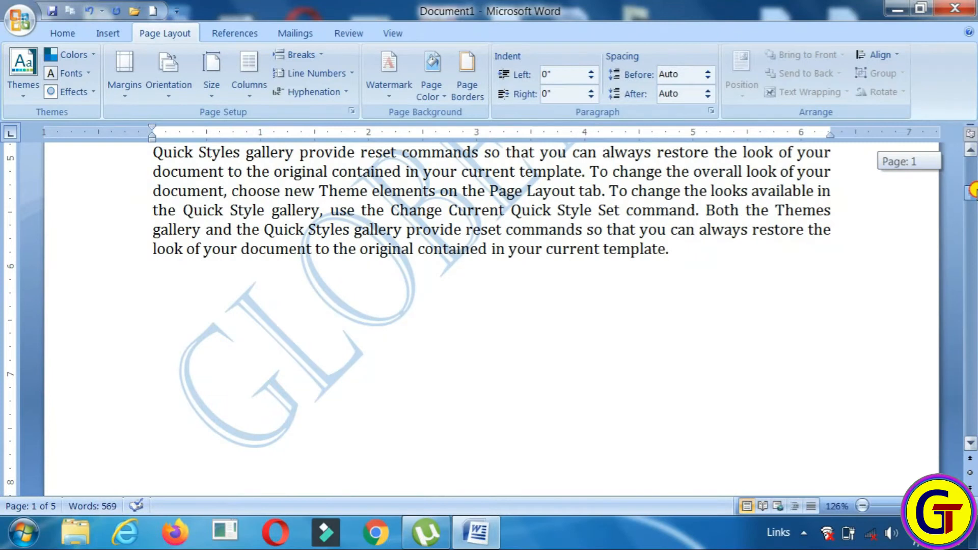
Replace the text watermark with a picture watermark using the Jio image from the Desktop, with Auto scale and Washout on
click(391, 87)
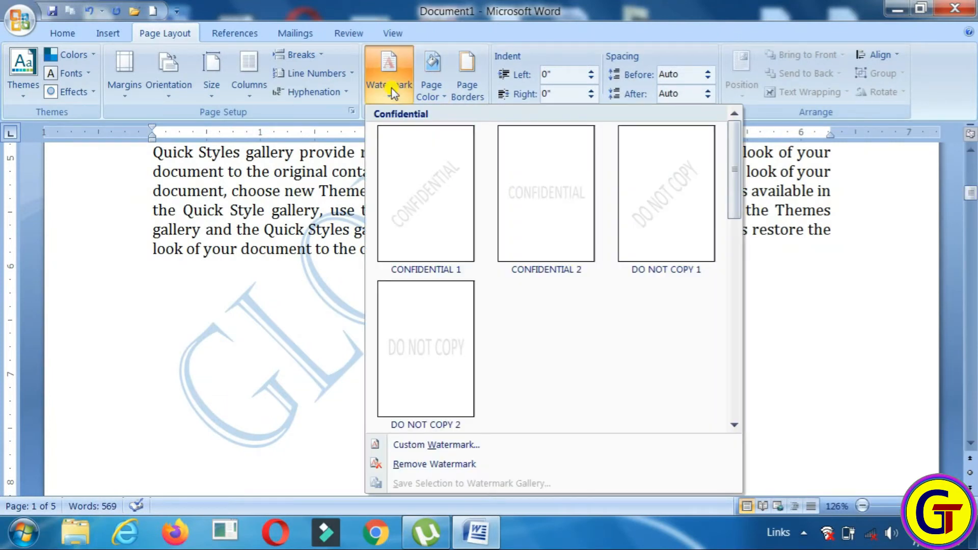
click(433, 446)
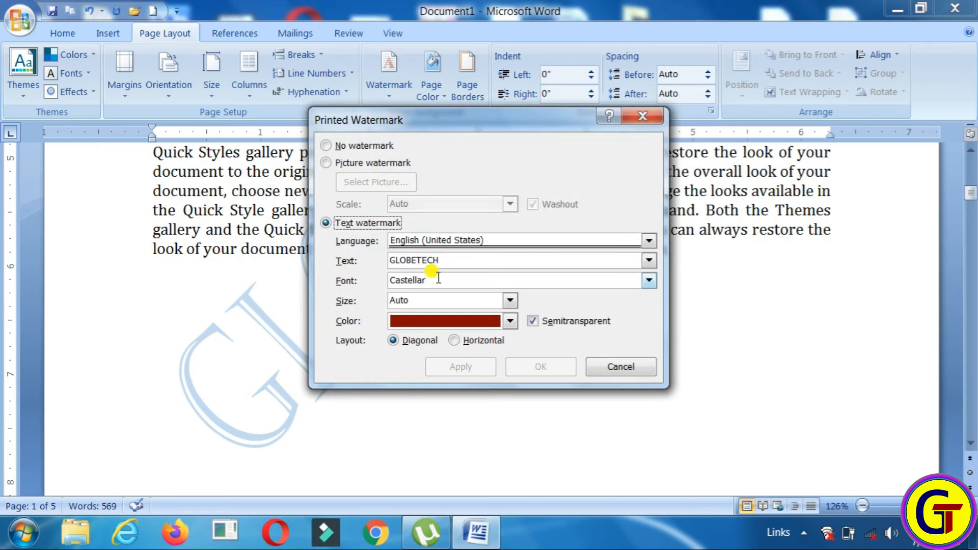
click(326, 163)
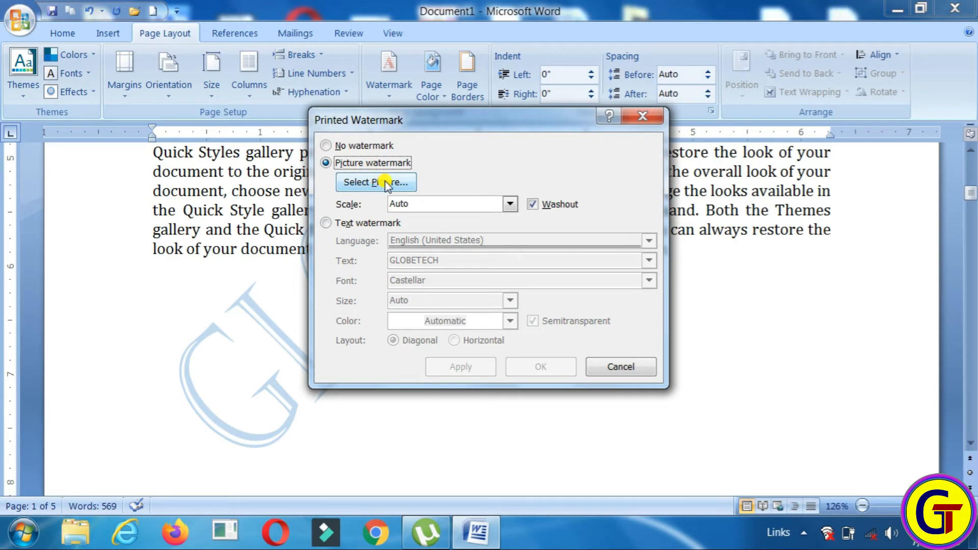
click(401, 185)
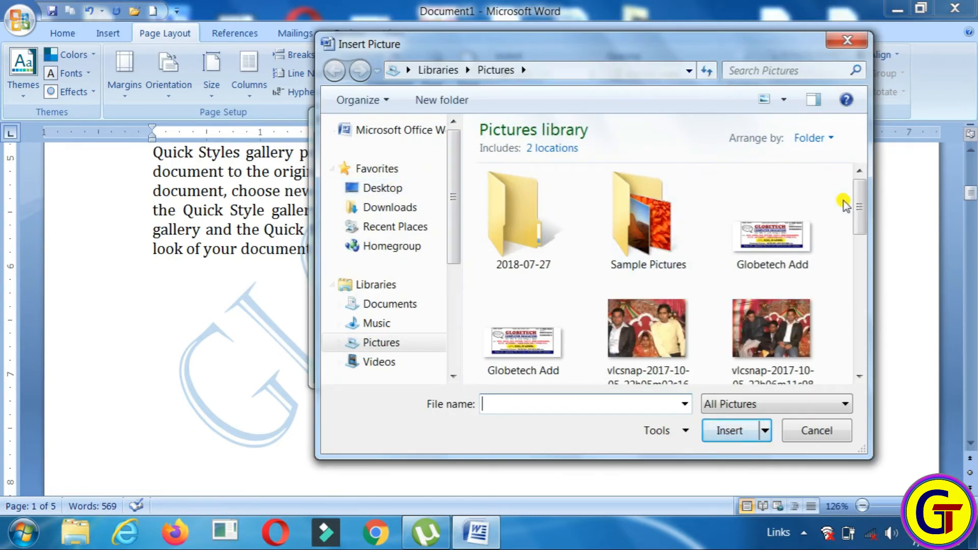
mouse_move(864, 204)
mouse_down()
mouse_move(864, 284)
mouse_move(851, 189)
mouse_up()
click(357, 188)
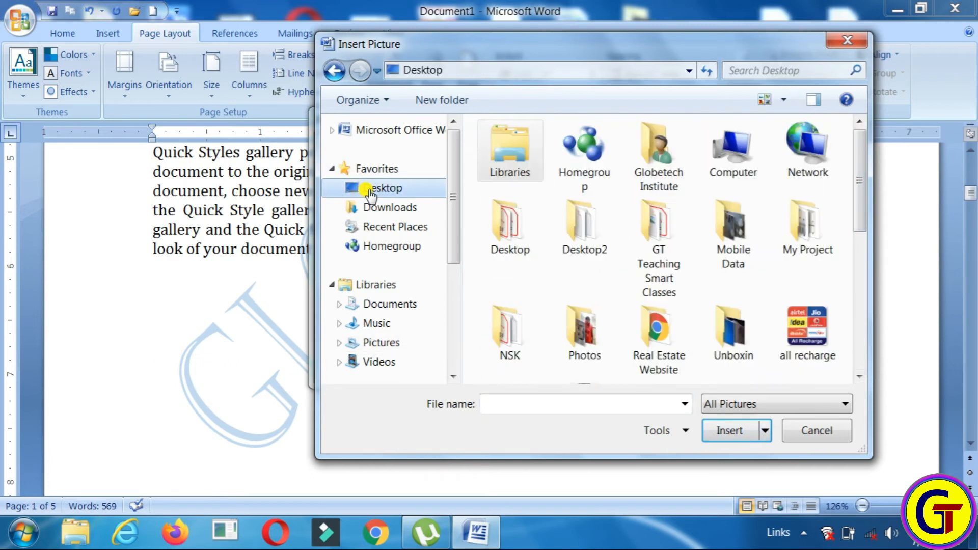
drag(864, 196, 869, 308)
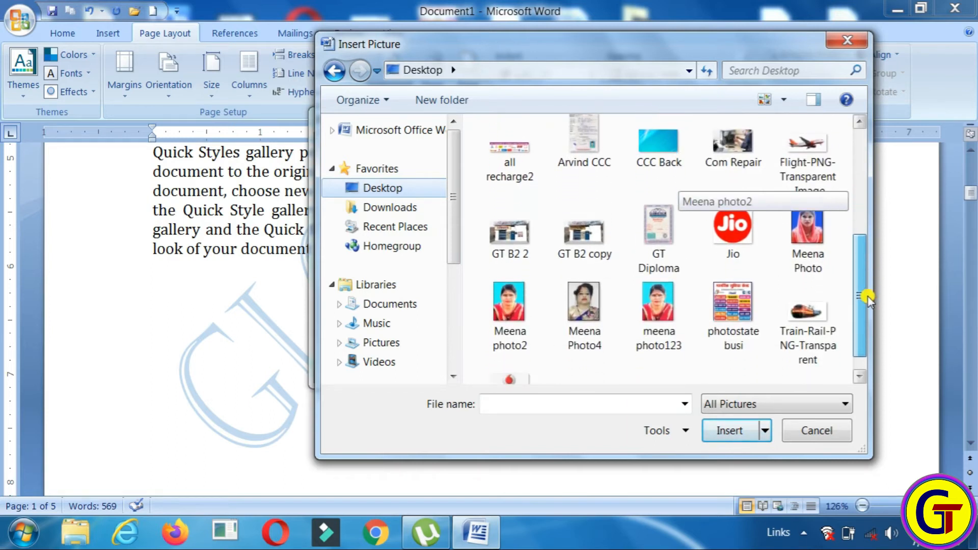
click(734, 237)
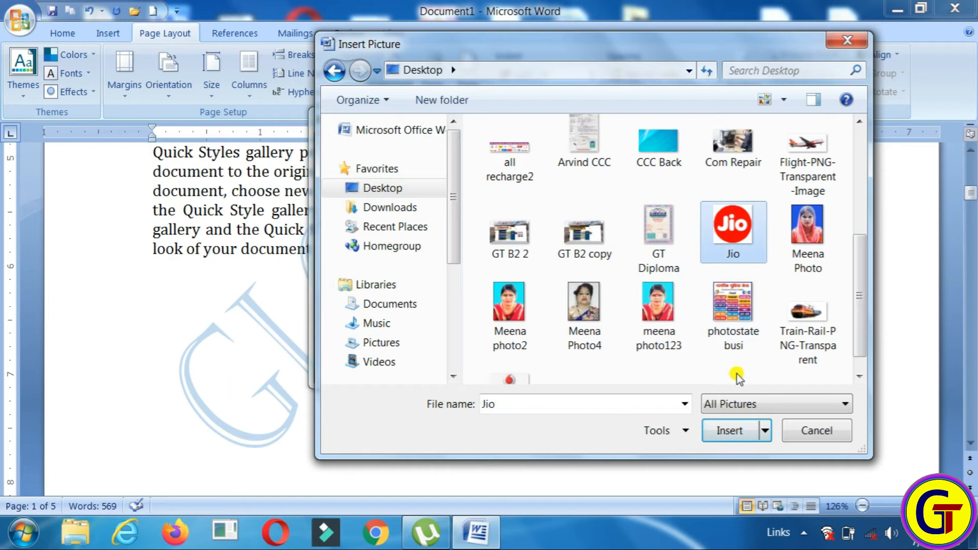
click(729, 430)
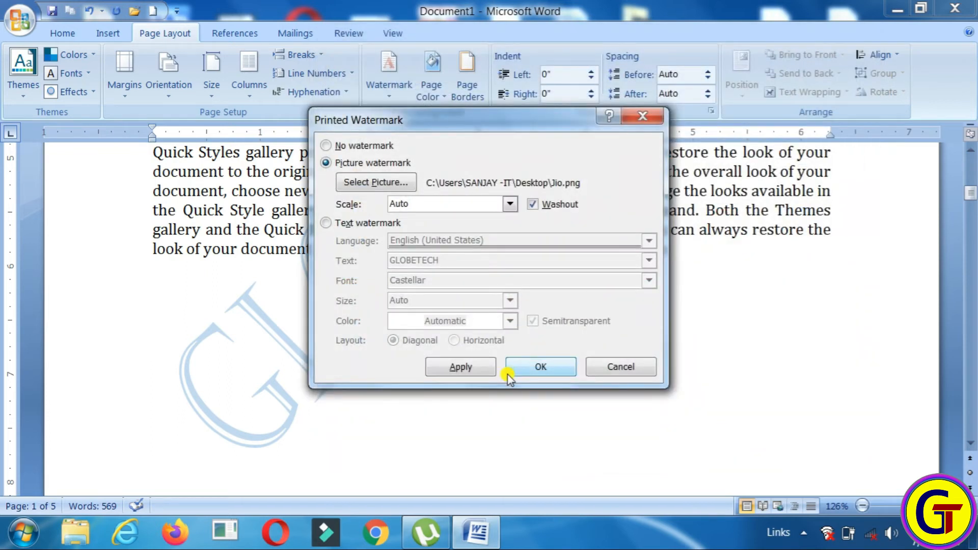
click(535, 365)
drag(970, 192, 971, 165)
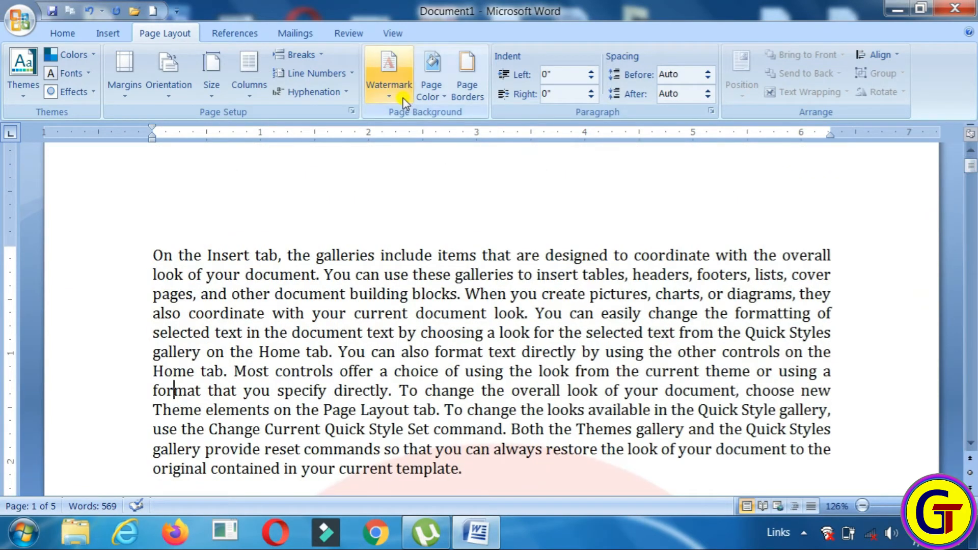
Turn off the Washout effect on the picture watermark and check it on the first page
click(389, 87)
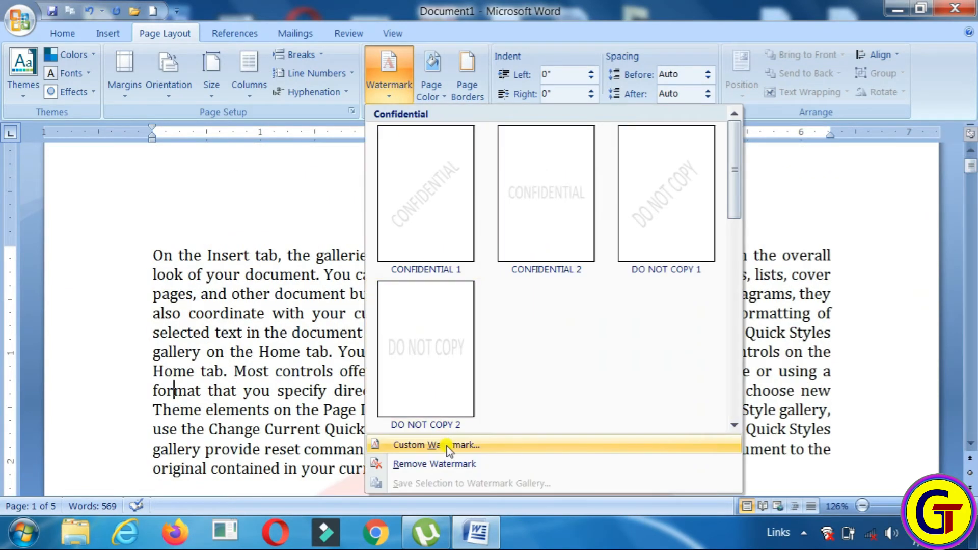
click(468, 446)
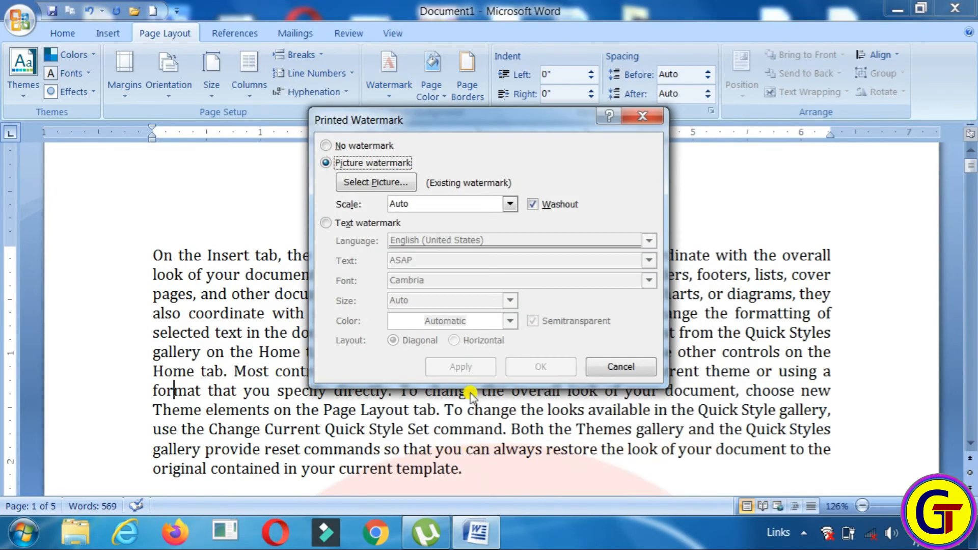
click(531, 205)
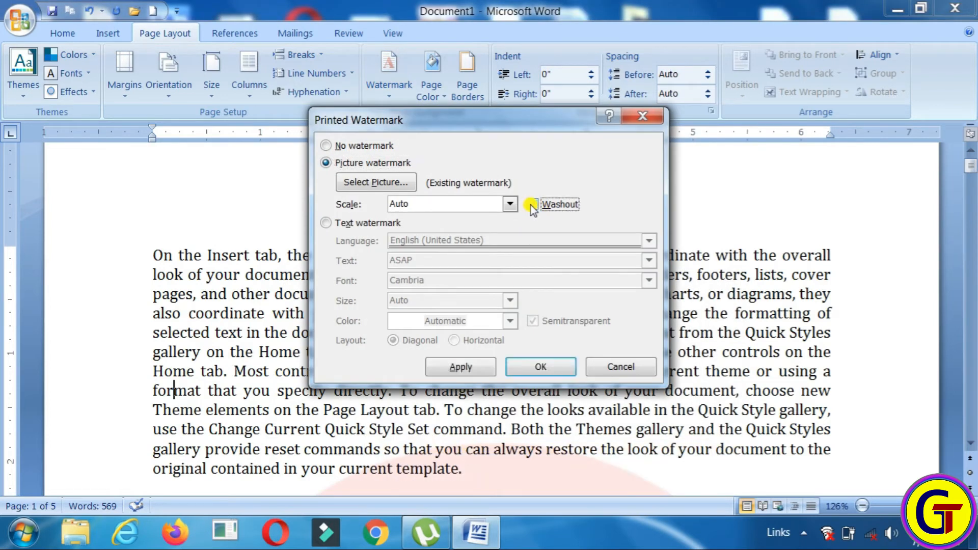
click(539, 365)
mouse_move(971, 173)
mouse_down()
mouse_move(972, 298)
mouse_move(971, 164)
mouse_up()
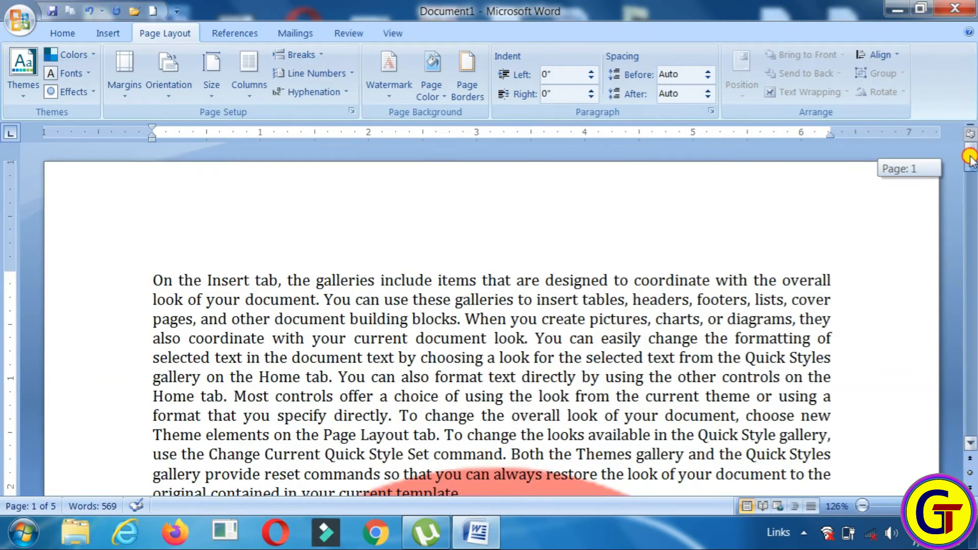
Remove the picture watermark from the document by applying the No watermark option, and check the first page
click(396, 95)
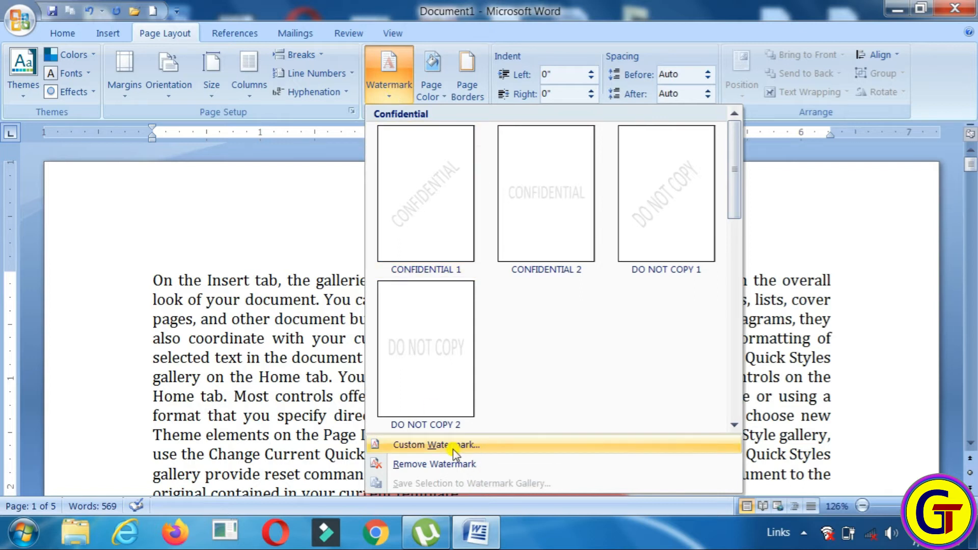
click(427, 444)
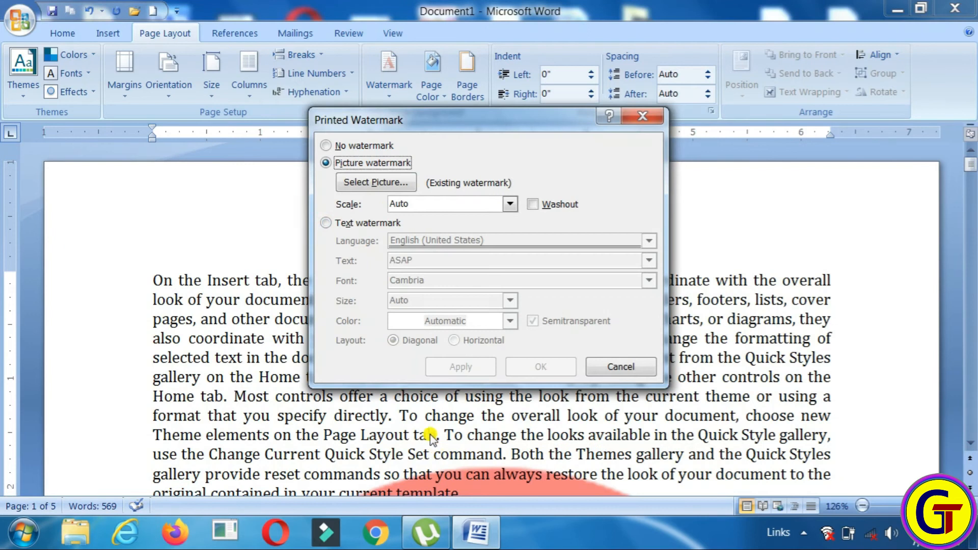
click(328, 145)
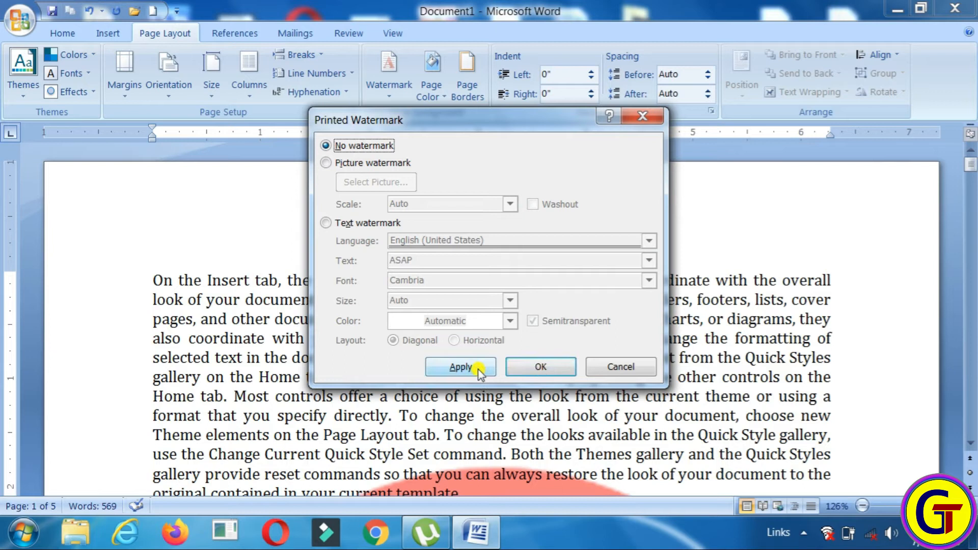
click(535, 368)
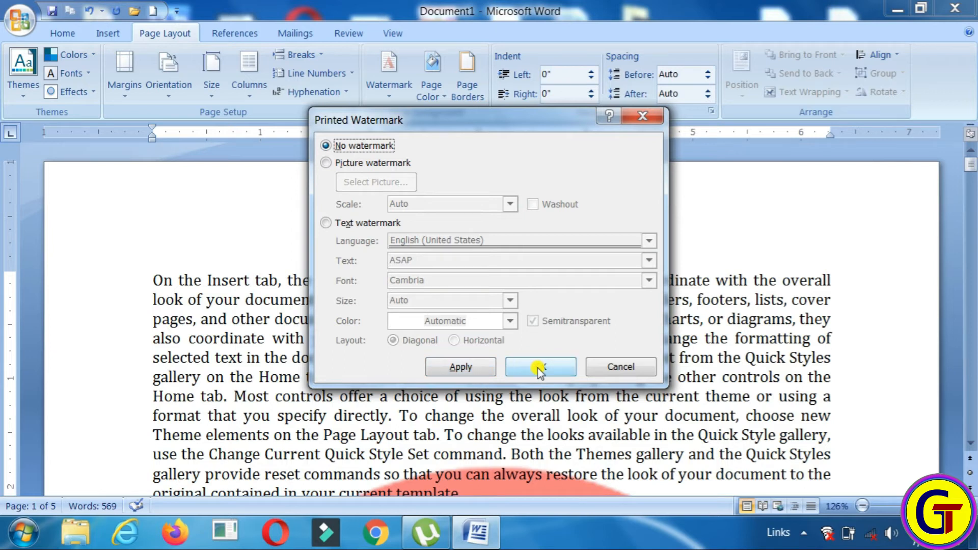
click(461, 367)
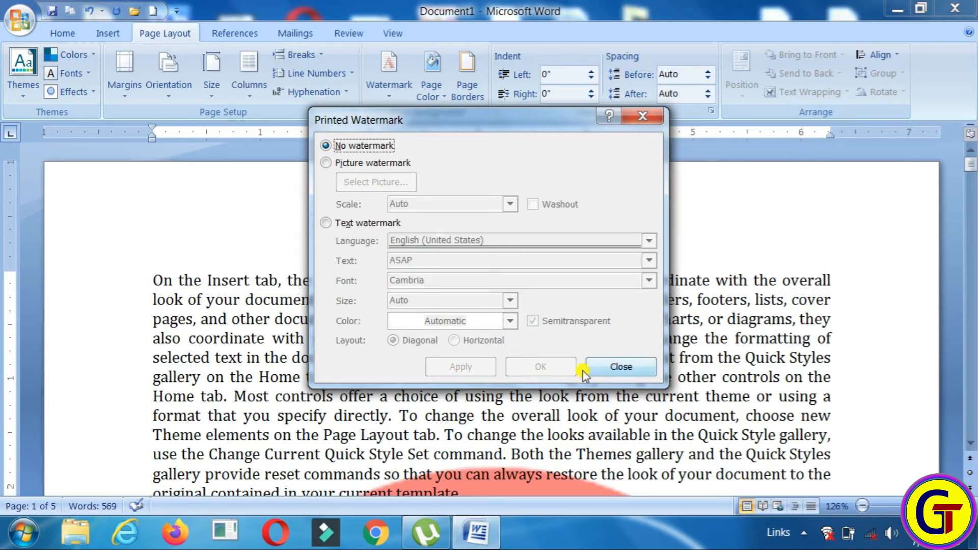
click(622, 367)
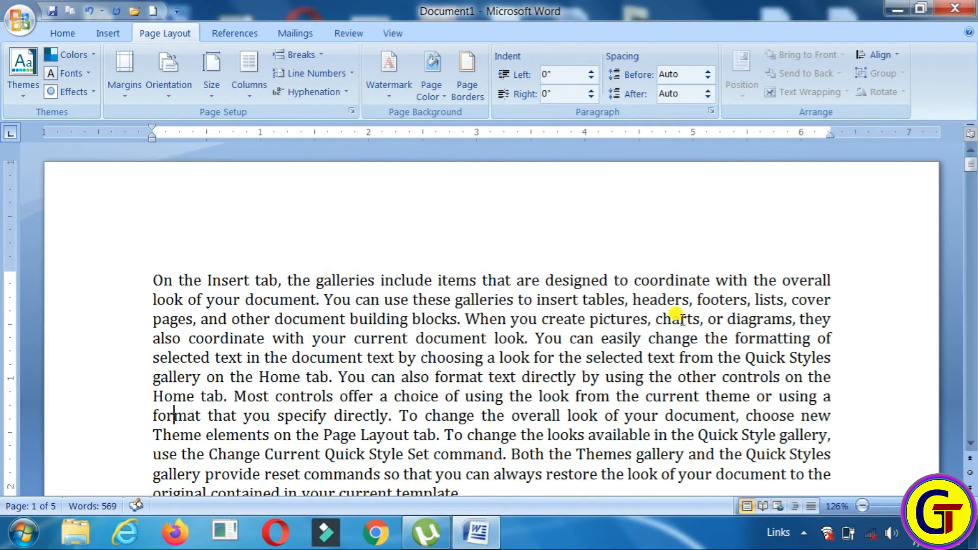
mouse_move(970, 162)
mouse_down()
mouse_move(974, 406)
mouse_move(971, 147)
mouse_up()
click(442, 99)
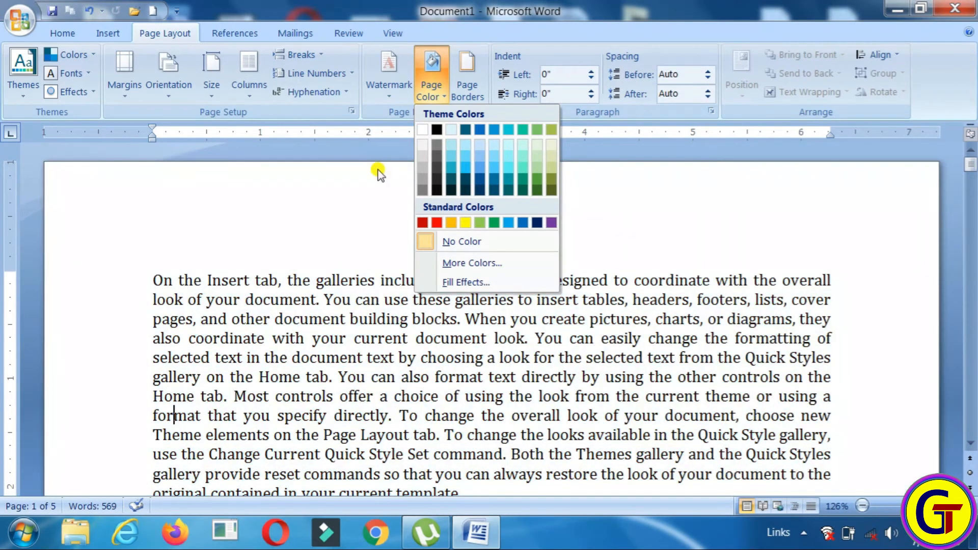
click(363, 190)
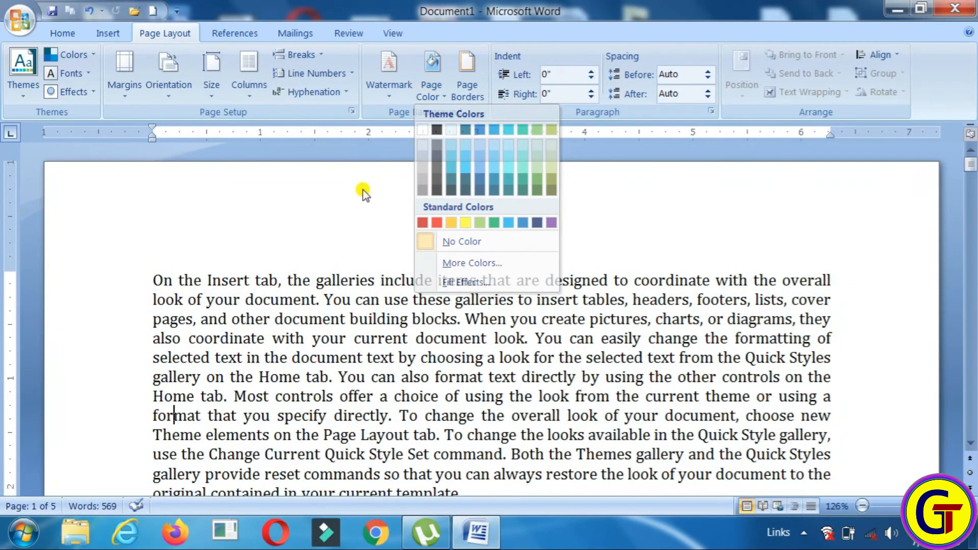
Apply a red box page border with a 3 pt thick-and-thin double line to the whole document
click(474, 105)
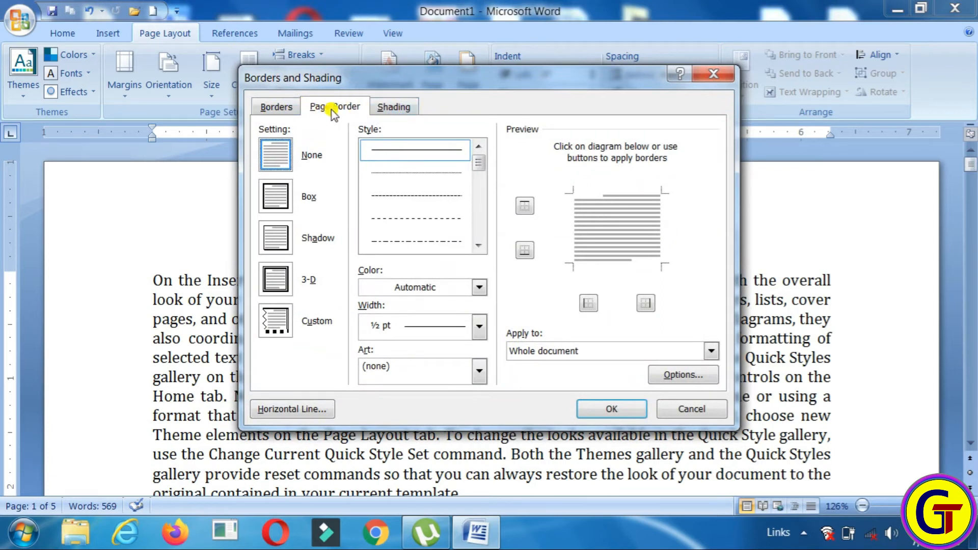
drag(479, 163, 479, 187)
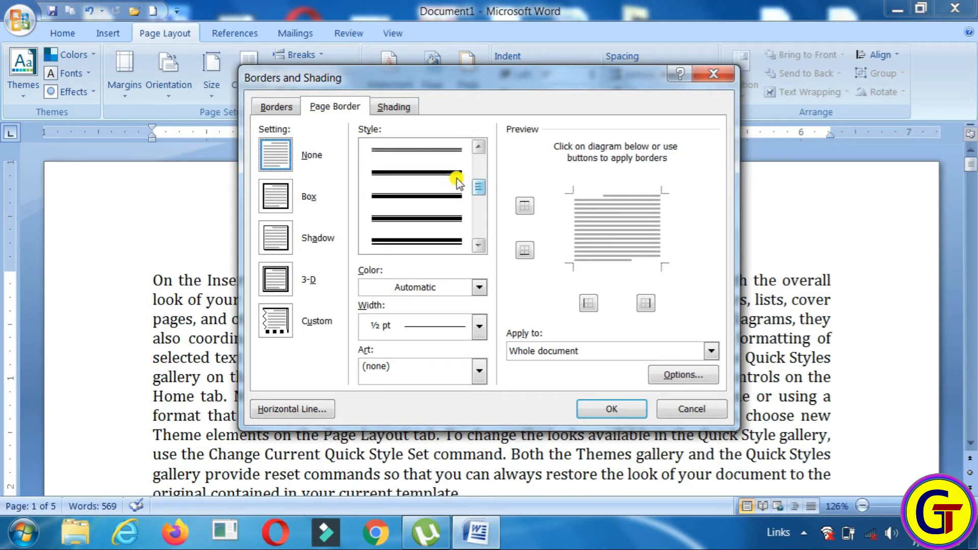
click(438, 174)
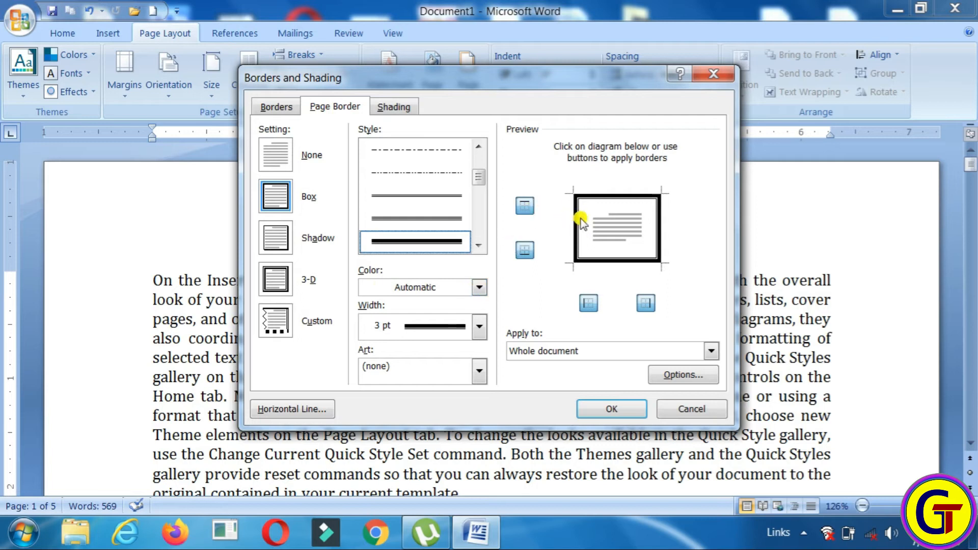
click(477, 289)
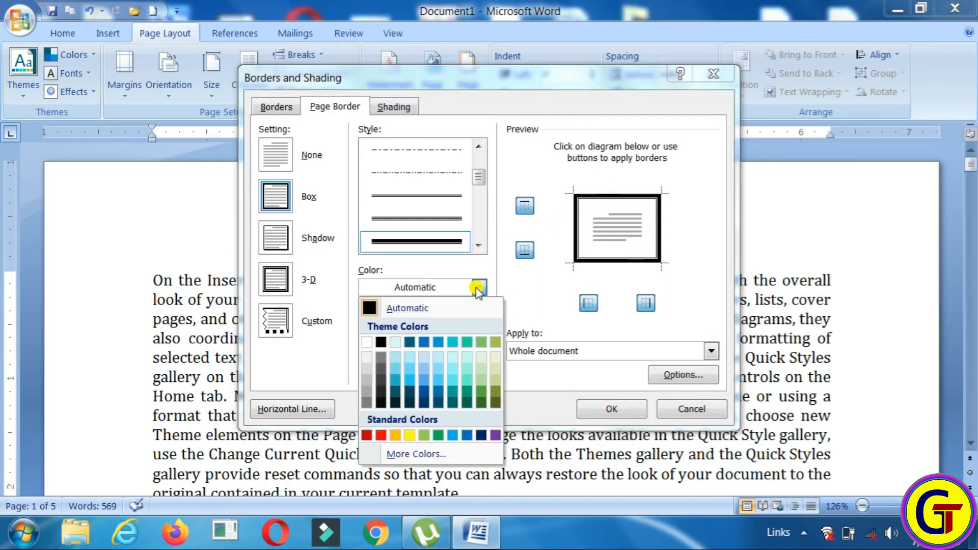
click(380, 434)
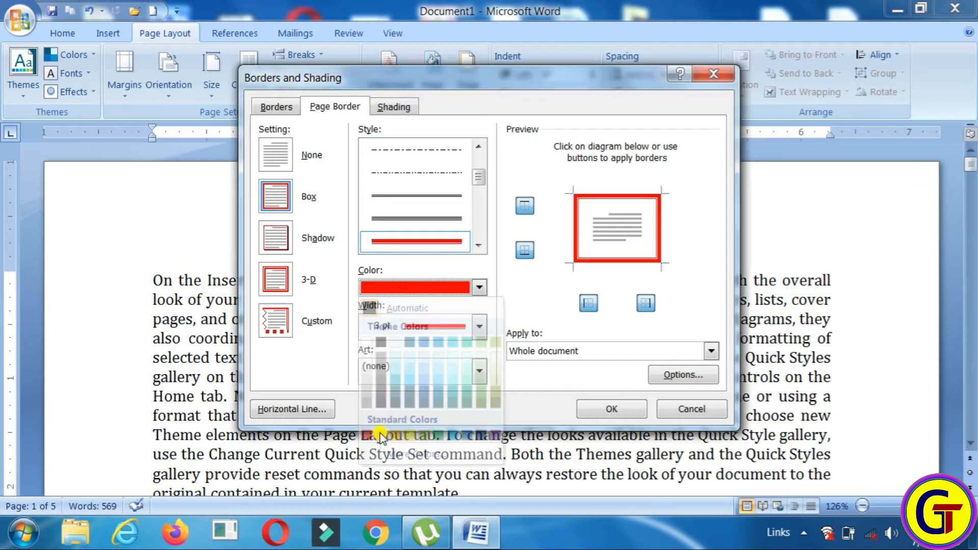
click(612, 409)
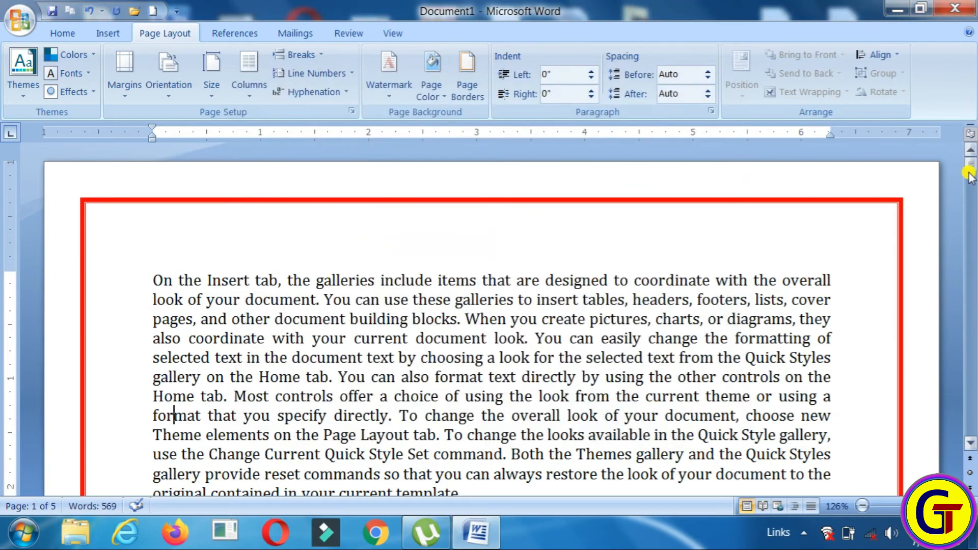
mouse_move(972, 164)
mouse_down()
mouse_move(973, 211)
mouse_move(972, 164)
mouse_up()
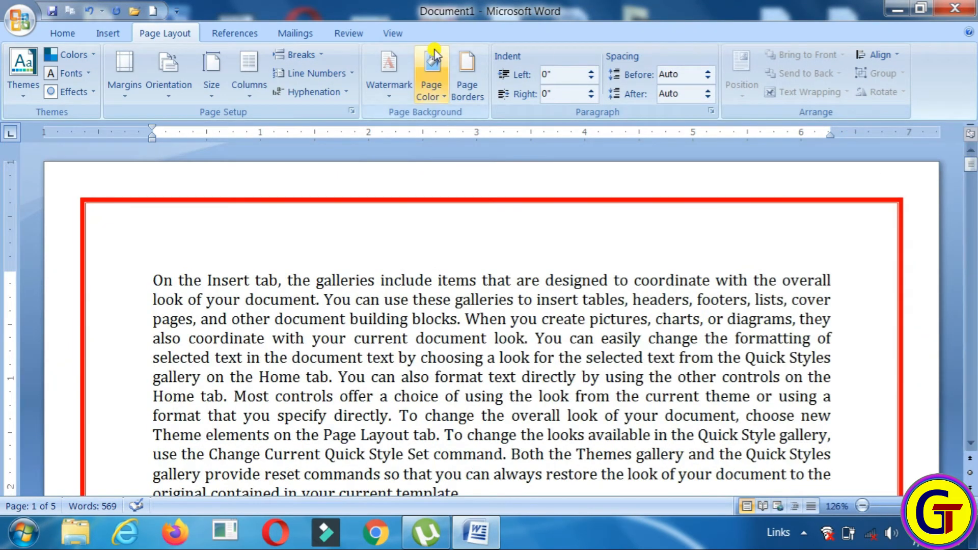
Set the width of the red page border to 4 ½ pt
click(463, 91)
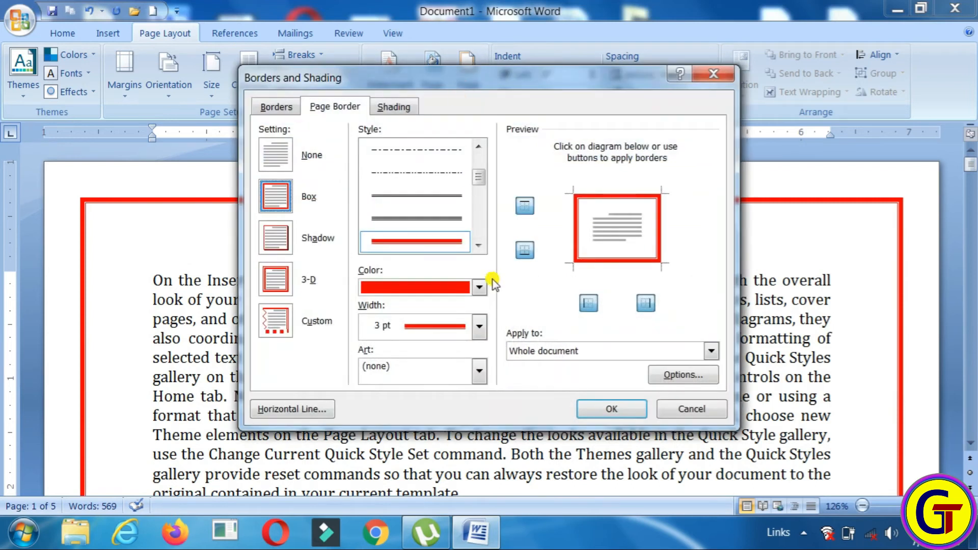
click(480, 328)
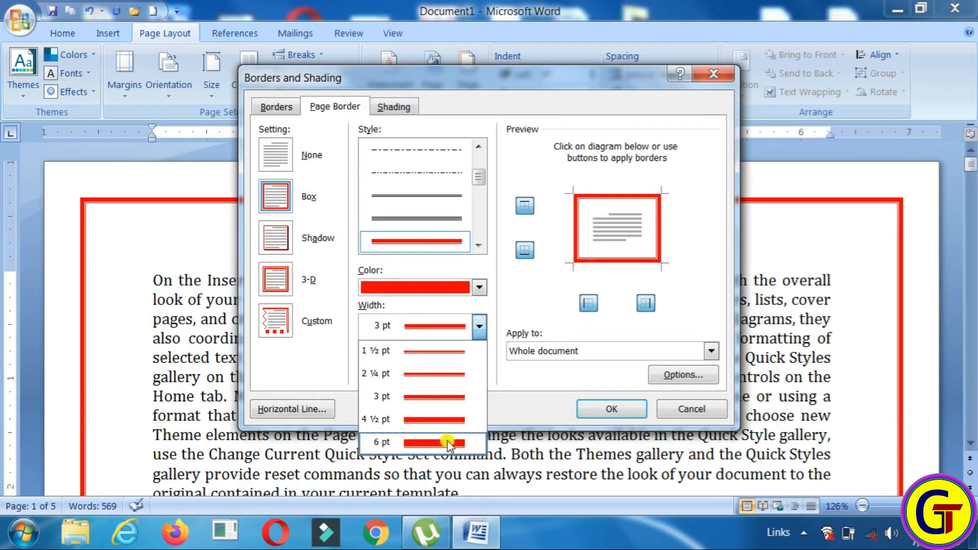
click(444, 420)
click(604, 408)
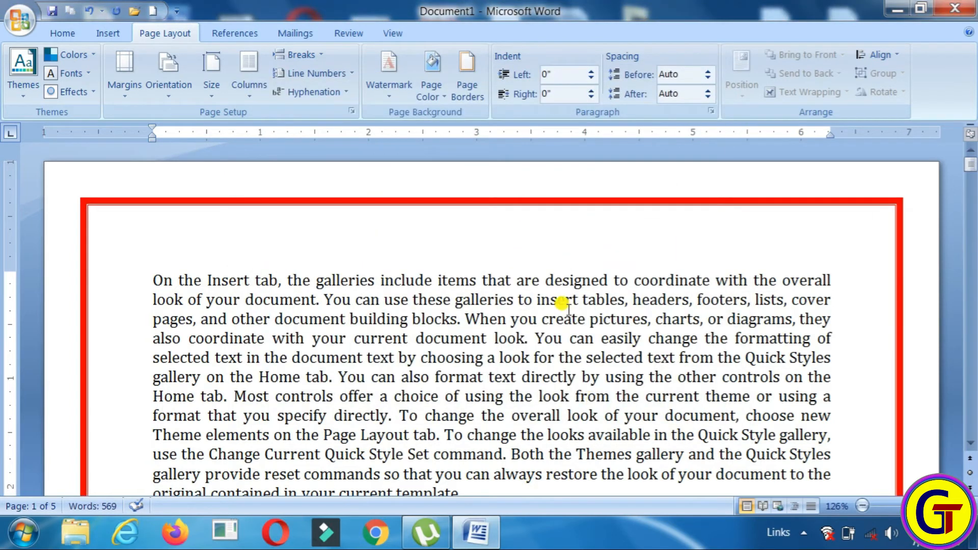
Compare the Shadow, Box and 3-D page border settings and apply Shadow to the red border
click(467, 90)
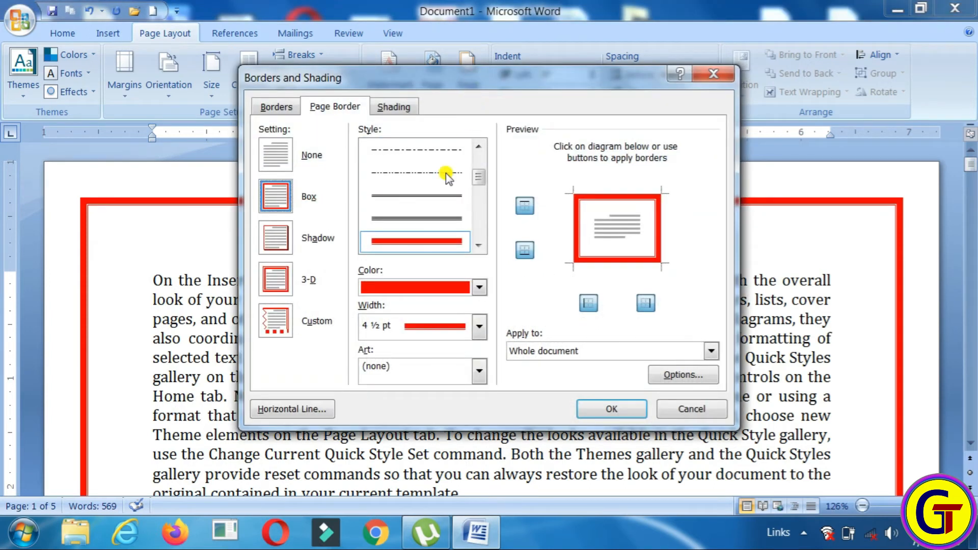
click(275, 244)
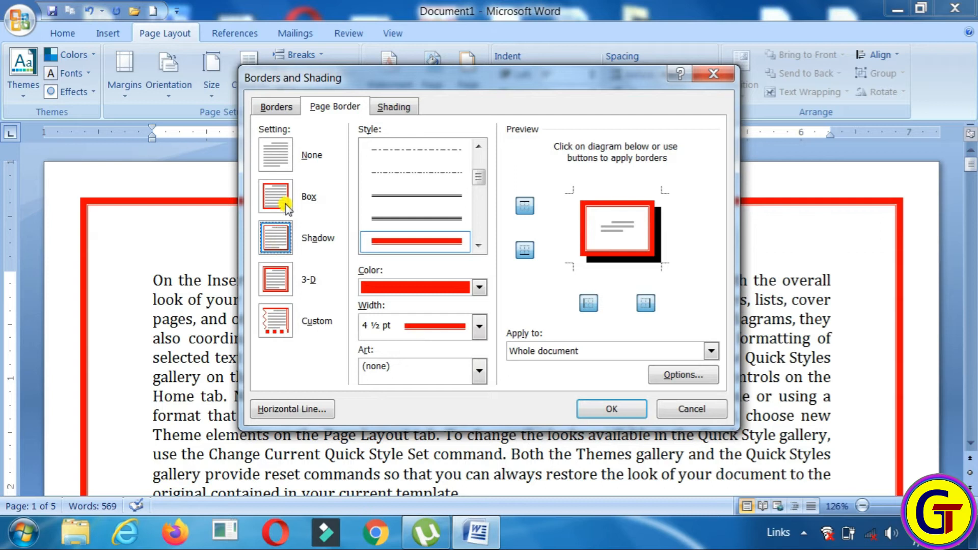
click(282, 201)
click(280, 278)
click(274, 235)
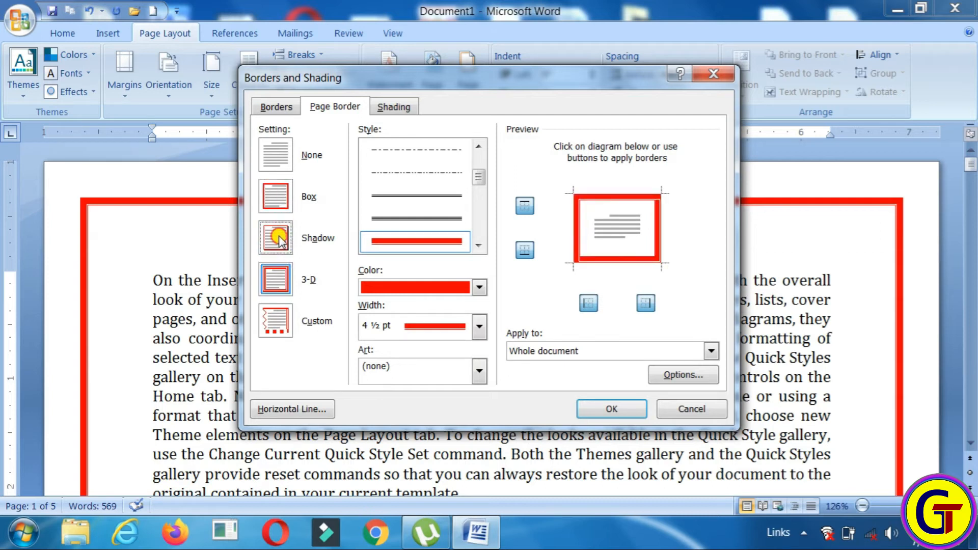
click(609, 408)
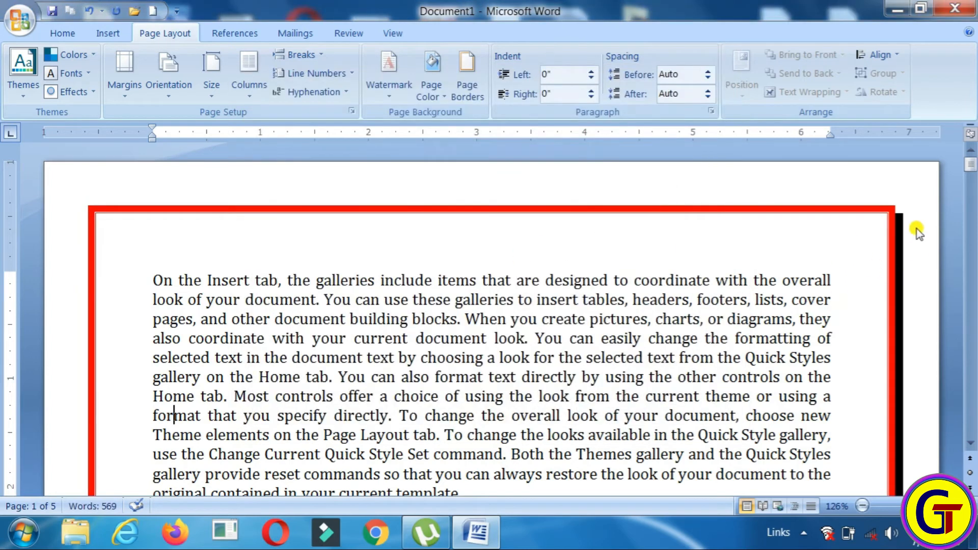
mouse_move(971, 163)
mouse_down()
mouse_move(971, 203)
mouse_move(971, 164)
mouse_up()
Replace the red page border with the colored balloons art border on the whole document
click(466, 76)
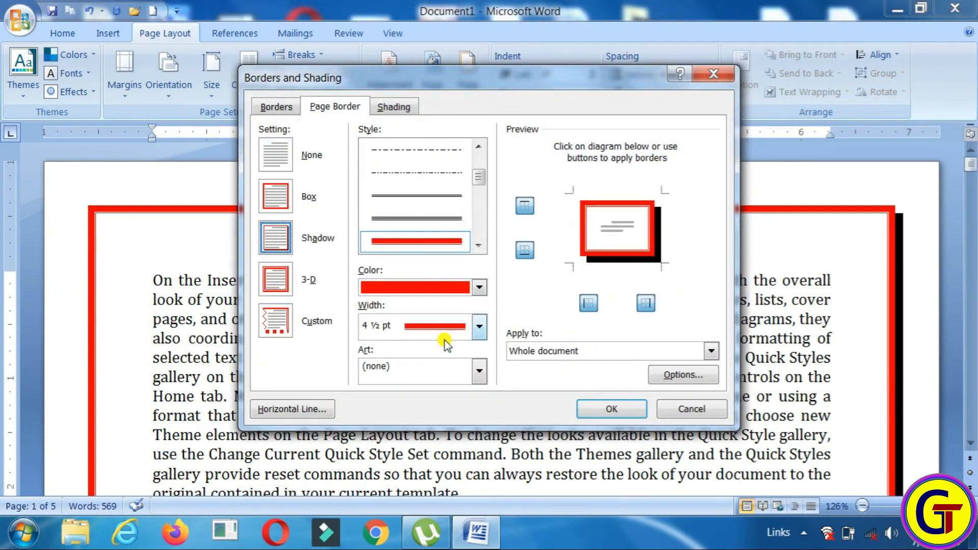
click(479, 371)
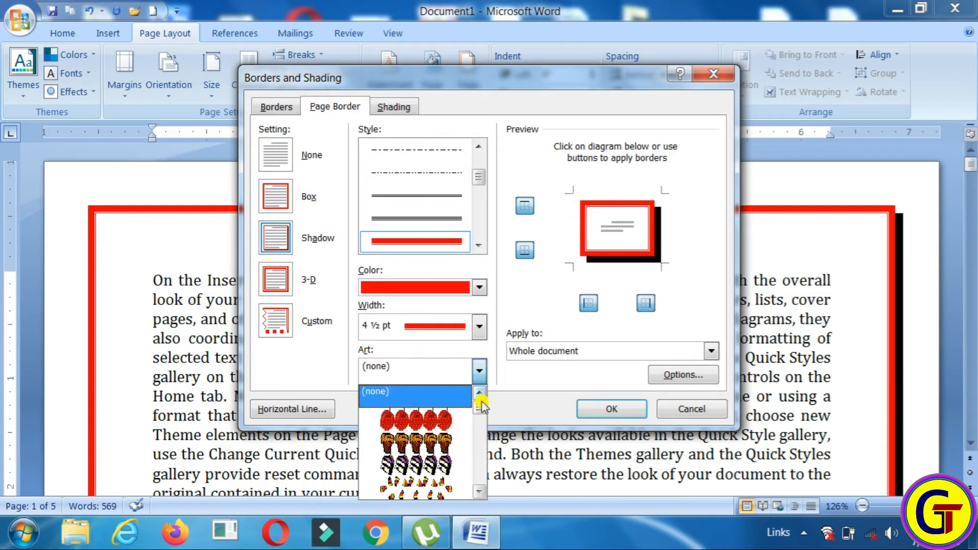
scroll(480, 407, down, 3)
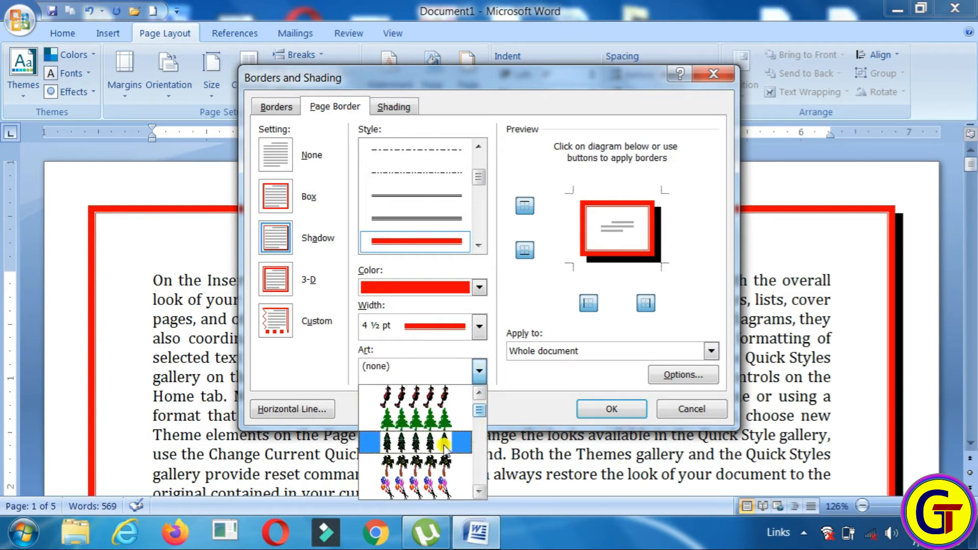
click(431, 478)
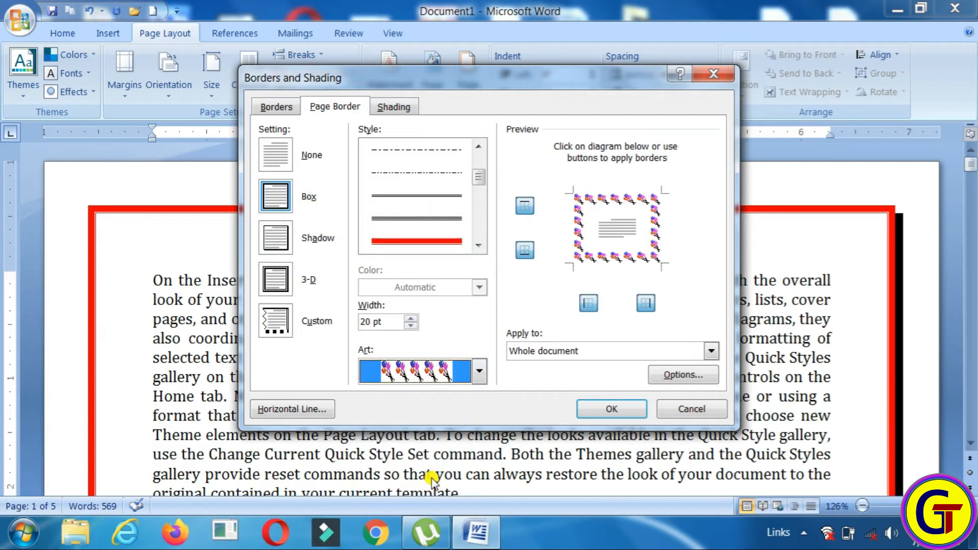
click(619, 407)
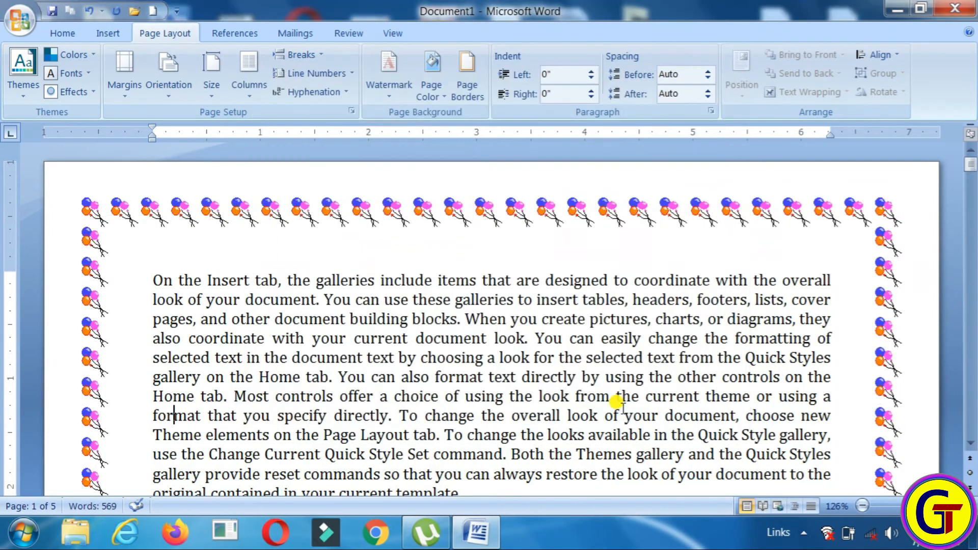
Reduce the balloon art page border's width to 16 pt and check it on the first page
click(467, 90)
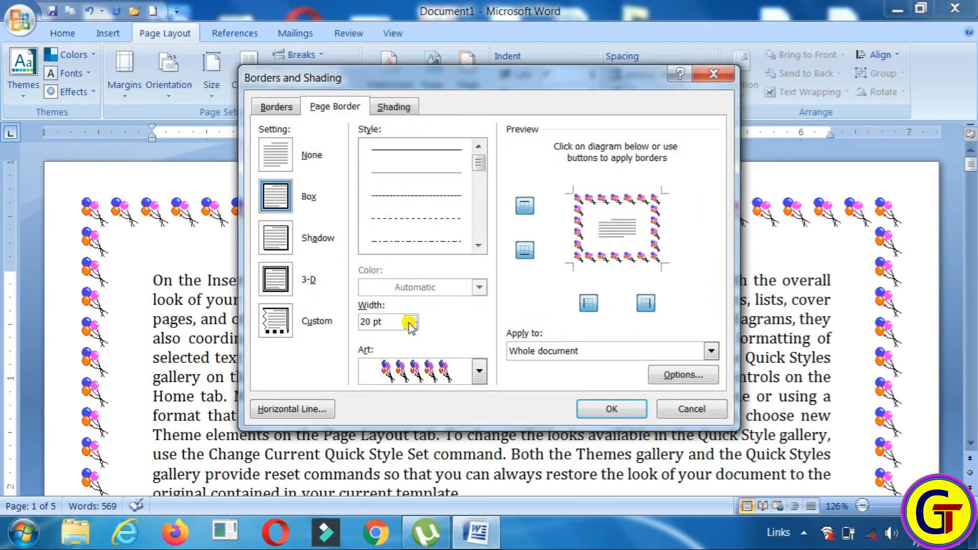
click(410, 327)
click(410, 327)
click(410, 326)
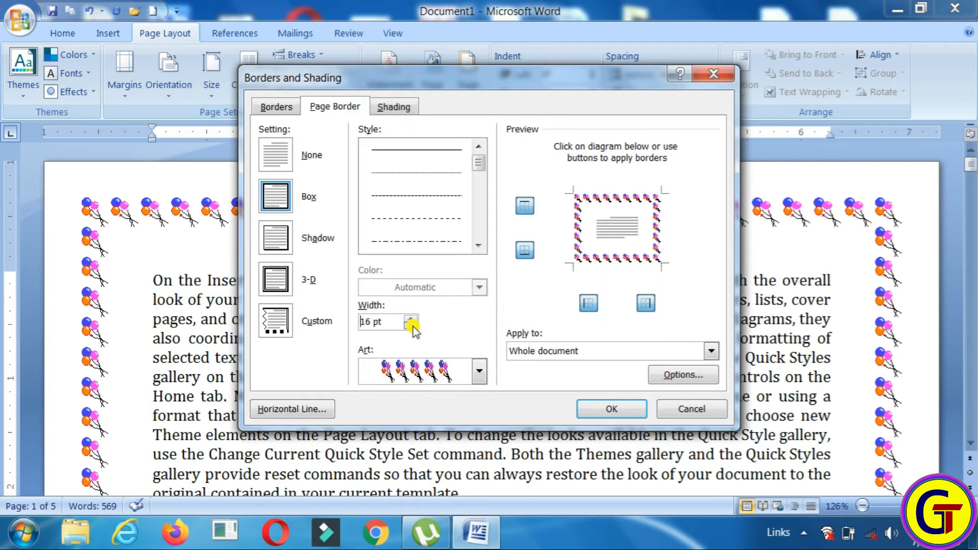
click(610, 408)
mouse_move(971, 163)
mouse_down()
mouse_move(972, 326)
mouse_move(970, 153)
mouse_up()
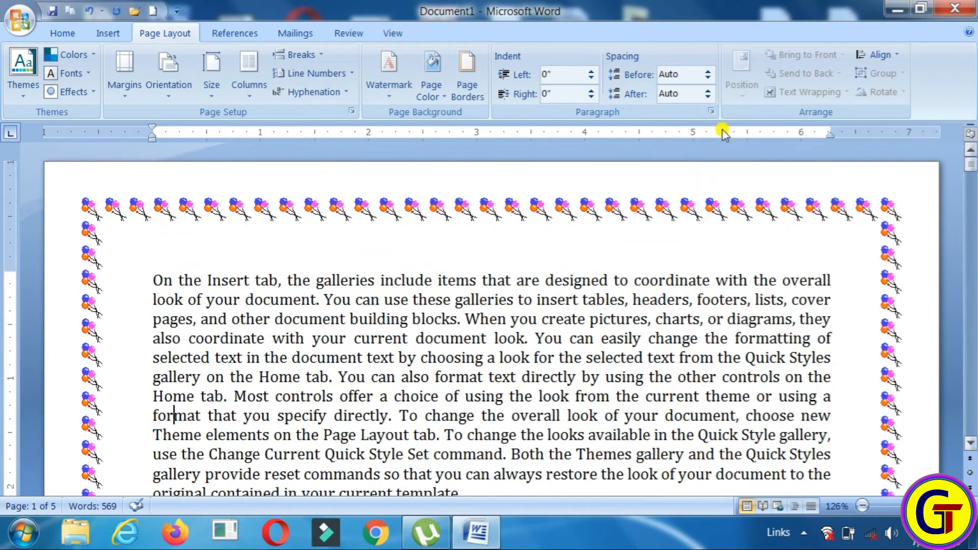
click(461, 88)
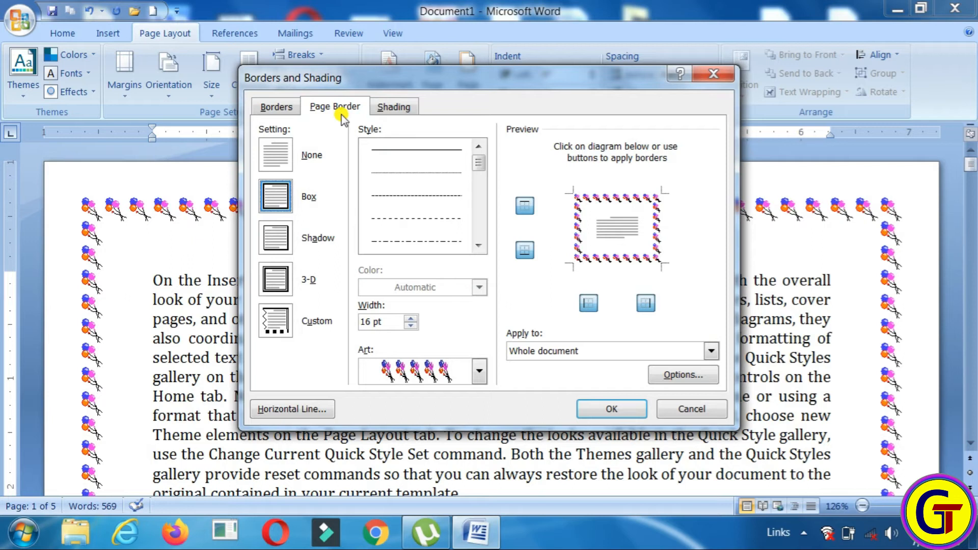
click(617, 408)
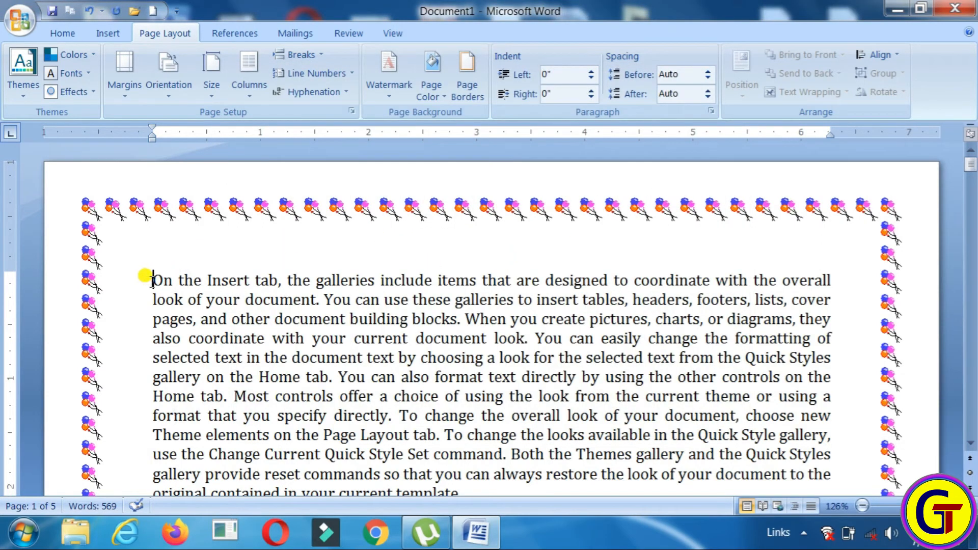
Add a new line above the first paragraph with the title "Page Border" and center it
key(Return)
key(Return)
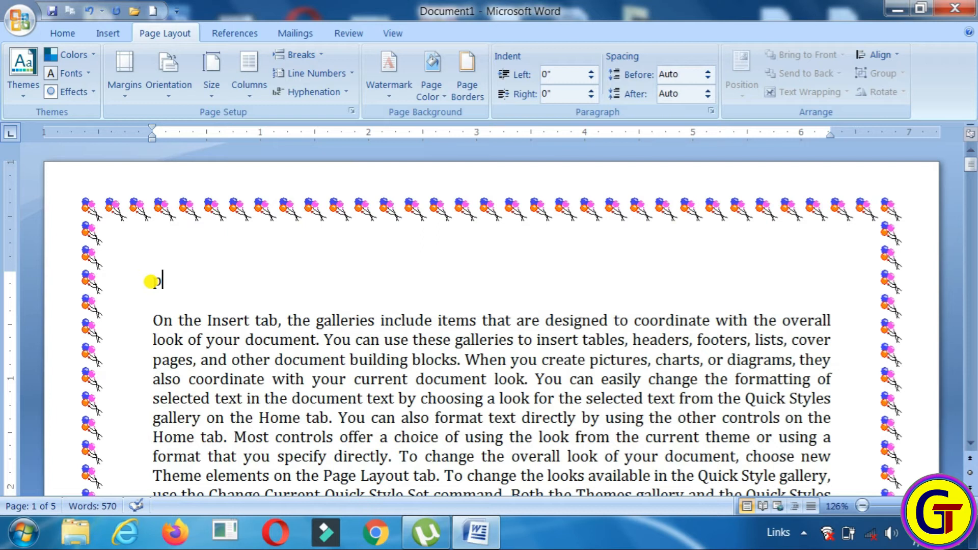
text(Page N)
key(BackSpace)
text(Border)
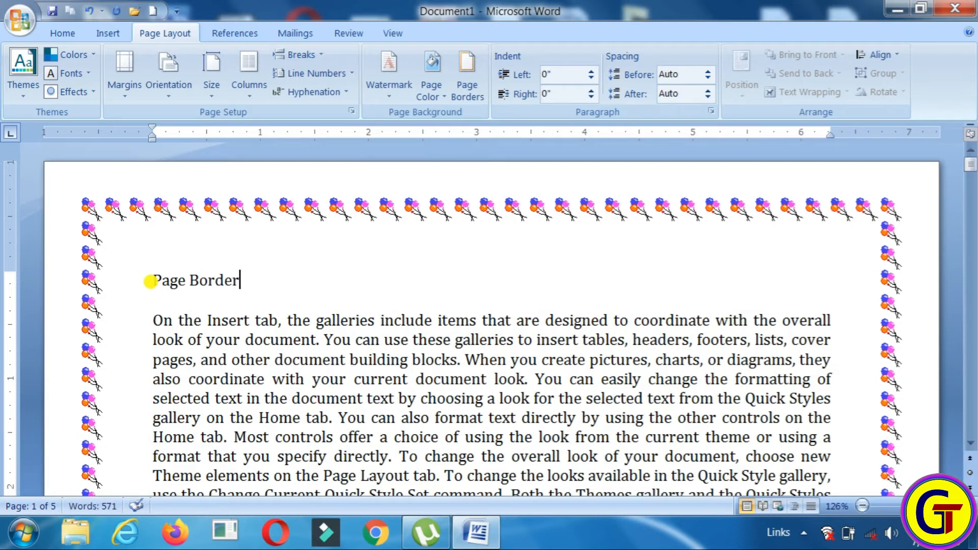
key(ctrl+e)
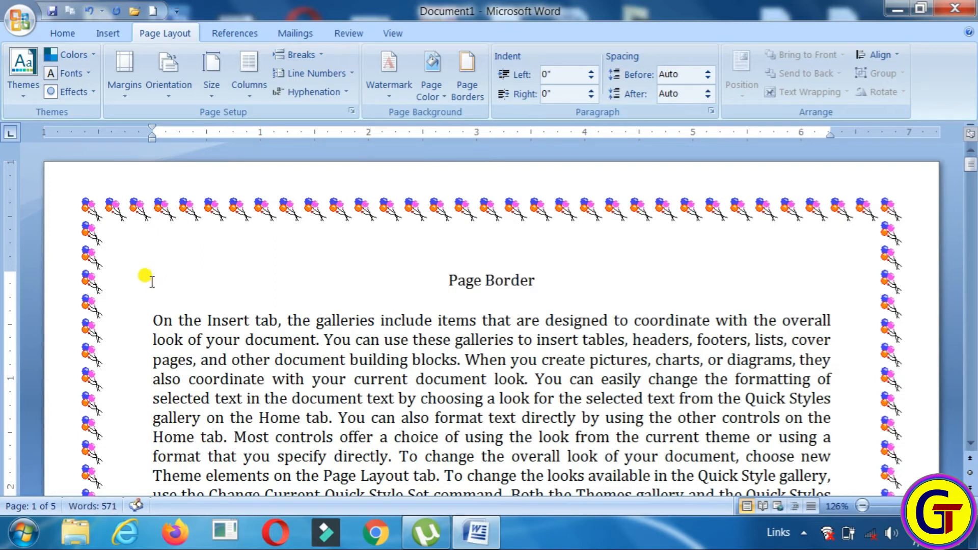
Enlarge the font of the "Page Border" title by four points
drag(447, 280, 540, 280)
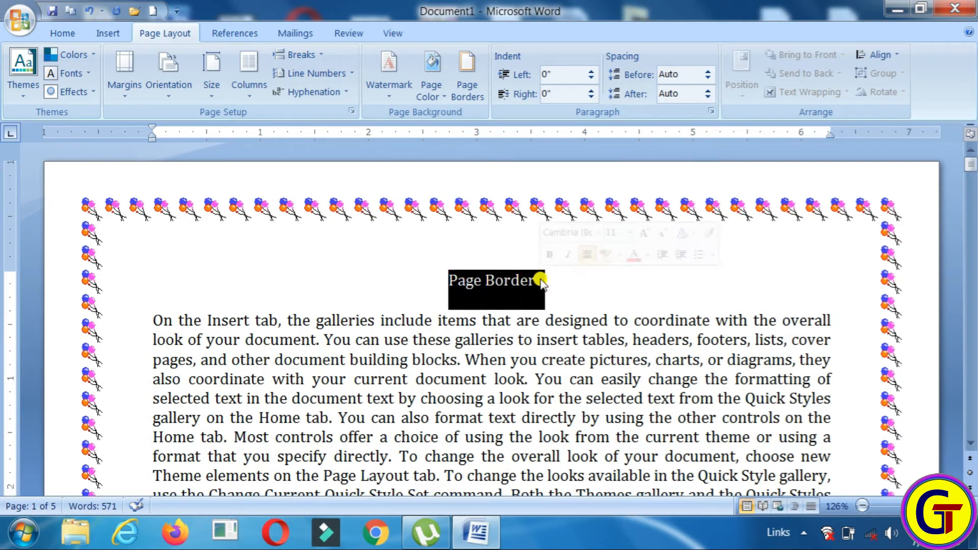
key(ctrl+bracketright)
key(ctrl+bracketright)
key(ctrl+bracketright)
key(ctrl+bracketright)
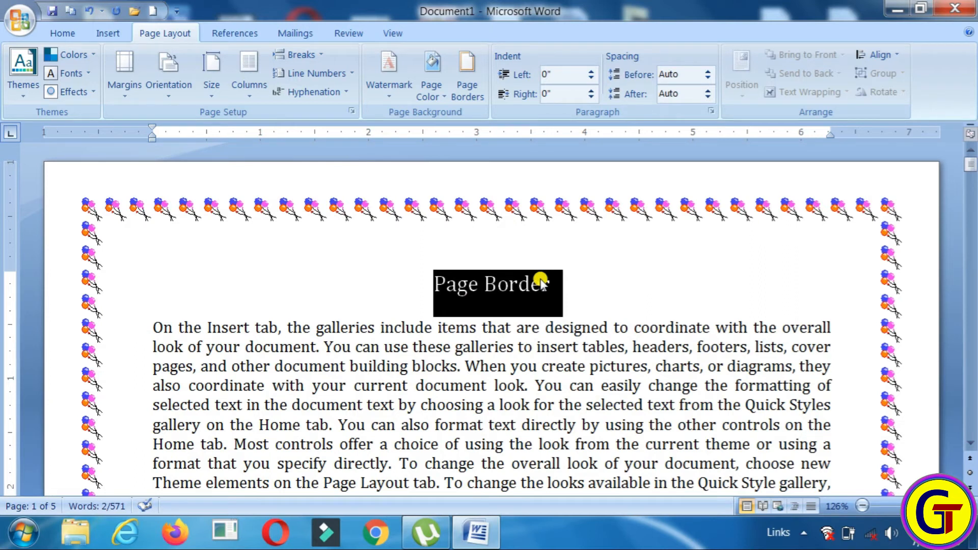
click(551, 283)
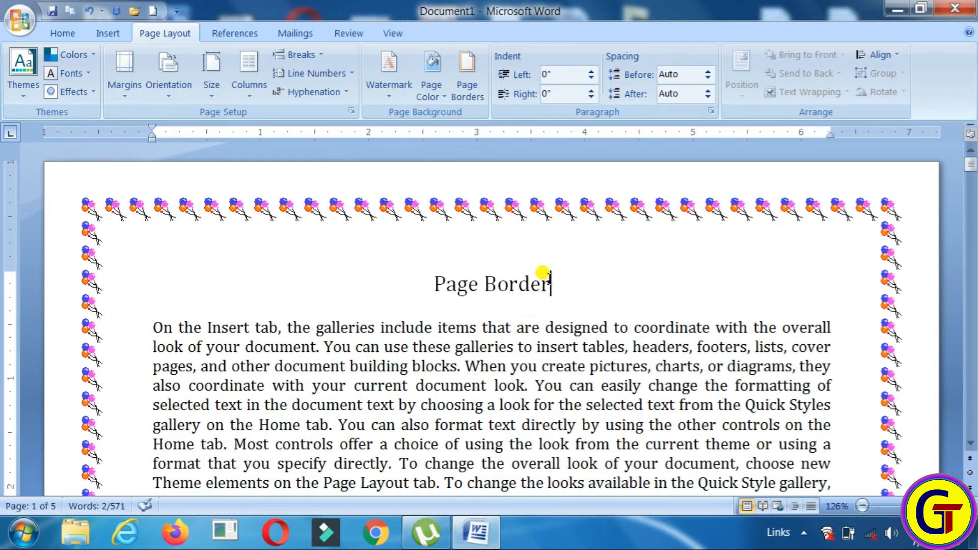
Apply a dark blue 3 pt thin-thick-thin box border to the "Page Border" title paragraph
drag(417, 278, 580, 283)
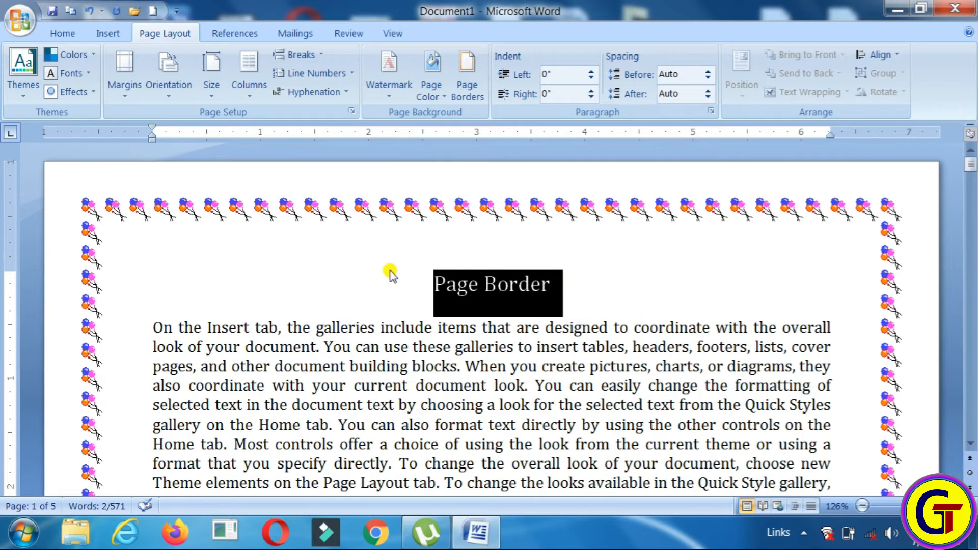
click(466, 94)
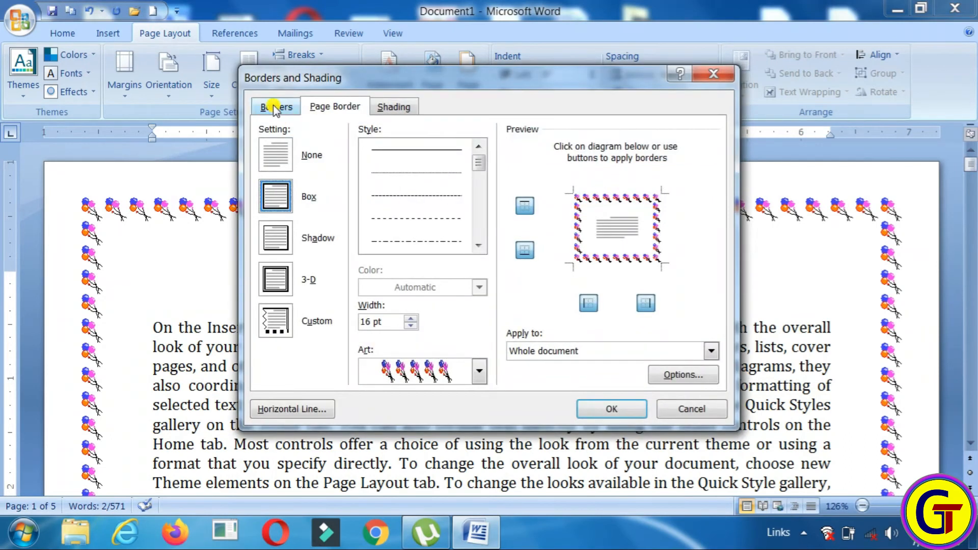
click(275, 107)
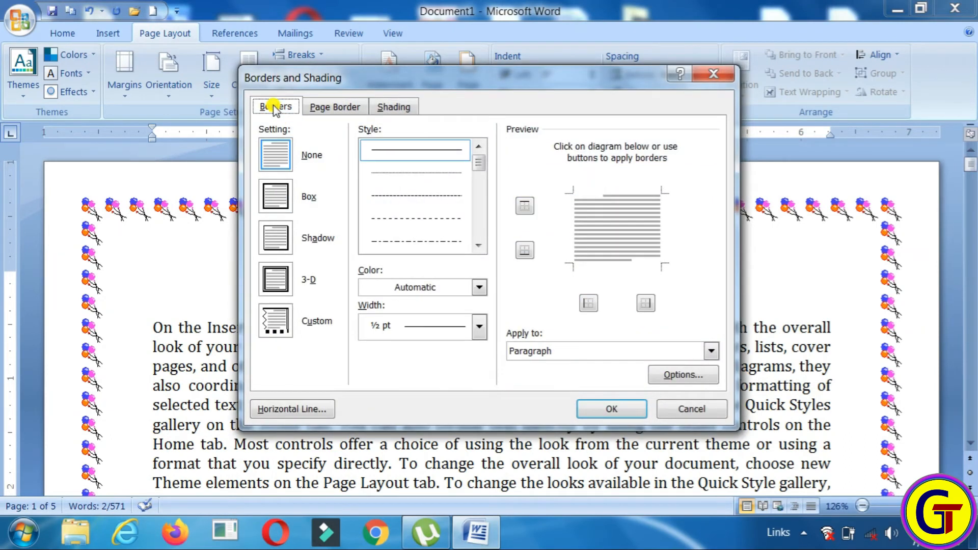
click(284, 202)
click(282, 248)
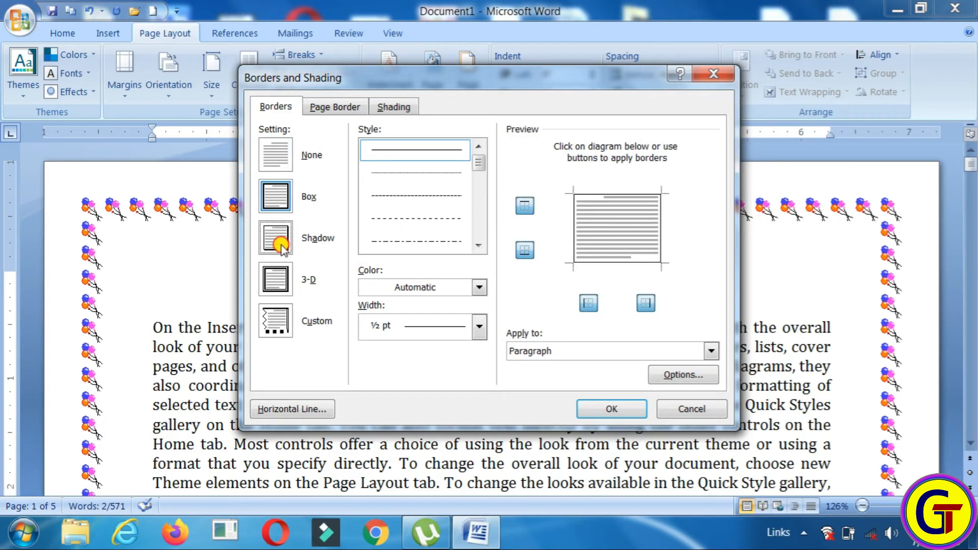
click(282, 207)
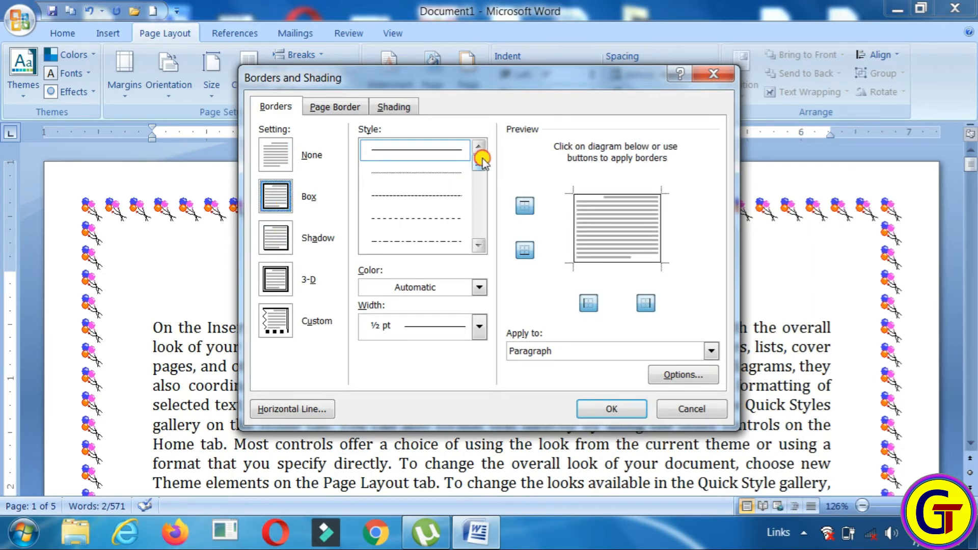
drag(480, 159, 480, 179)
click(423, 242)
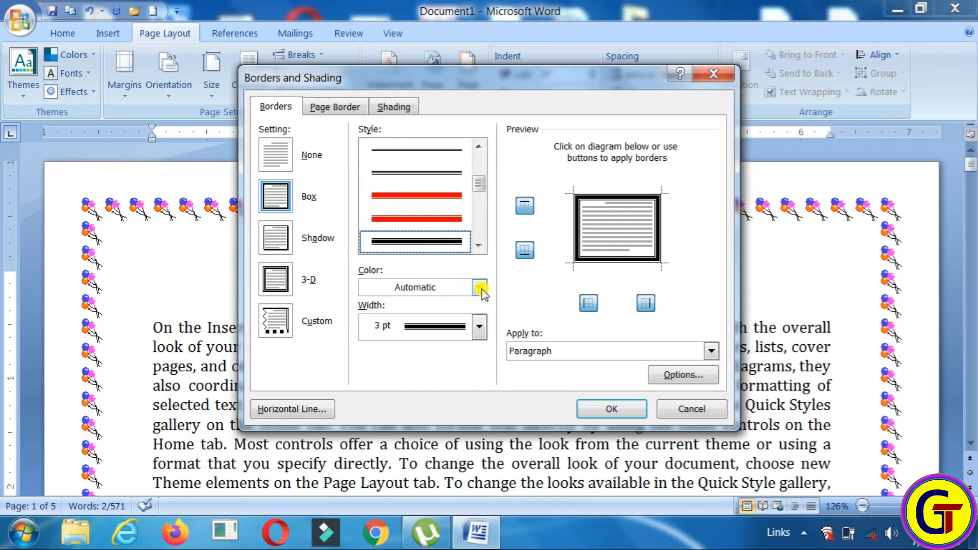
click(480, 288)
click(480, 434)
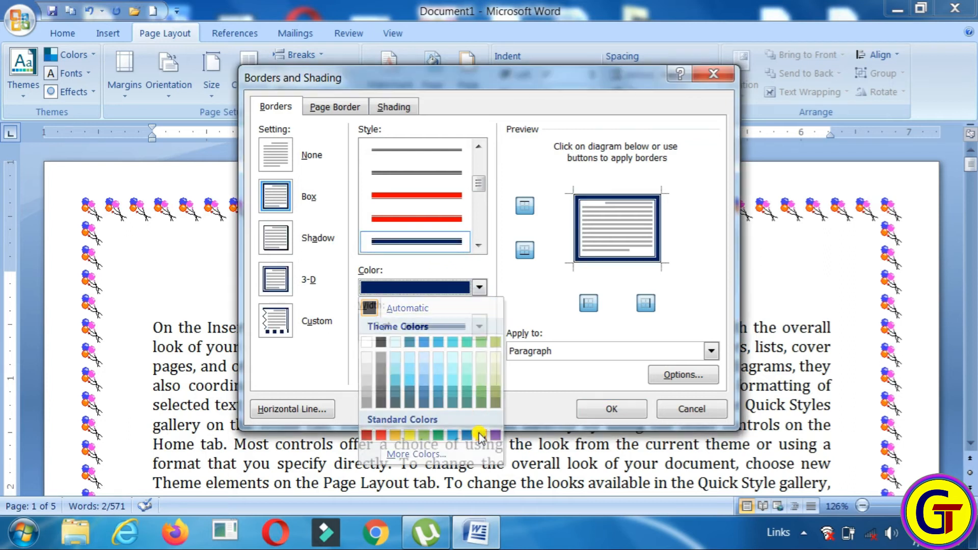
click(588, 408)
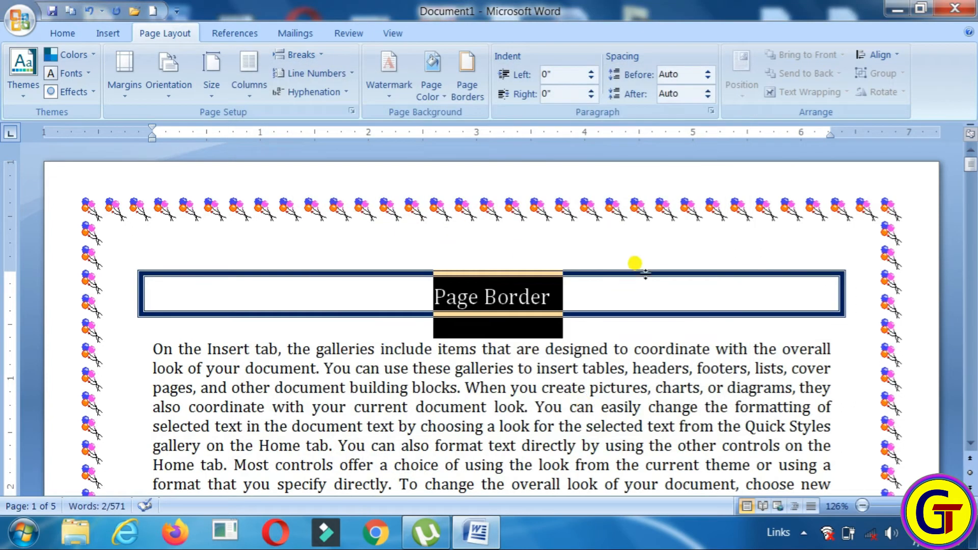
click(660, 286)
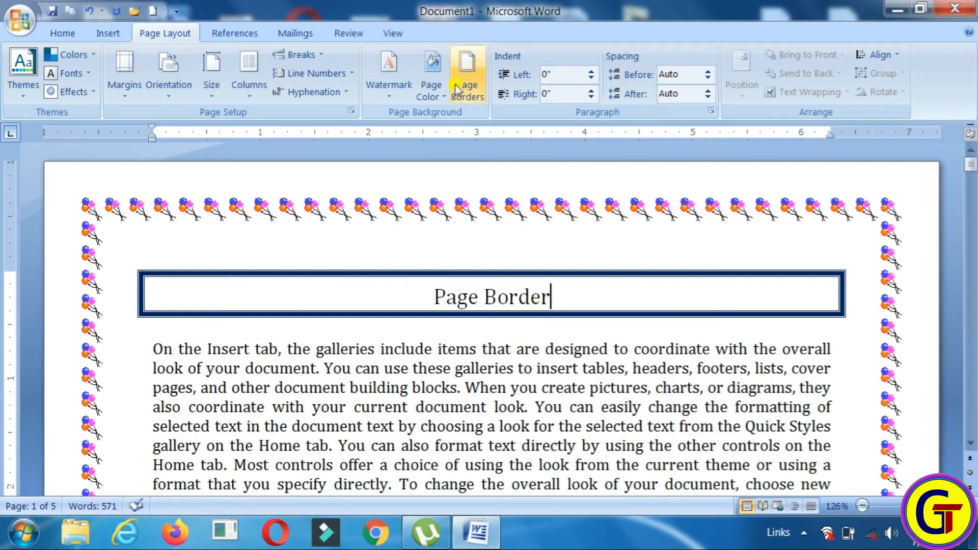
Shade the "Page Border" title paragraph with a light olive green theme color fill
click(471, 92)
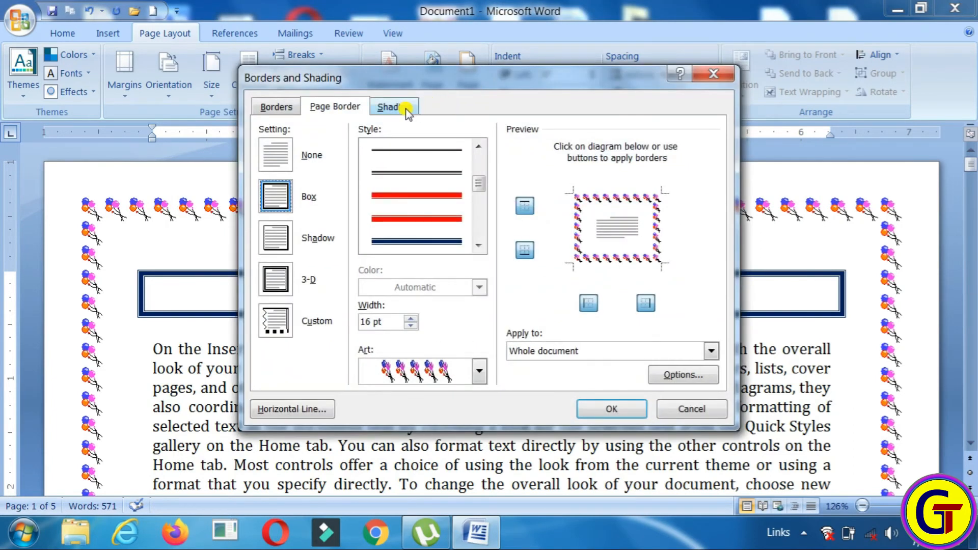
click(402, 108)
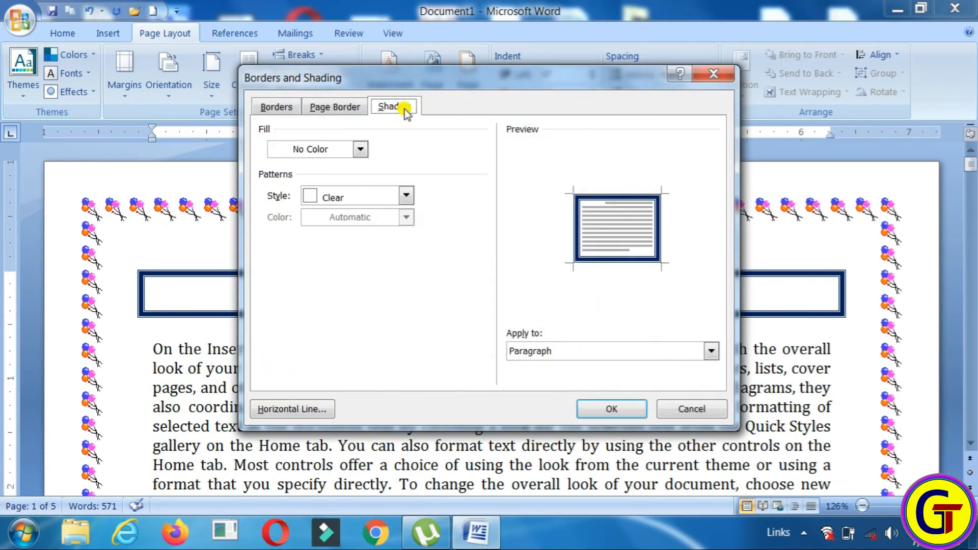
click(361, 149)
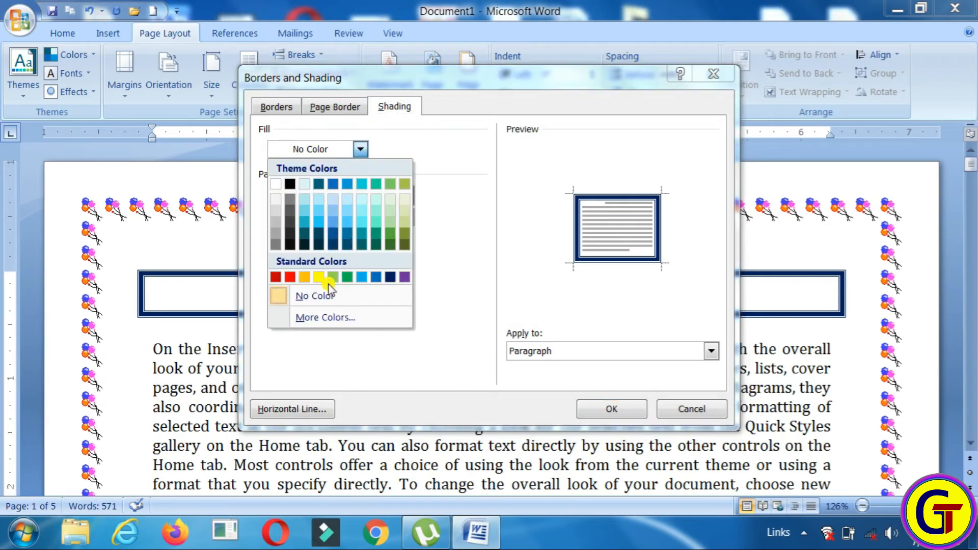
click(404, 211)
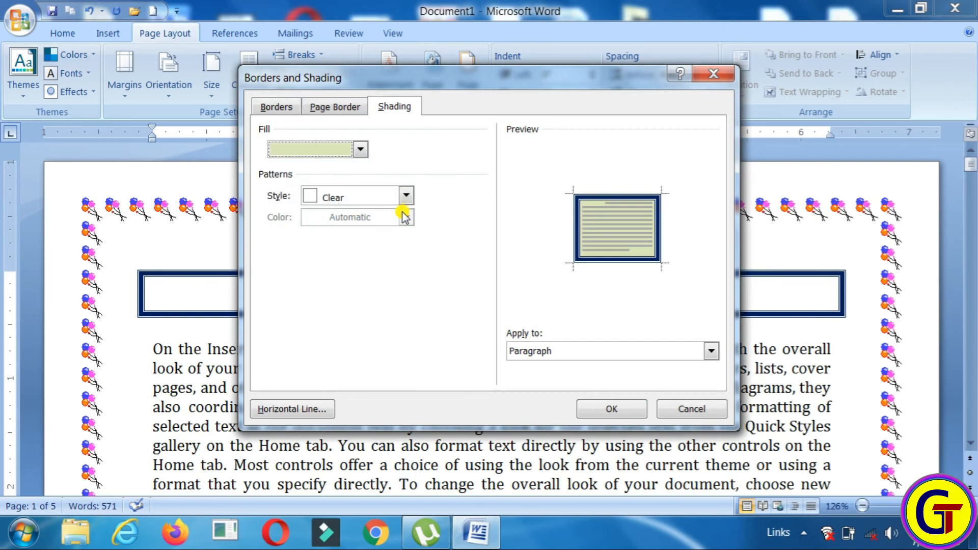
click(595, 408)
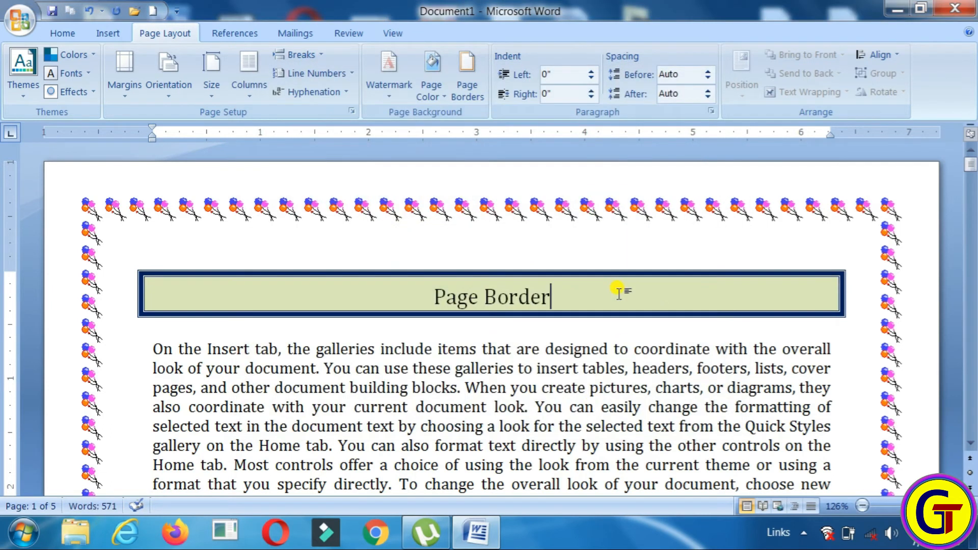
Add a yellow Dk Grid pattern to the shading of the "Page Border" title paragraph
click(472, 83)
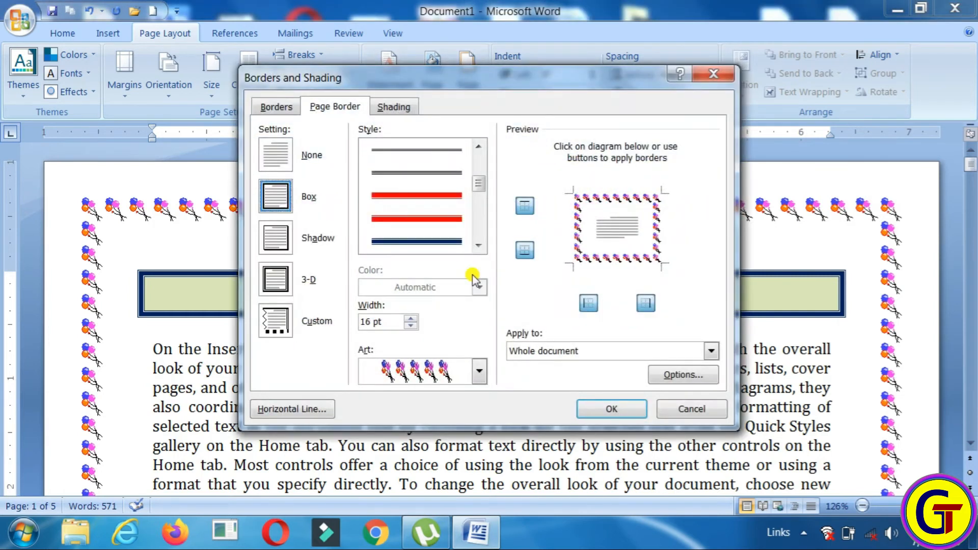
click(402, 104)
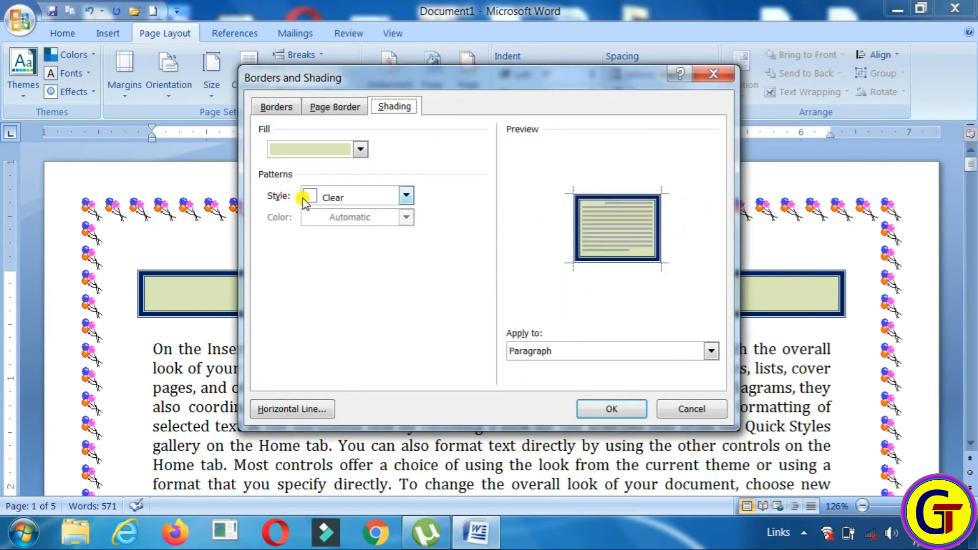
click(409, 198)
drag(406, 221, 407, 297)
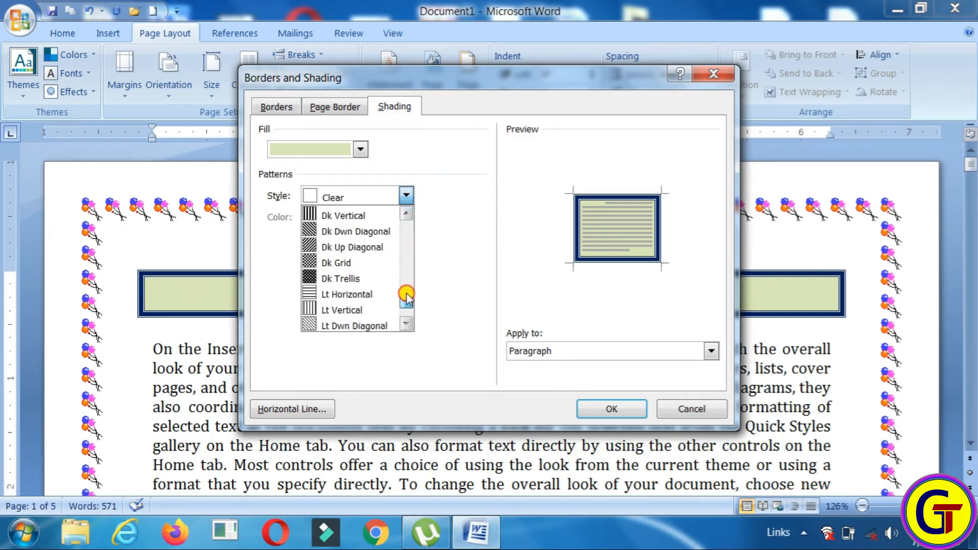
click(303, 259)
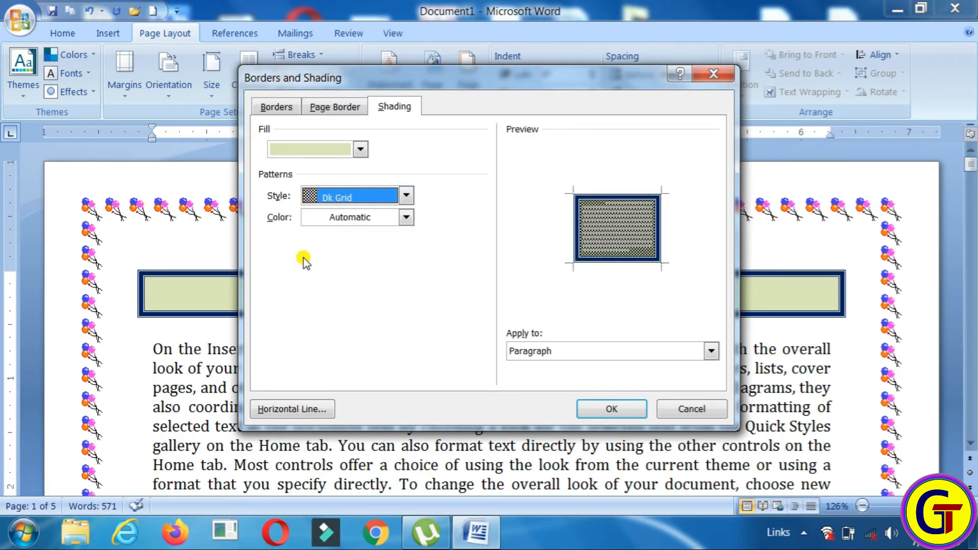
click(407, 217)
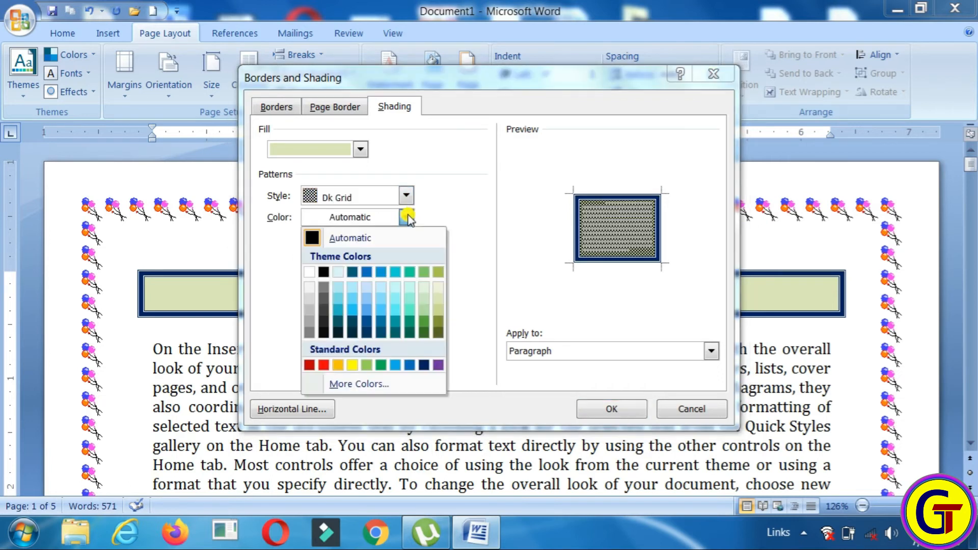
click(350, 367)
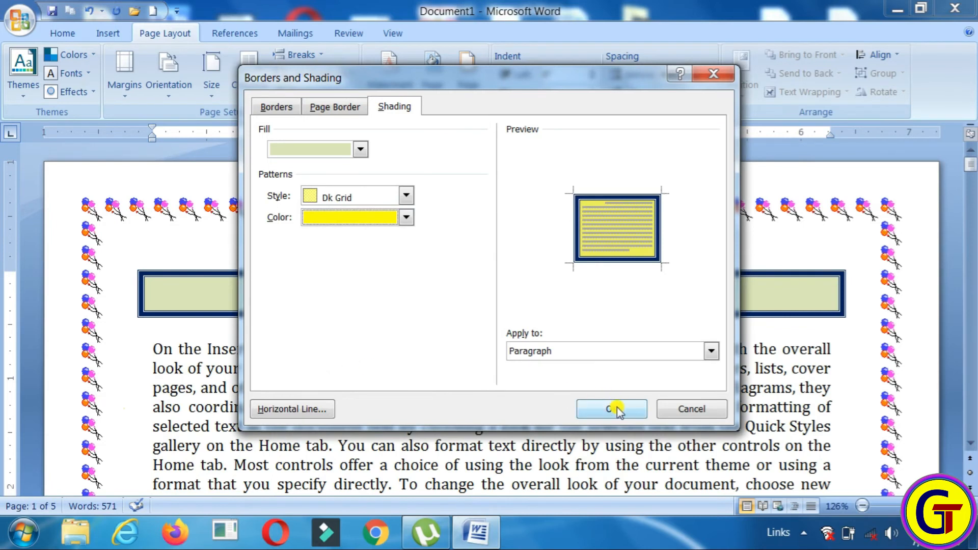
click(614, 408)
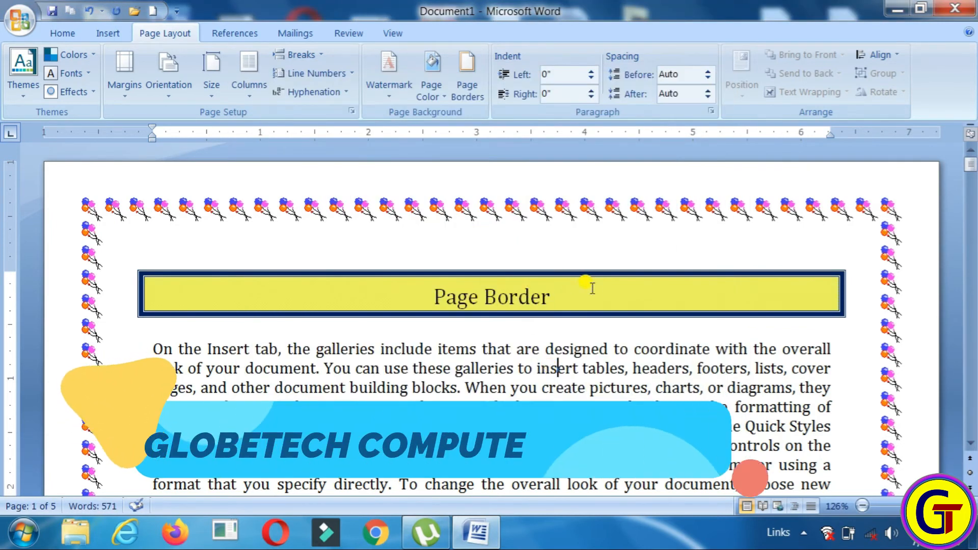
click(595, 293)
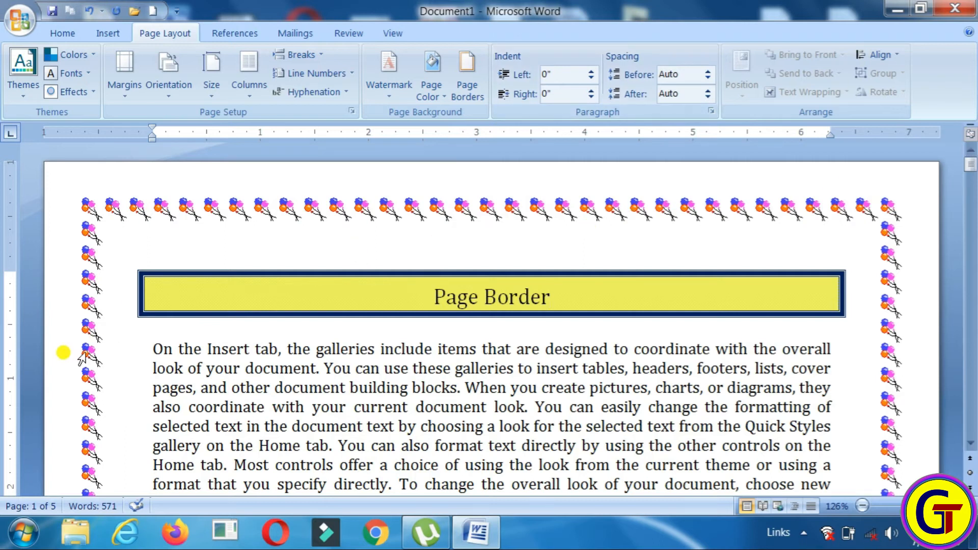
Insert a new line above the first body paragraph with the heading "Paragraph"
click(154, 348)
key(Return)
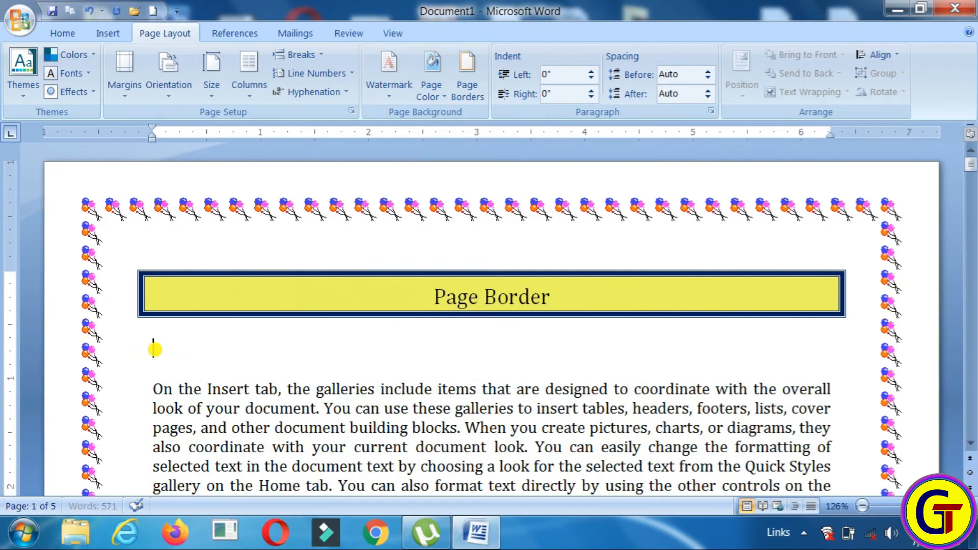
text(Paragra)
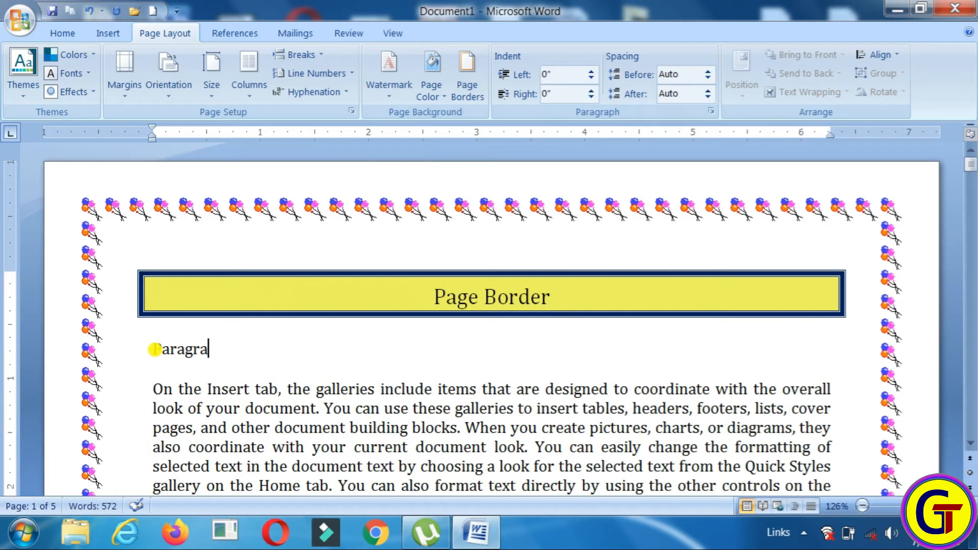
text(ph)
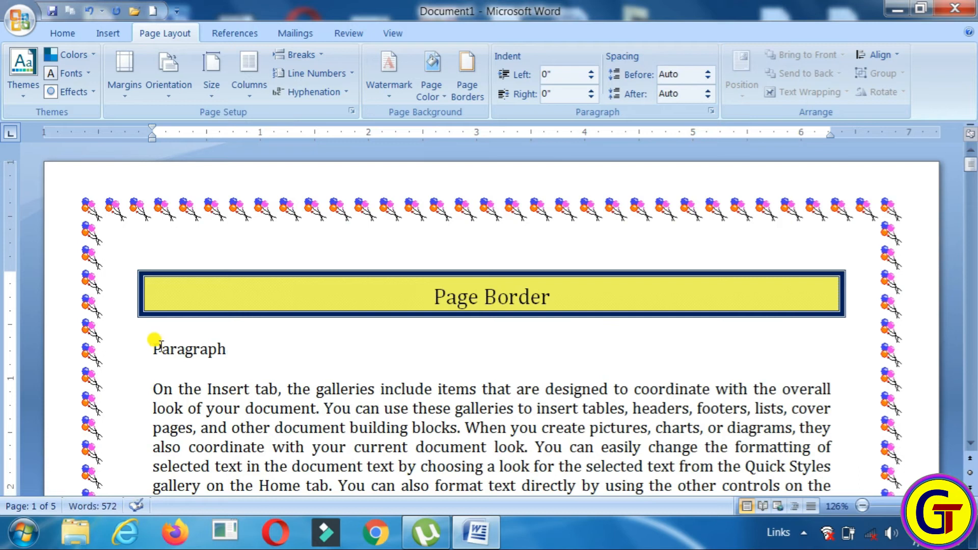
Enlarge the "Paragraph" heading by two font sizes and make it bold, italic and underlined
drag(145, 349, 228, 351)
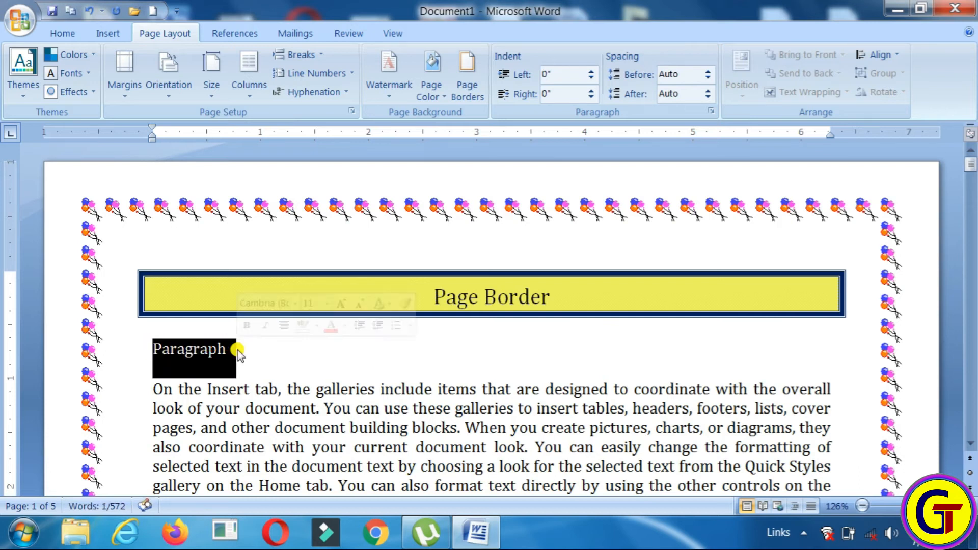
key(ctrl+shift+period)
key(ctrl+shift+period)
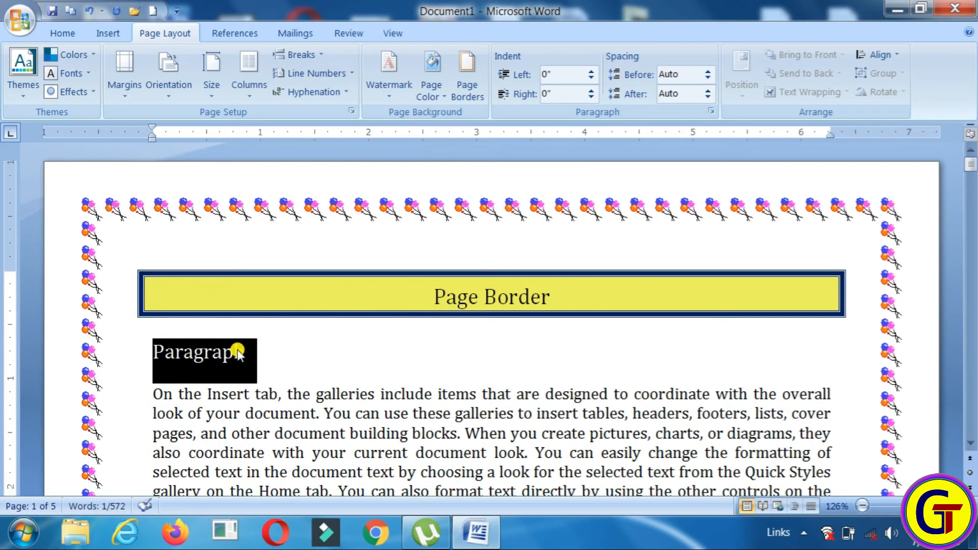
key(ctrl+b)
key(ctrl+i)
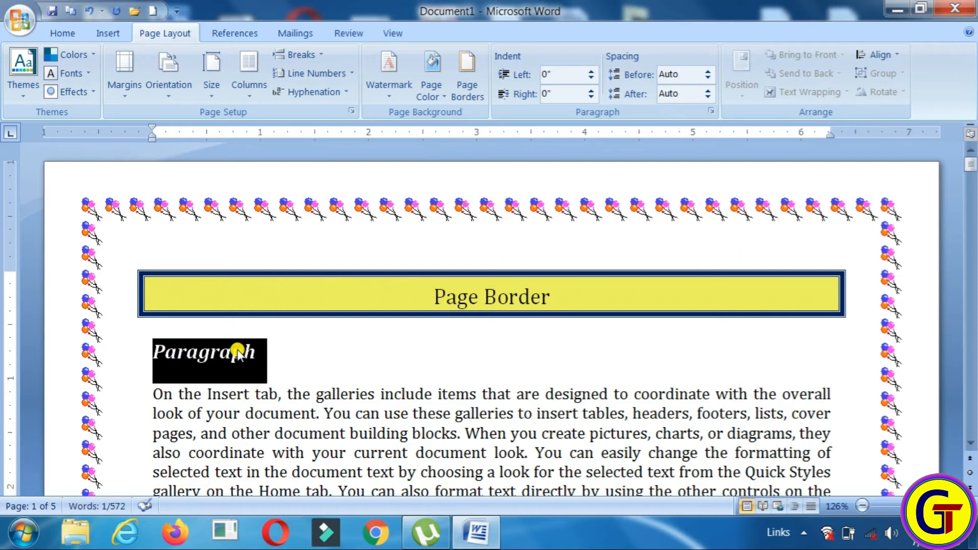
key(ctrl+u)
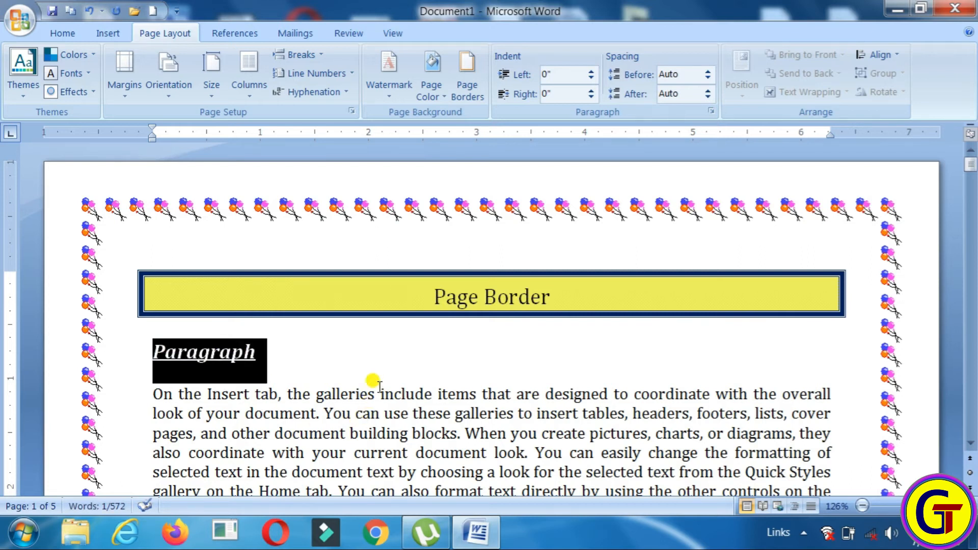
click(380, 390)
Increase the left indent of the first body paragraph under the "Paragraph" heading to 1"
click(154, 392)
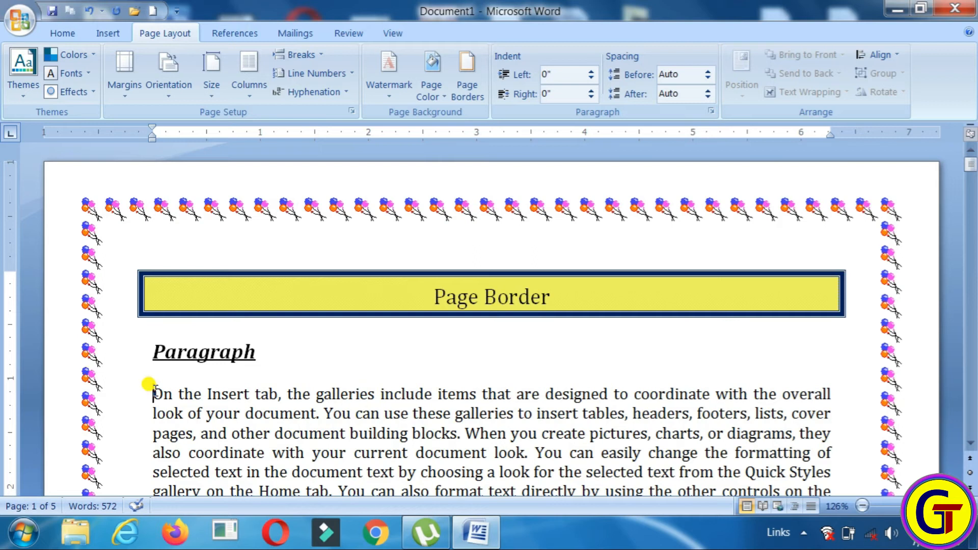
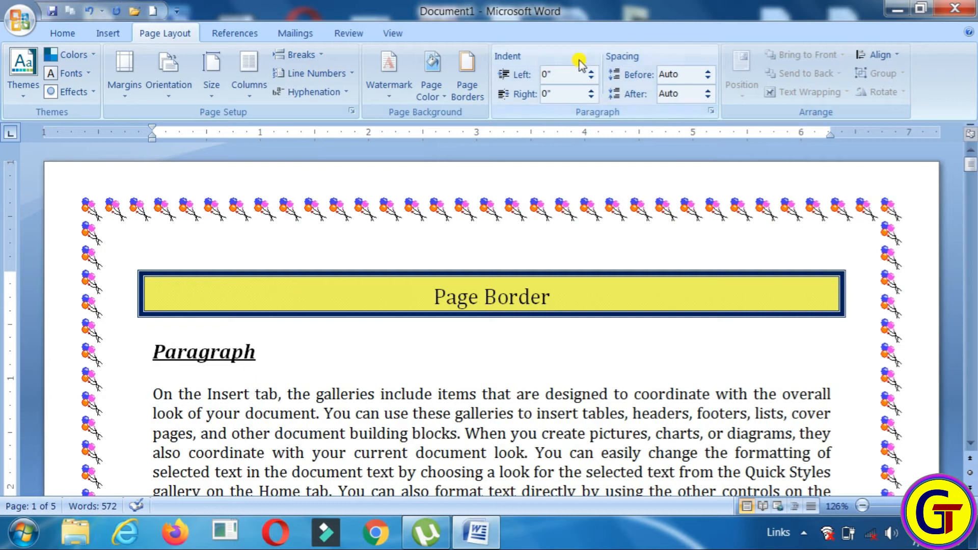
click(590, 71)
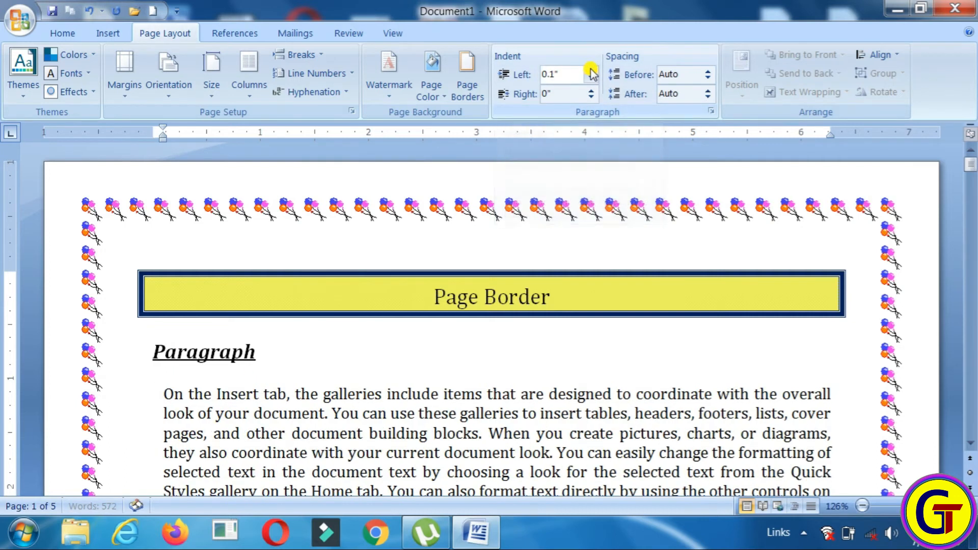
click(591, 71)
click(591, 71)
click(591, 71)
click(591, 70)
click(591, 71)
click(591, 70)
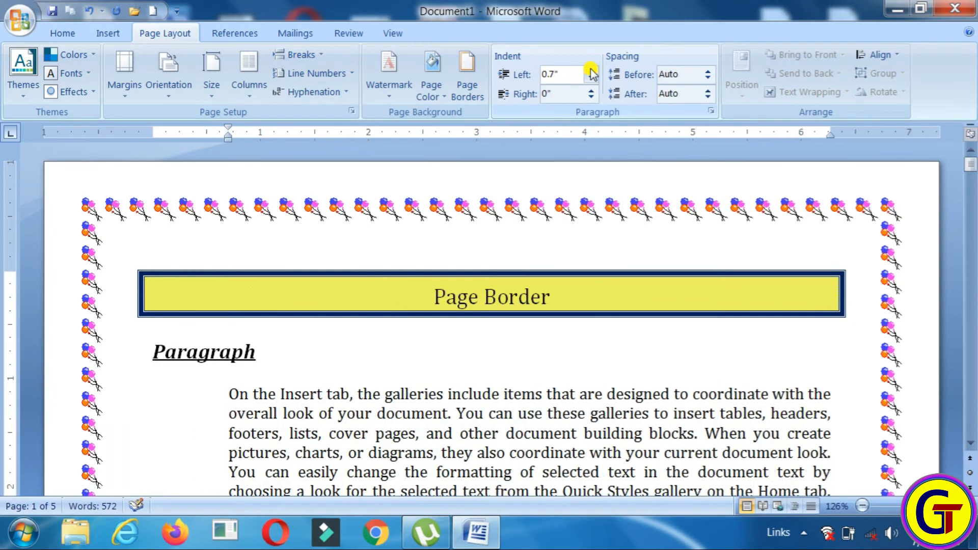
click(591, 71)
click(591, 71)
click(591, 71)
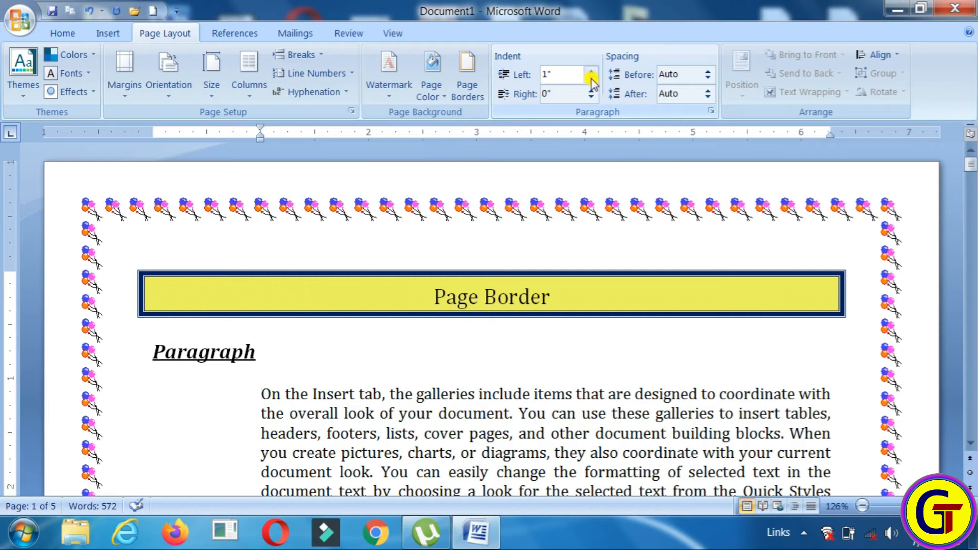
Reduce the left indent of the first body paragraph to 0.5"
click(591, 81)
click(591, 81)
click(591, 80)
click(590, 81)
click(591, 80)
click(591, 80)
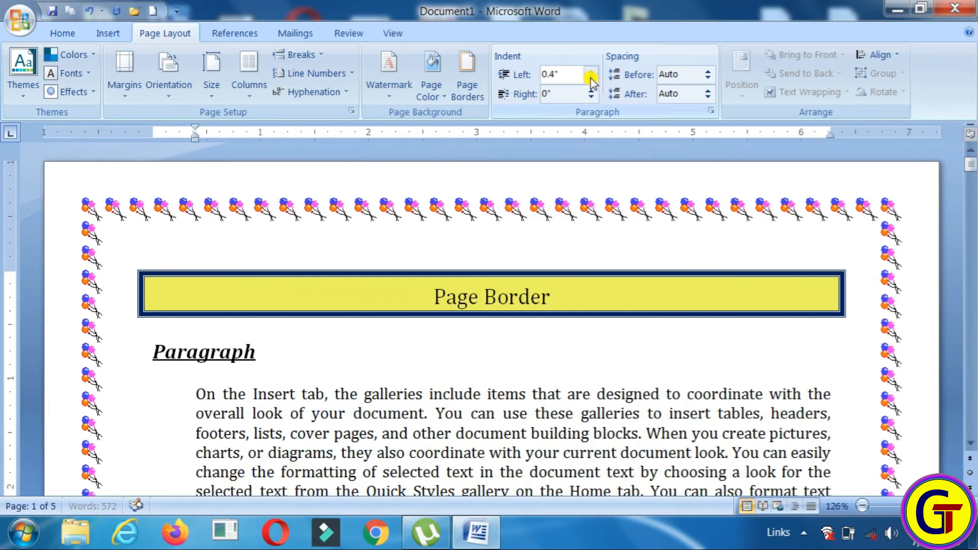
click(591, 81)
click(591, 80)
click(590, 71)
click(591, 72)
click(591, 72)
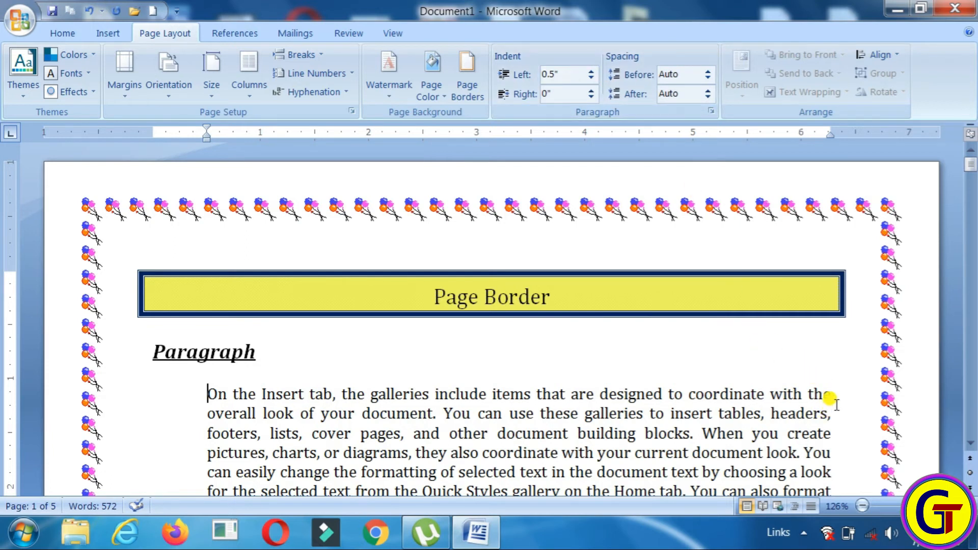
Increase the right indent of the first body paragraph to 0.6"
click(592, 90)
click(593, 90)
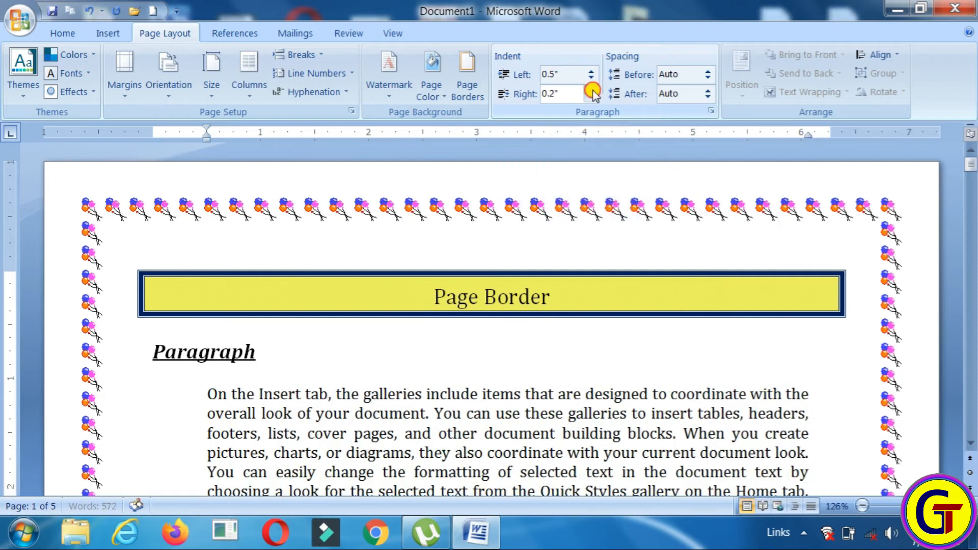
click(593, 90)
click(593, 91)
click(592, 90)
click(592, 90)
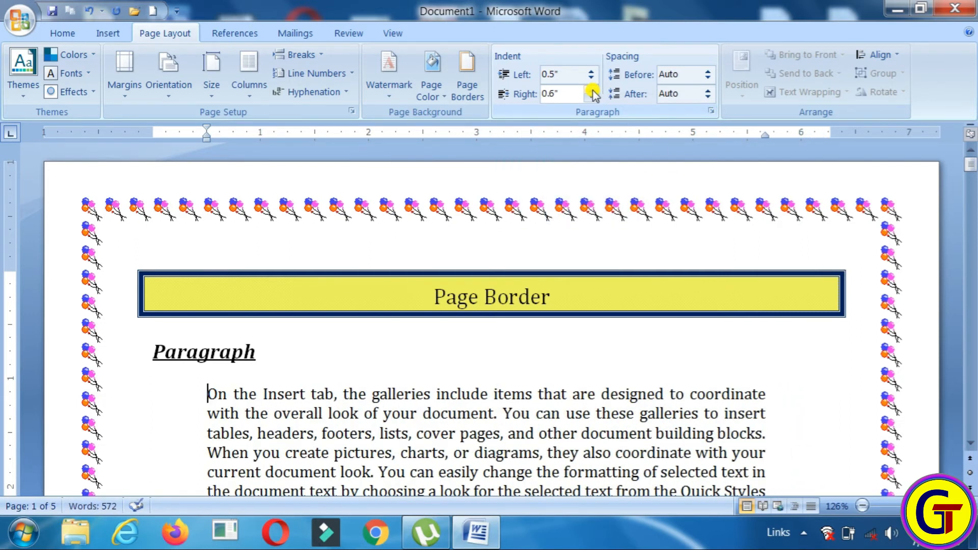
Bring the right indent of the first body paragraph back to 0"
click(591, 96)
click(591, 97)
click(591, 96)
click(591, 97)
click(591, 97)
click(591, 96)
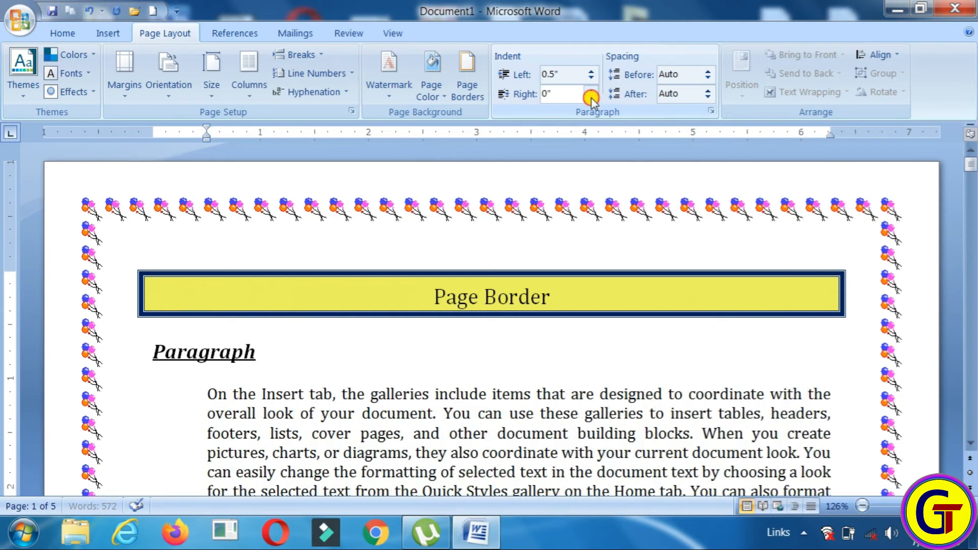
click(591, 96)
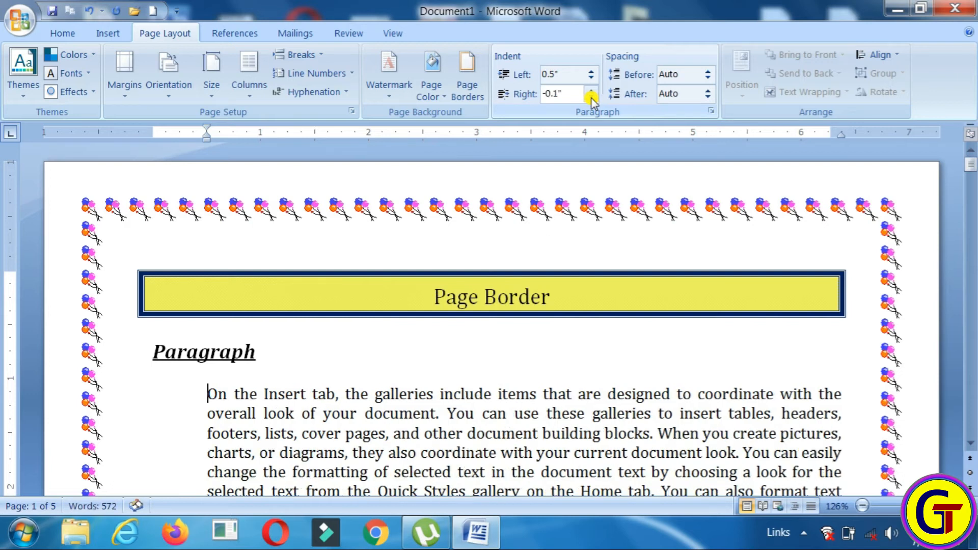
click(591, 90)
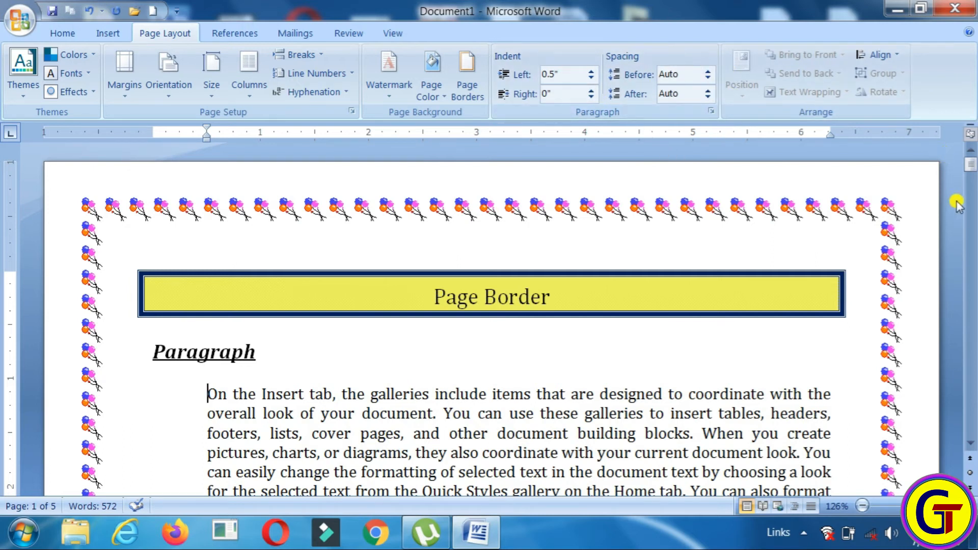
Examine the whole left-indented first body paragraph below the "Paragraph" heading
click(970, 443)
click(970, 442)
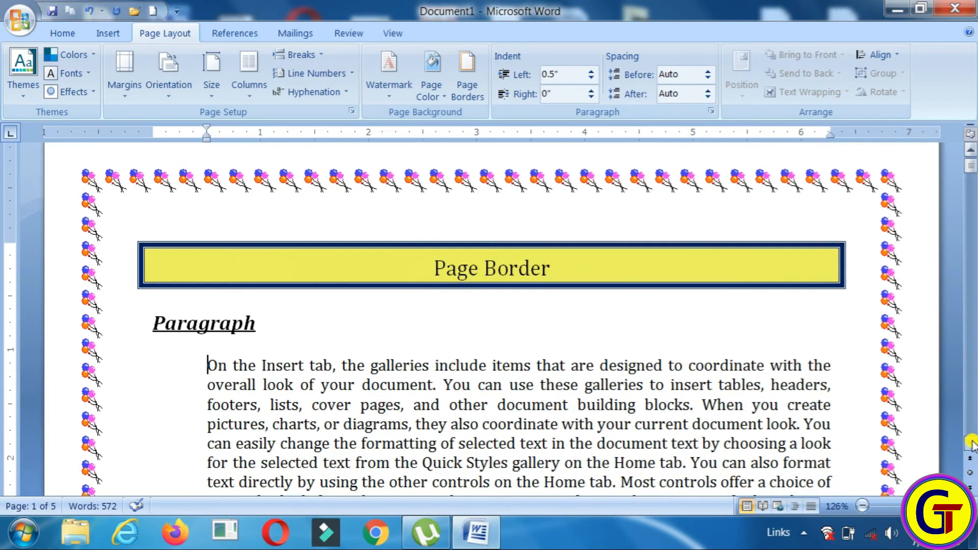
click(970, 442)
click(971, 442)
click(970, 443)
click(971, 443)
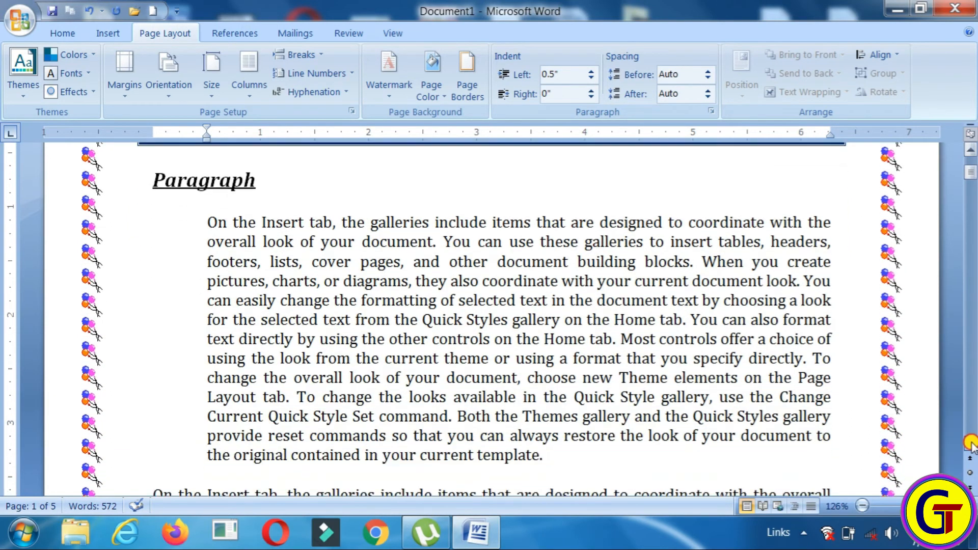
click(209, 200)
drag(209, 201, 586, 443)
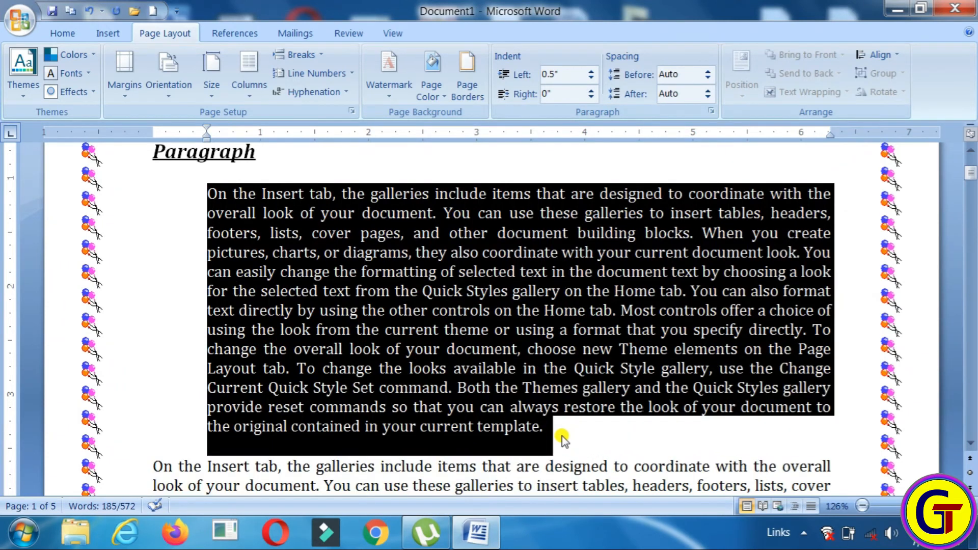
click(561, 430)
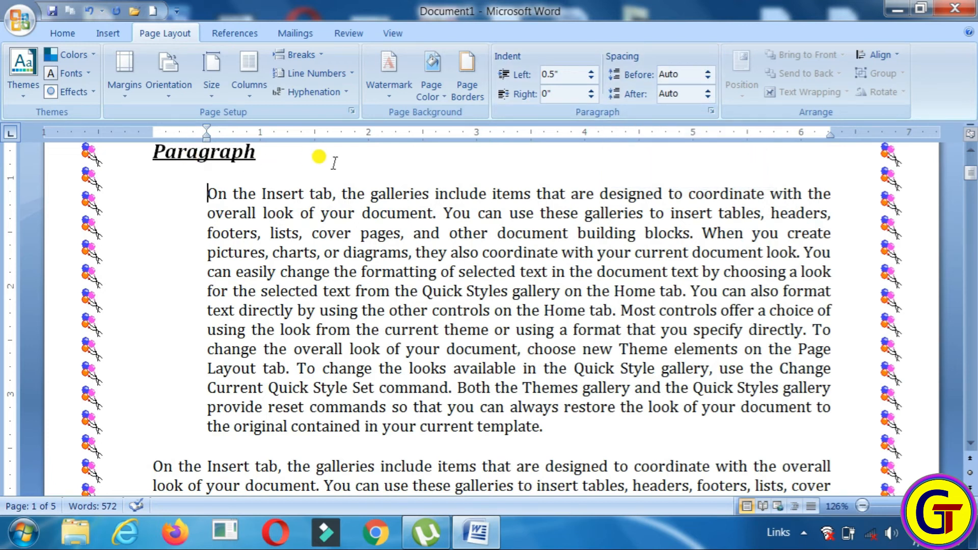
Increase the spacing before the first body paragraph to 60 pt
click(708, 71)
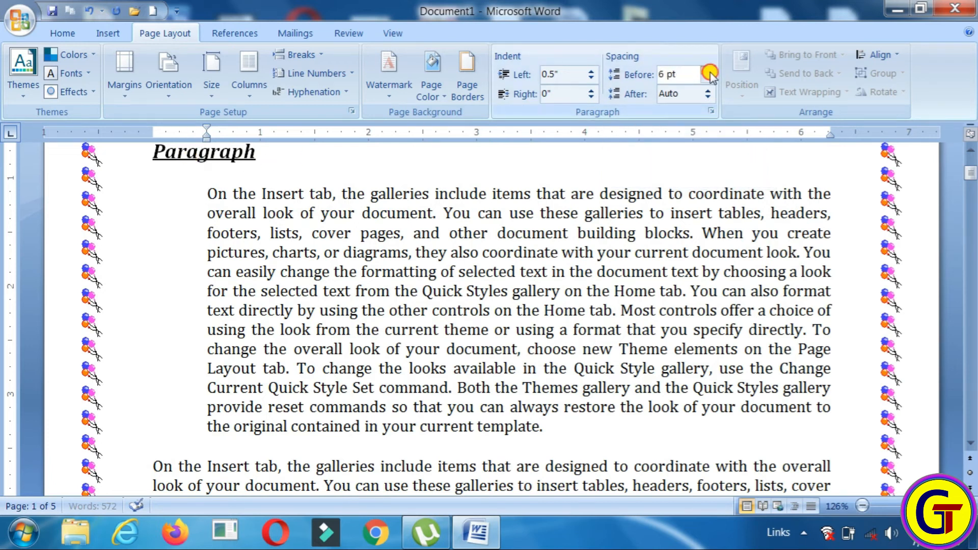
click(709, 72)
click(709, 71)
click(709, 72)
click(709, 72)
click(709, 72)
click(708, 72)
click(710, 72)
click(710, 72)
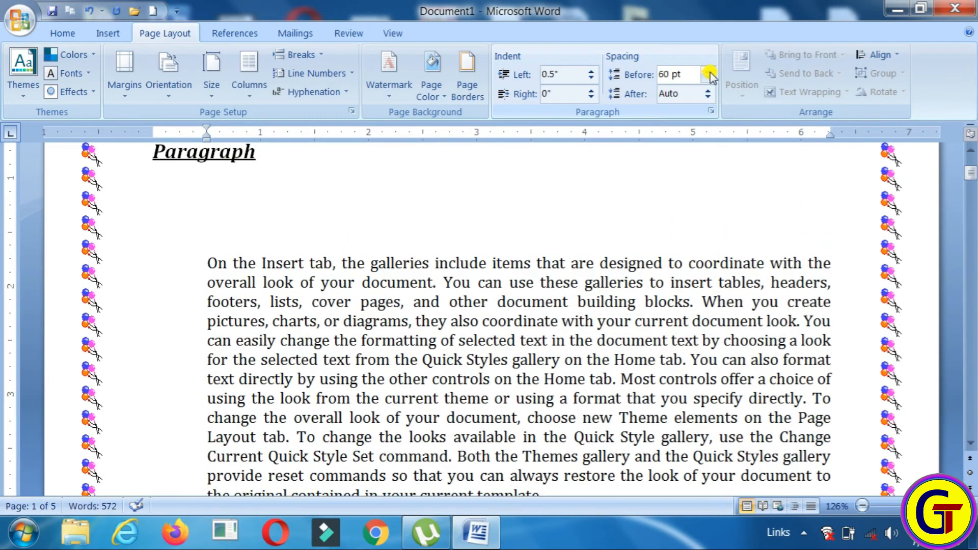
Reduce the spacing before the first body paragraph to 12 pt
click(708, 79)
click(708, 80)
click(708, 79)
click(708, 80)
click(708, 80)
click(708, 79)
click(707, 79)
click(708, 80)
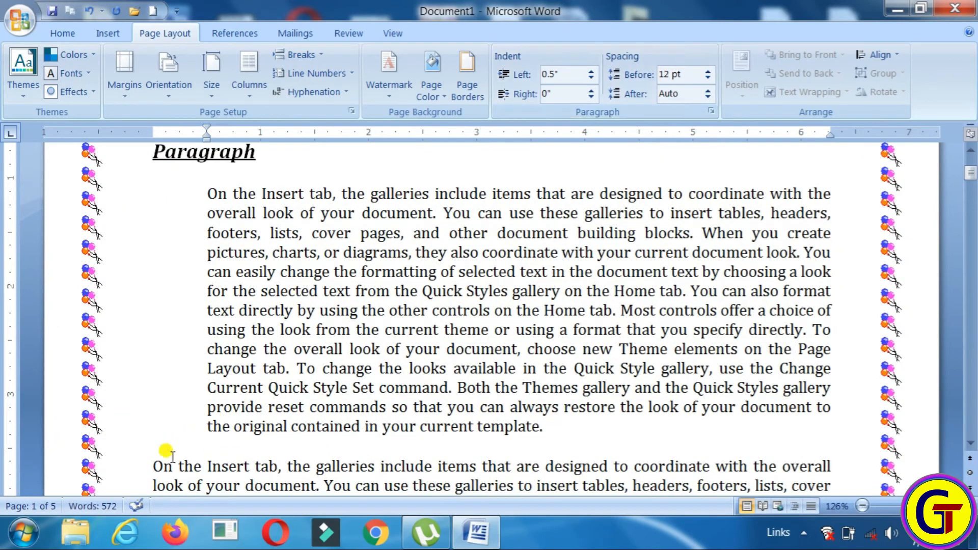
Increase the spacing after the second body paragraph to 30 pt
click(149, 460)
drag(149, 461, 310, 463)
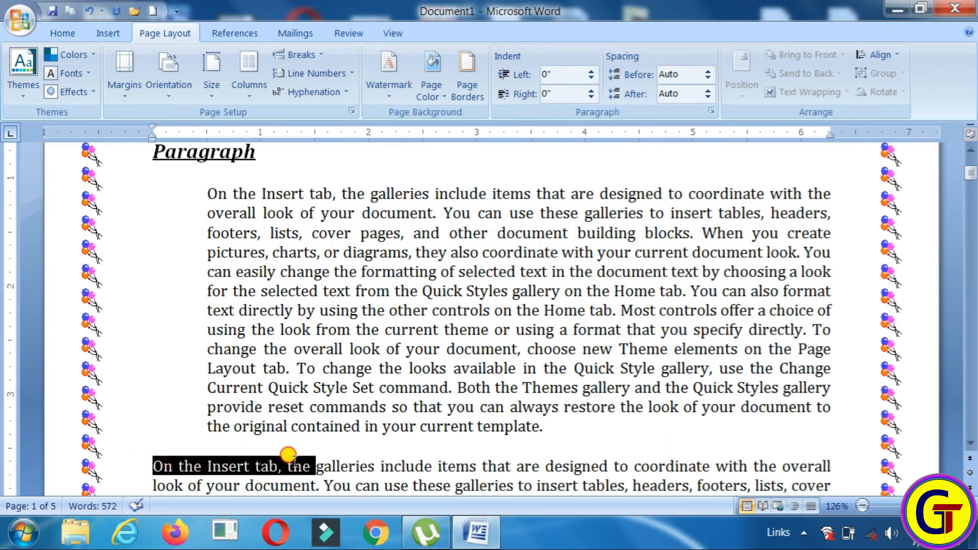
click(152, 471)
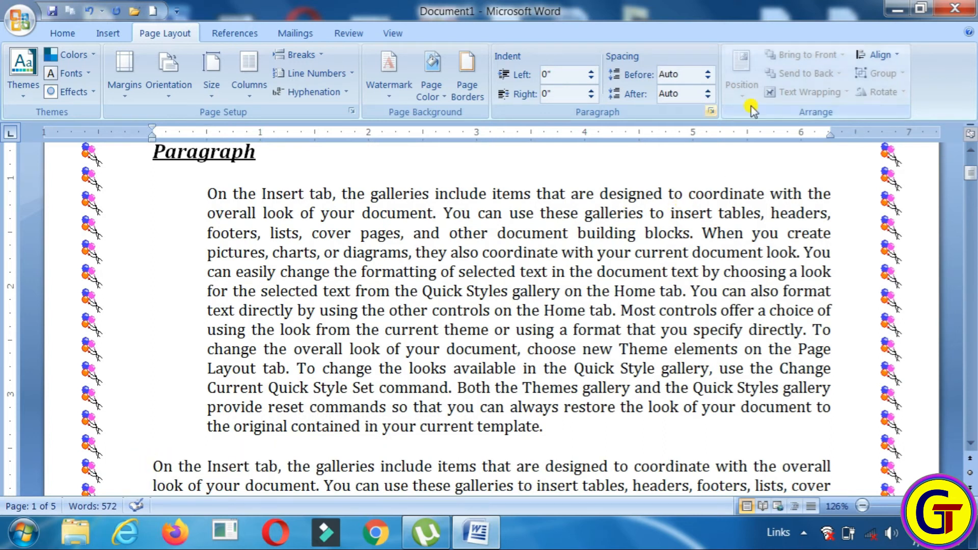
click(707, 90)
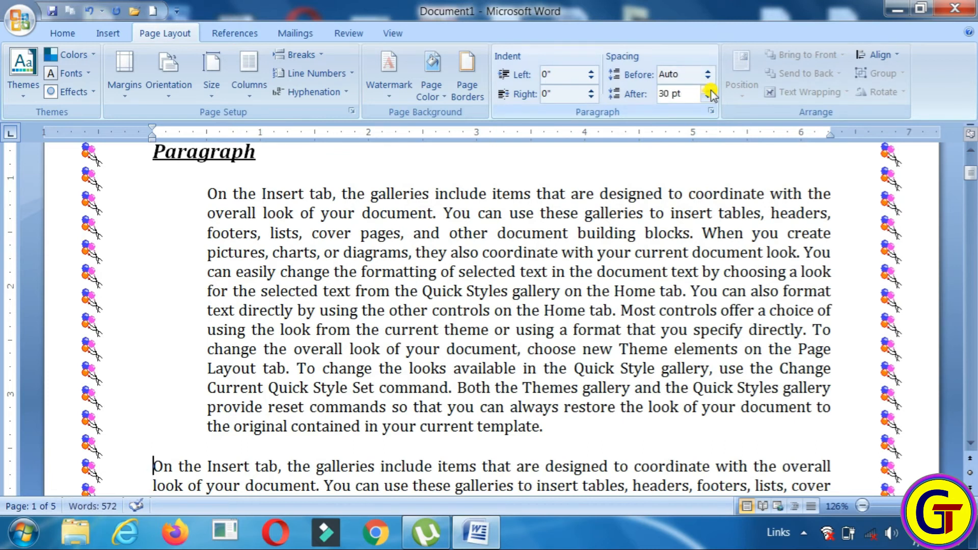
click(708, 90)
Increase the spacing after the first body paragraph to 60 pt
click(555, 434)
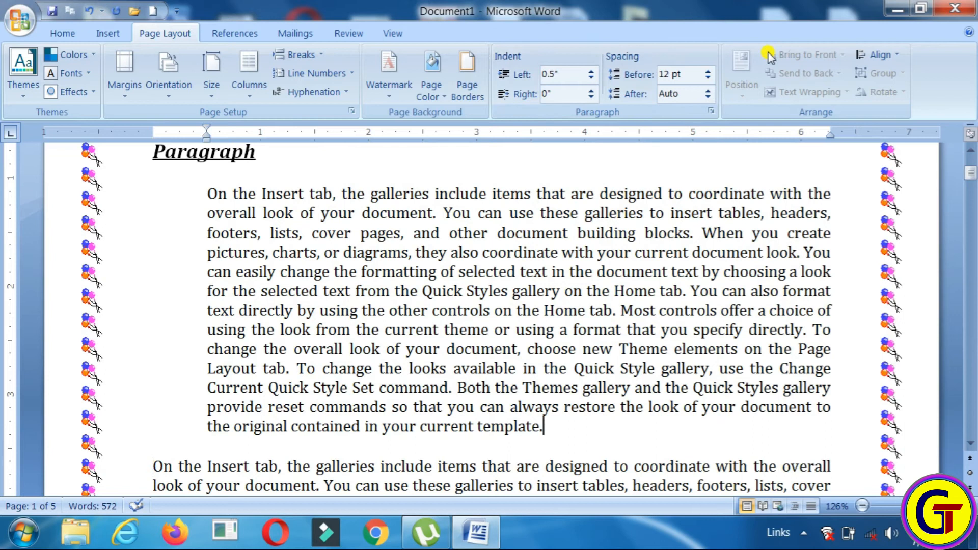
click(708, 95)
click(707, 90)
click(708, 90)
click(707, 90)
click(707, 90)
drag(971, 174, 971, 178)
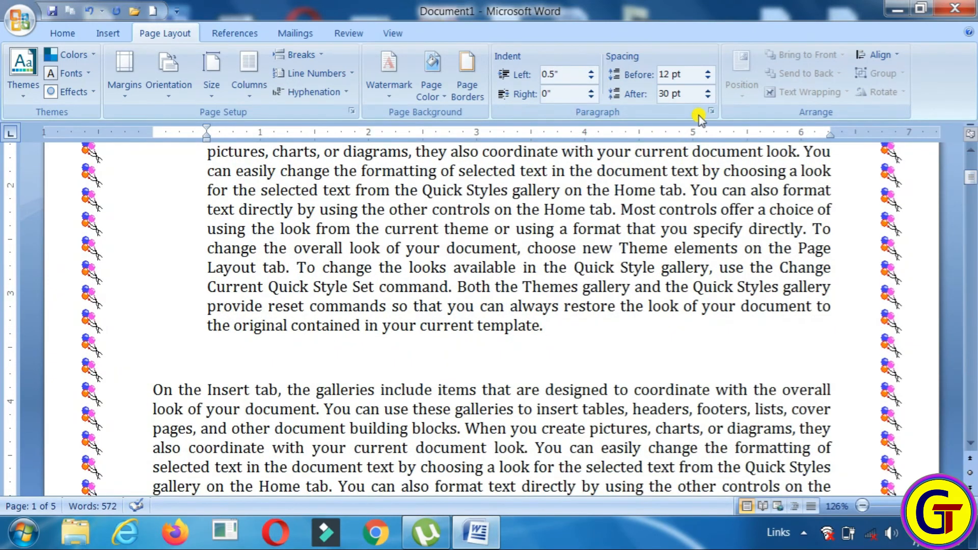
click(707, 90)
click(707, 90)
click(707, 90)
click(707, 90)
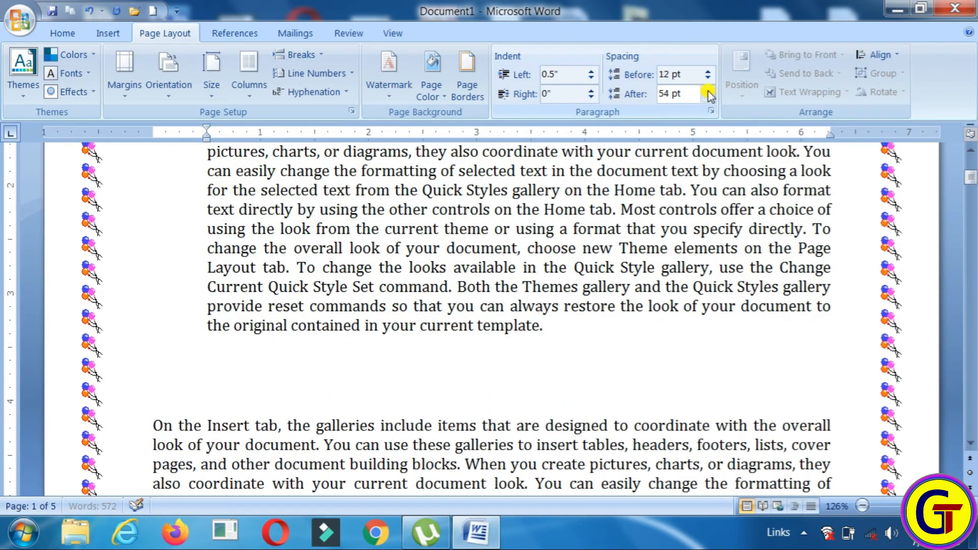
click(708, 90)
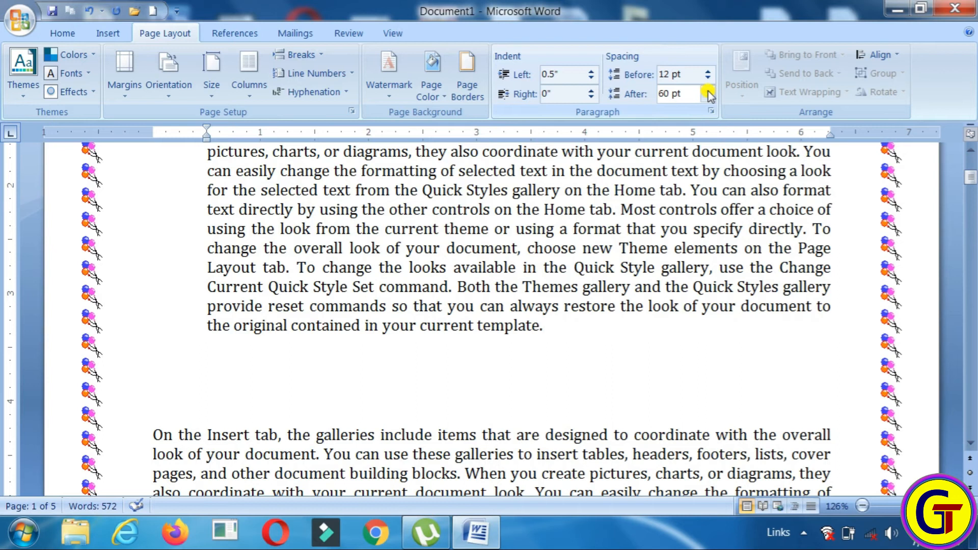
Reduce the spacing after the first body paragraph to 12 pt
click(707, 98)
click(707, 98)
click(707, 98)
click(707, 98)
click(707, 98)
click(707, 98)
click(707, 97)
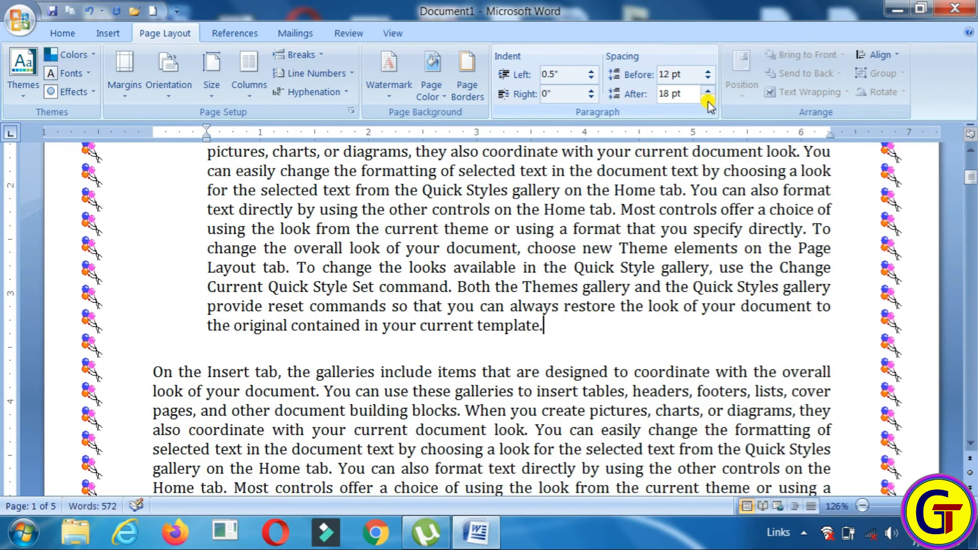
click(708, 97)
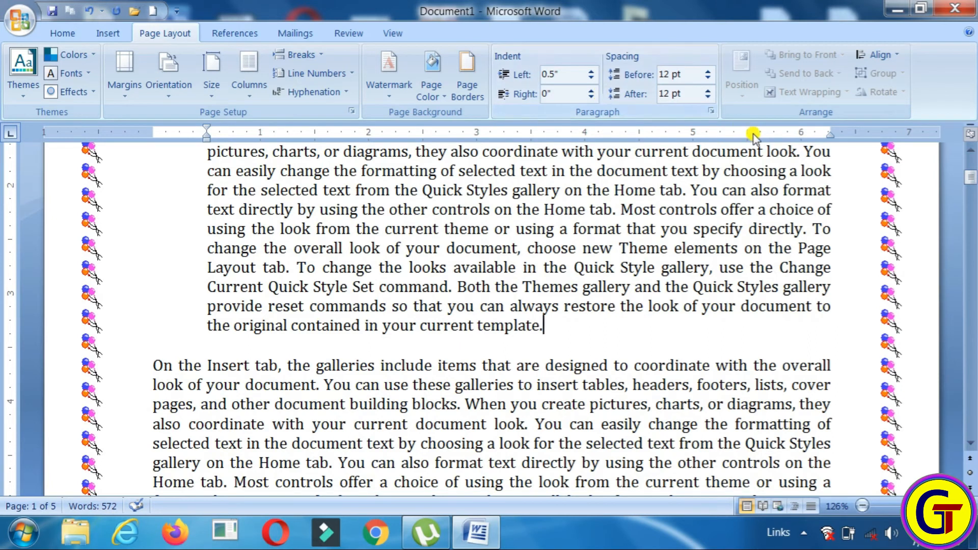
Set the right indent of the first body paragraph to 0.5" in the Paragraph dialog and apply it
mouse_move(971, 166)
mouse_down()
mouse_move(972, 157)
mouse_move(971, 168)
mouse_up()
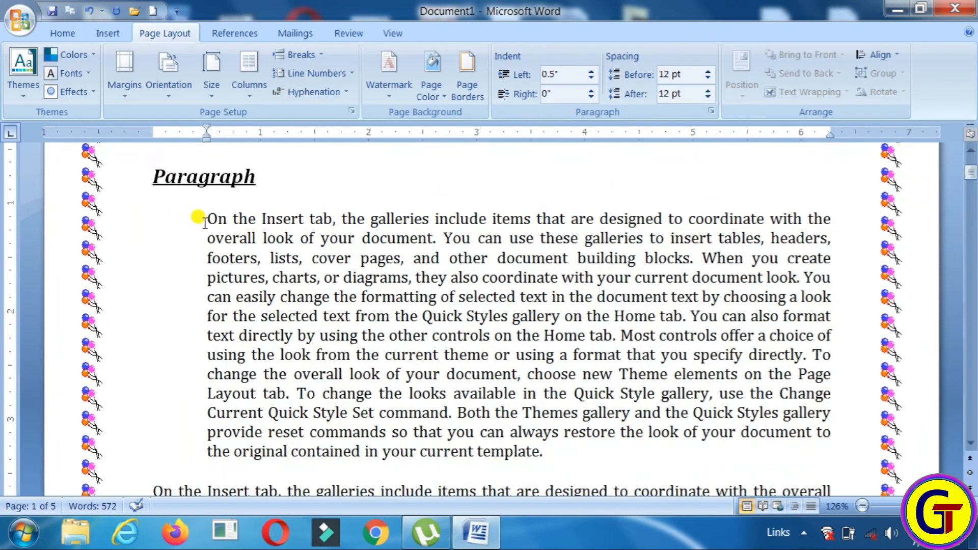
drag(204, 222, 530, 438)
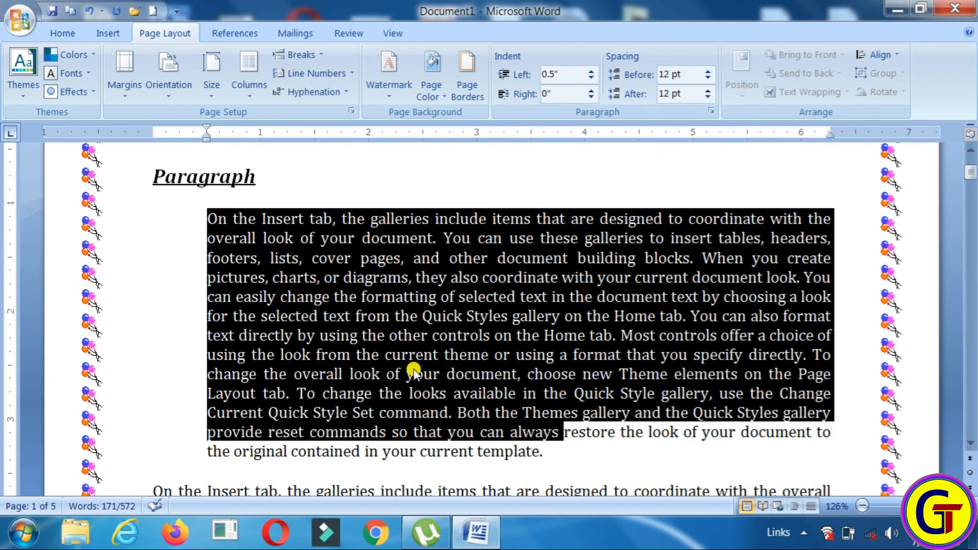
click(563, 445)
click(206, 217)
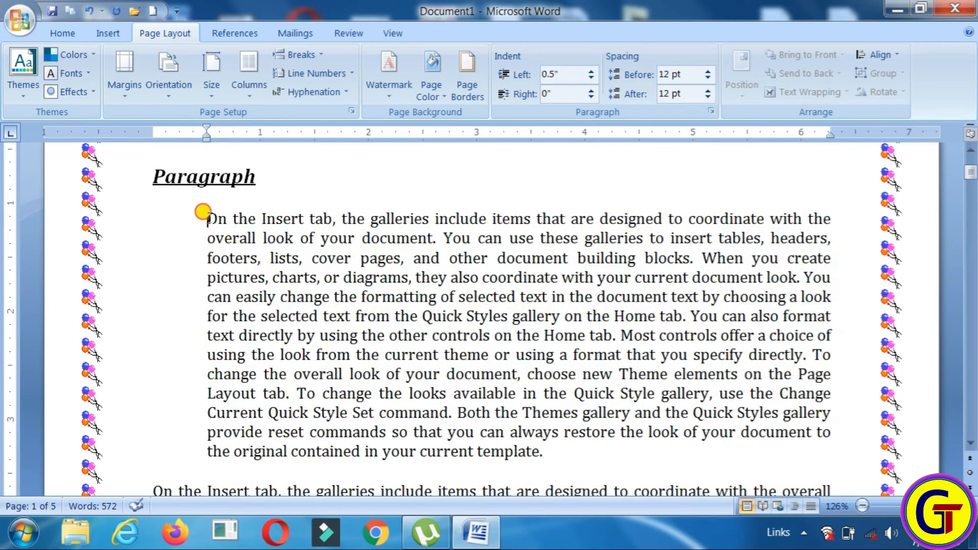
click(712, 110)
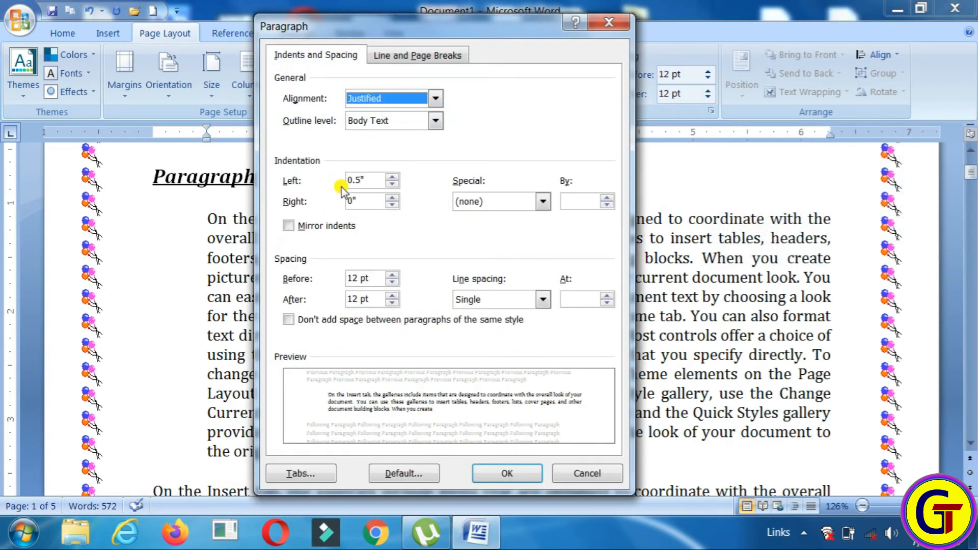
drag(376, 31, 455, 19)
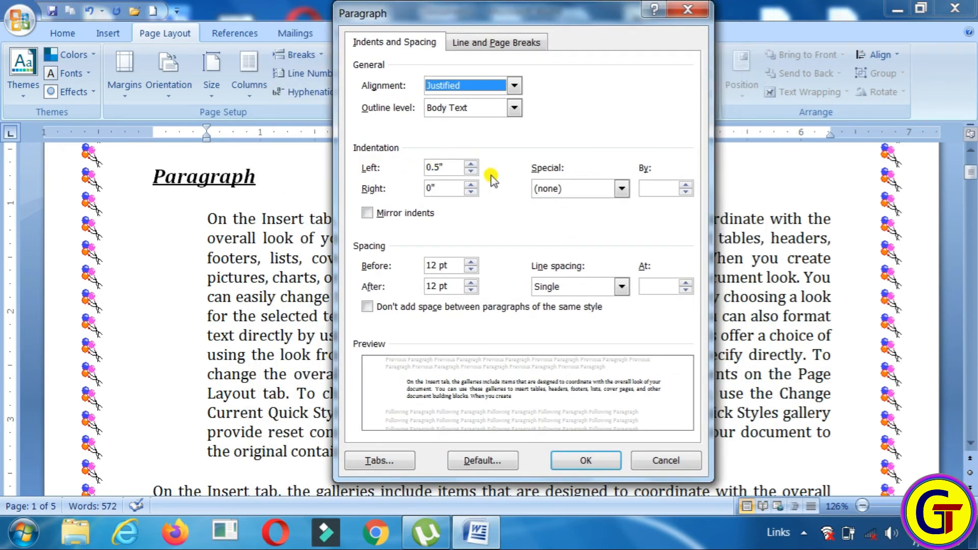
click(470, 185)
click(471, 184)
click(470, 185)
click(471, 185)
click(471, 185)
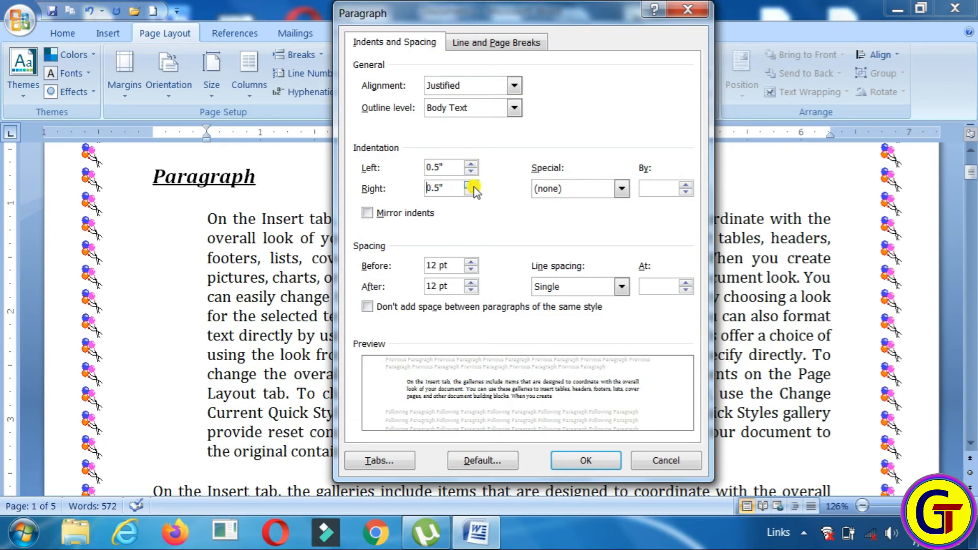
click(594, 461)
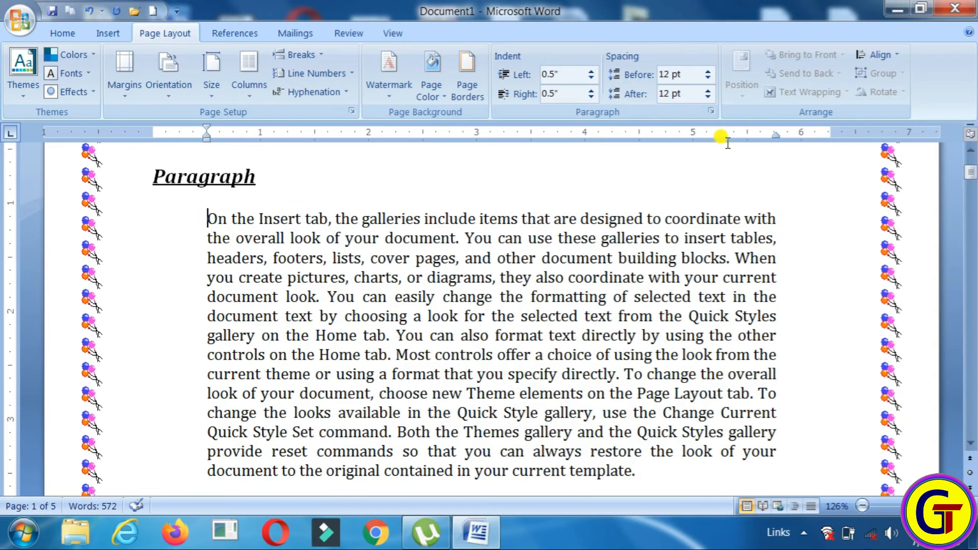
Give the first body paragraph a special First line indent of 0.5" in the Paragraph dialog and apply it
click(713, 111)
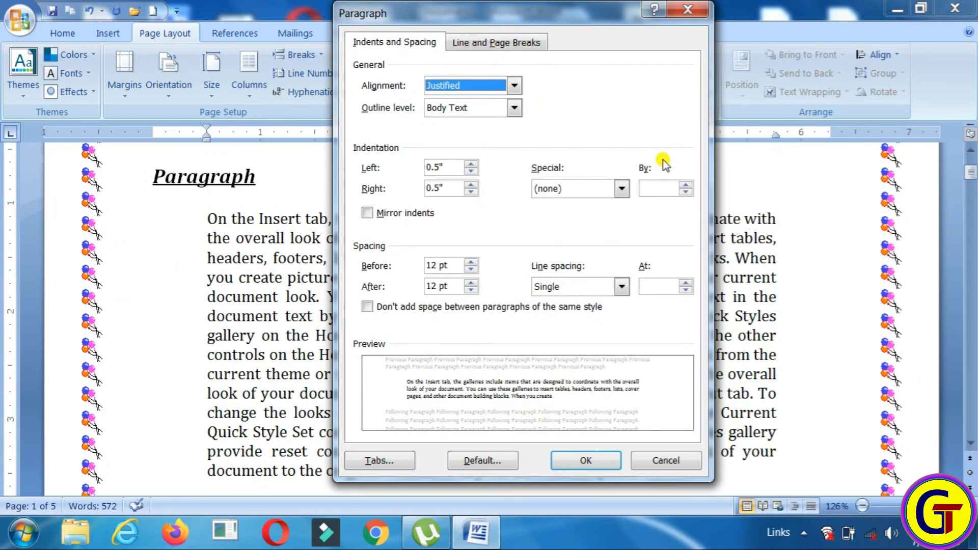
click(623, 189)
click(590, 215)
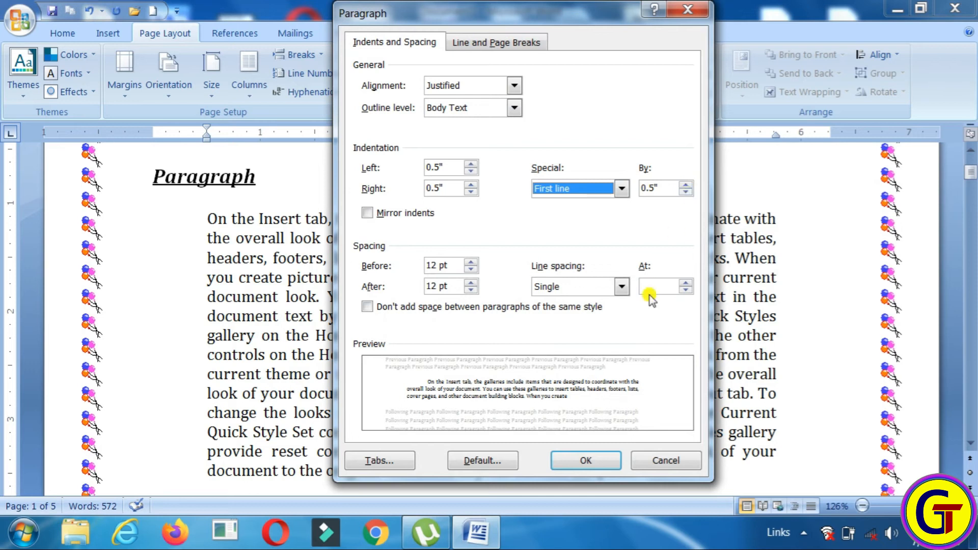
click(587, 460)
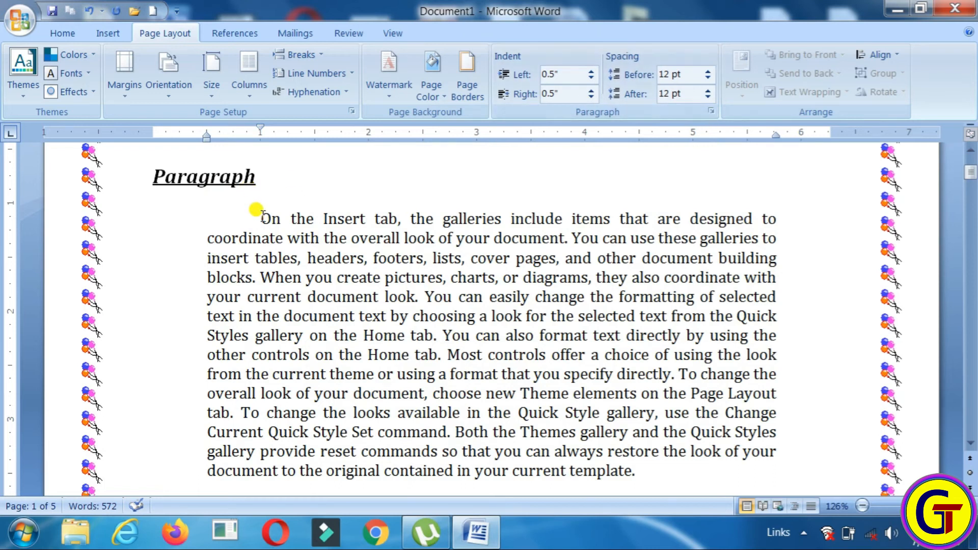
Set the line spacing of the whole first body paragraph to 1.5 lines in the Paragraph dialog
drag(261, 218, 643, 461)
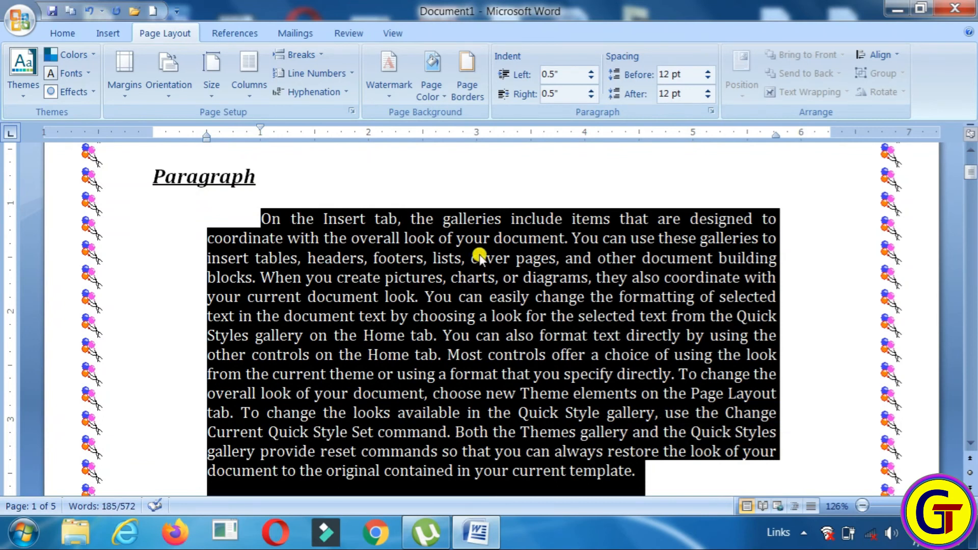
click(711, 111)
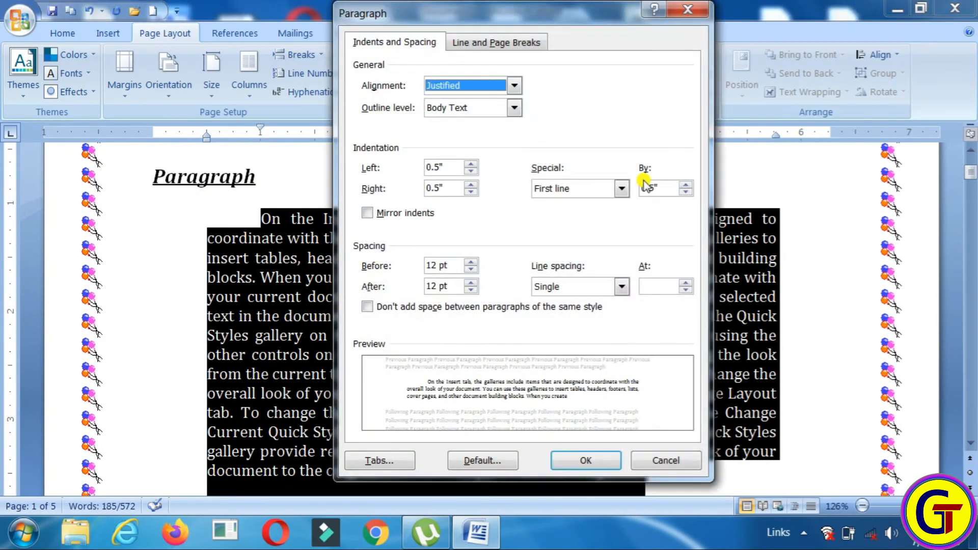
click(622, 287)
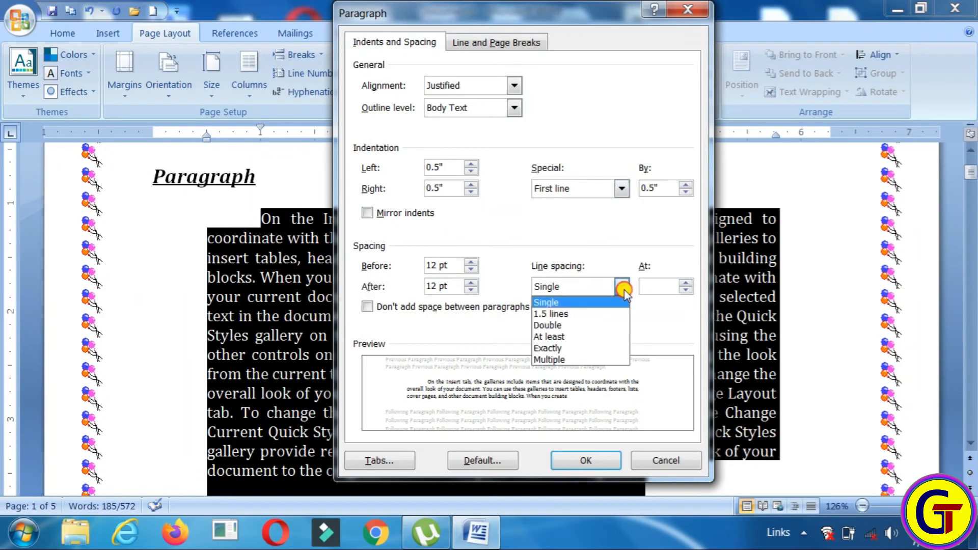
click(588, 314)
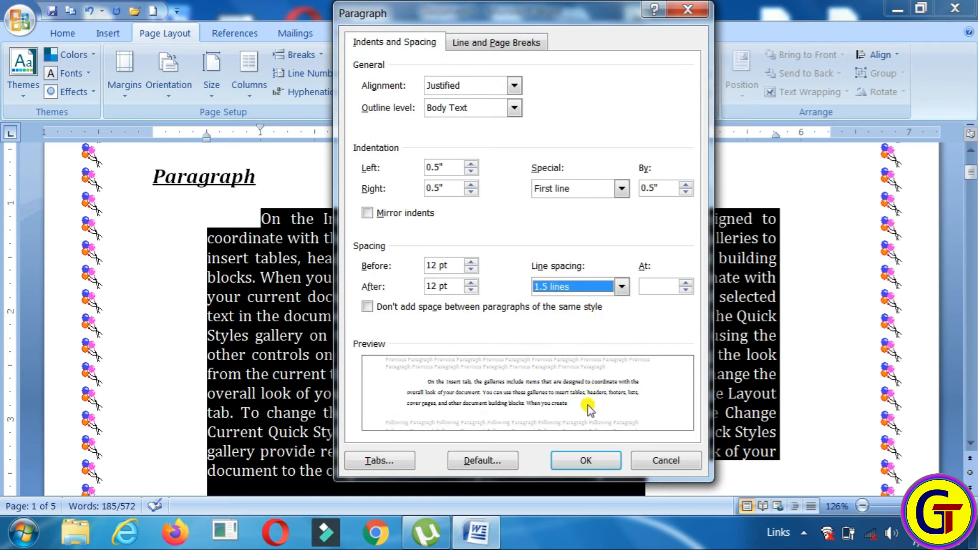
click(588, 460)
click(813, 244)
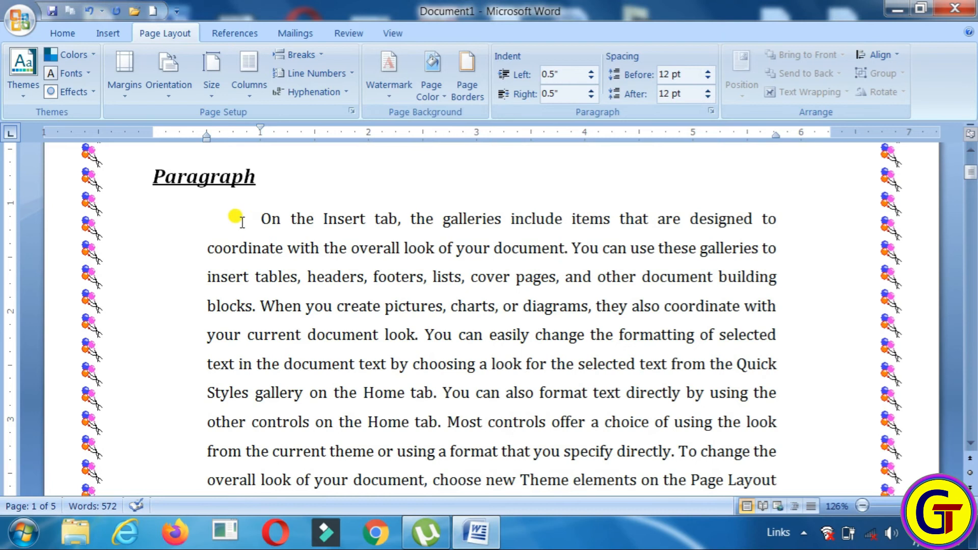
drag(249, 216, 782, 453)
click(792, 375)
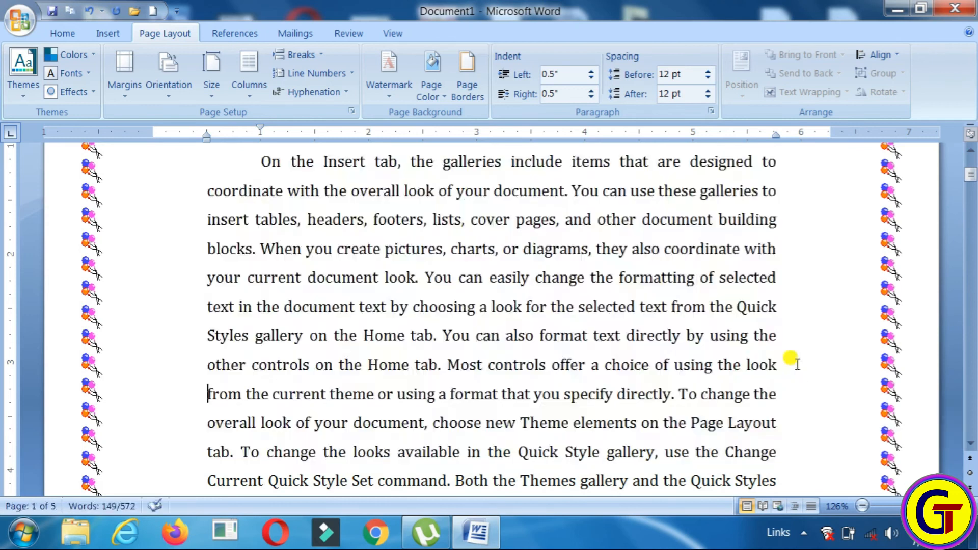
mouse_move(969, 177)
mouse_down()
mouse_move(970, 186)
mouse_move(970, 176)
mouse_up()
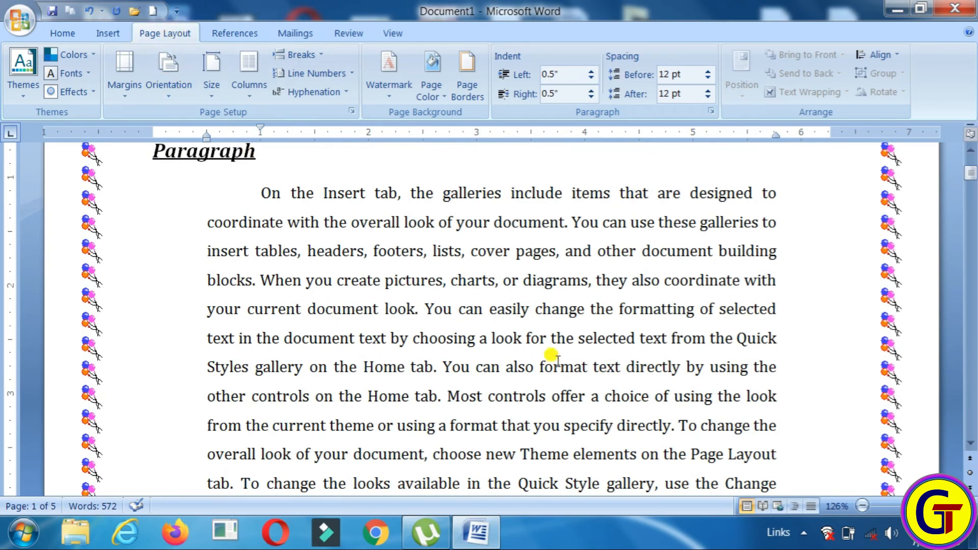
drag(969, 180, 969, 162)
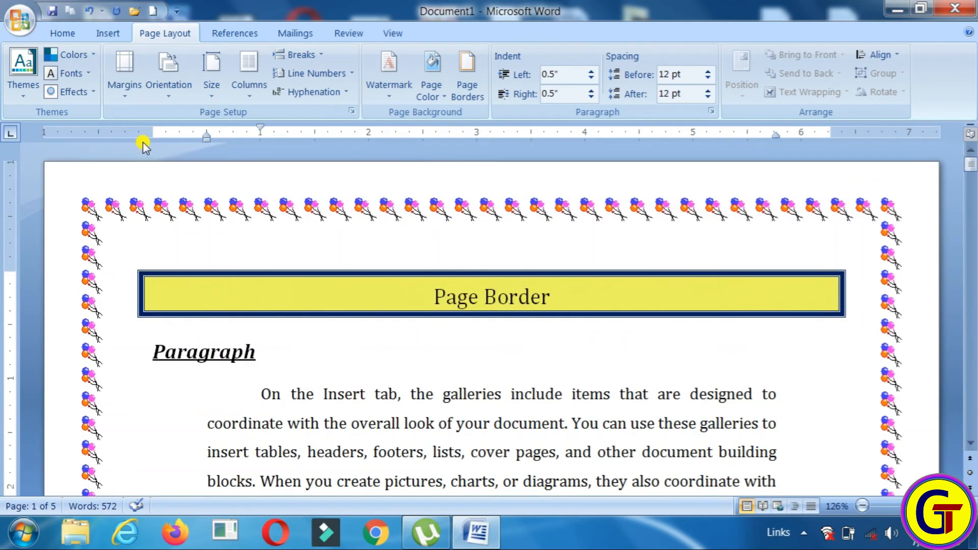
Draw an oval about 1.7" high and 1.74" wide in the empty area of page 2 and apply the light blue shape style
click(108, 38)
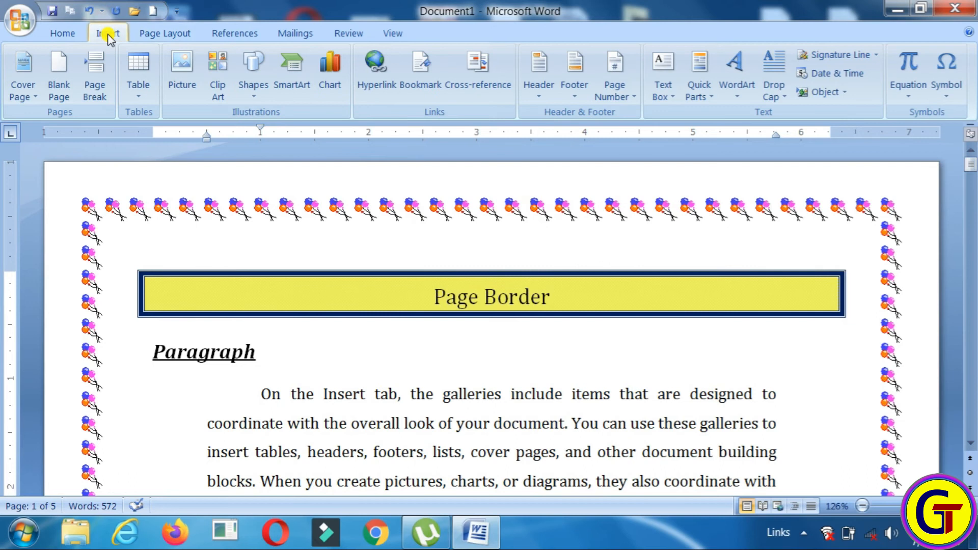
click(252, 76)
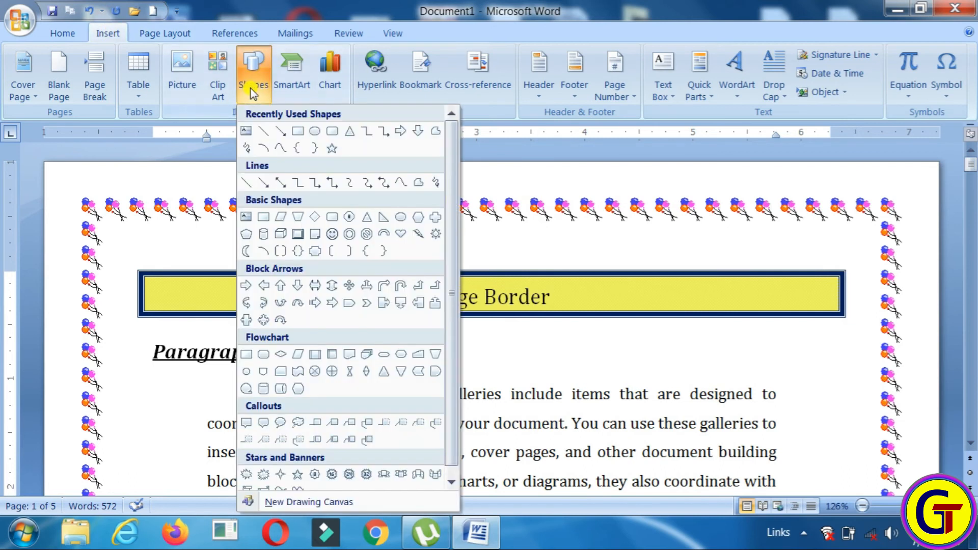
click(315, 131)
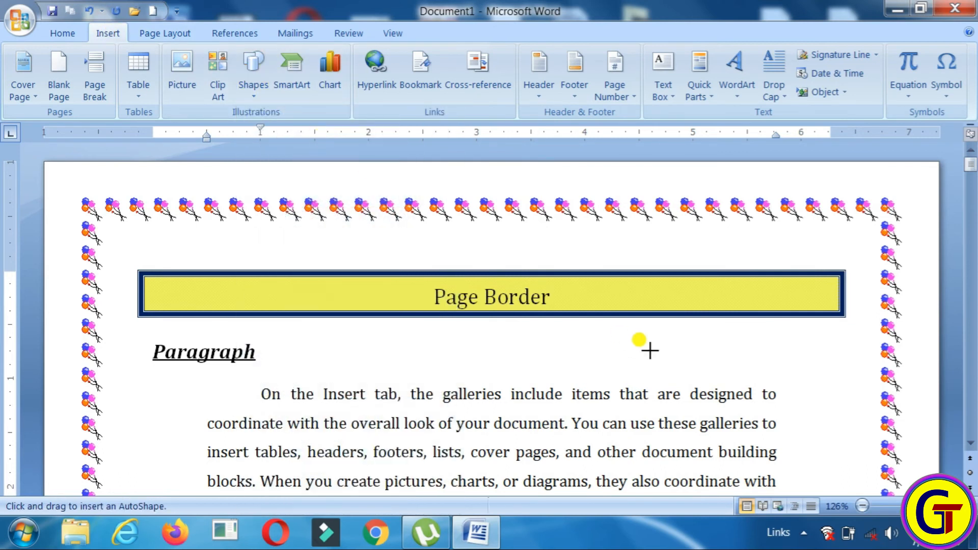
drag(973, 164, 972, 224)
drag(211, 207, 396, 389)
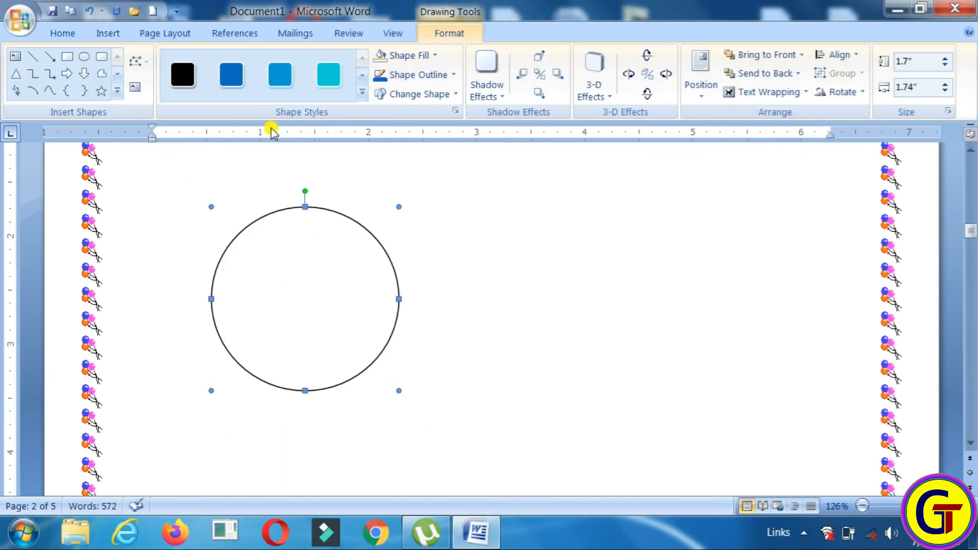
click(282, 76)
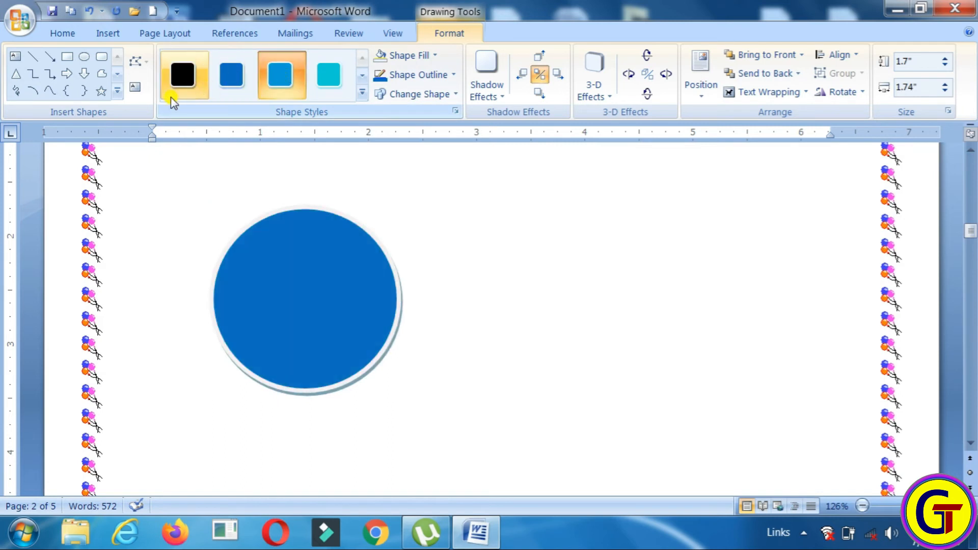
Draw a five-point star about 1.77" high and 2.18" wide centred over the blue circle and fill it with yellow
click(104, 93)
drag(185, 200, 420, 390)
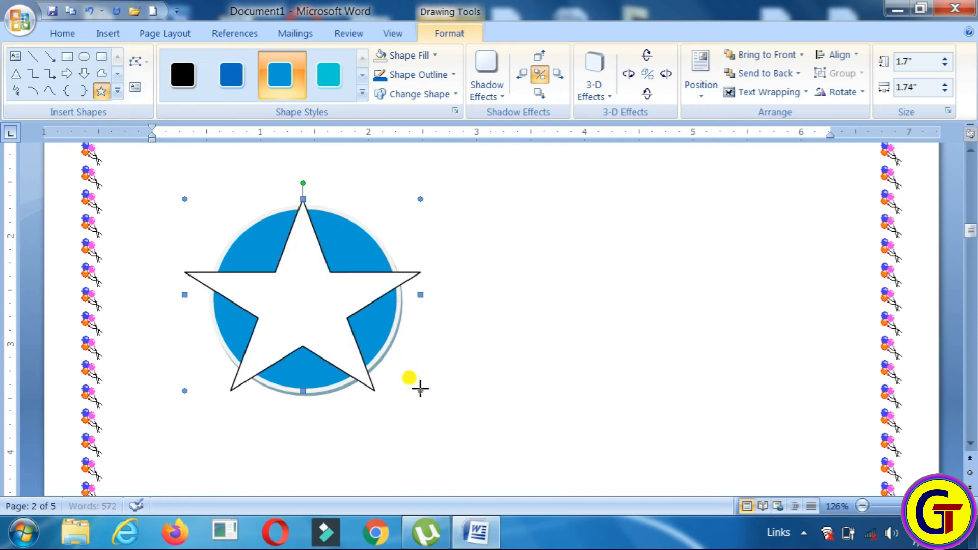
drag(312, 317, 319, 318)
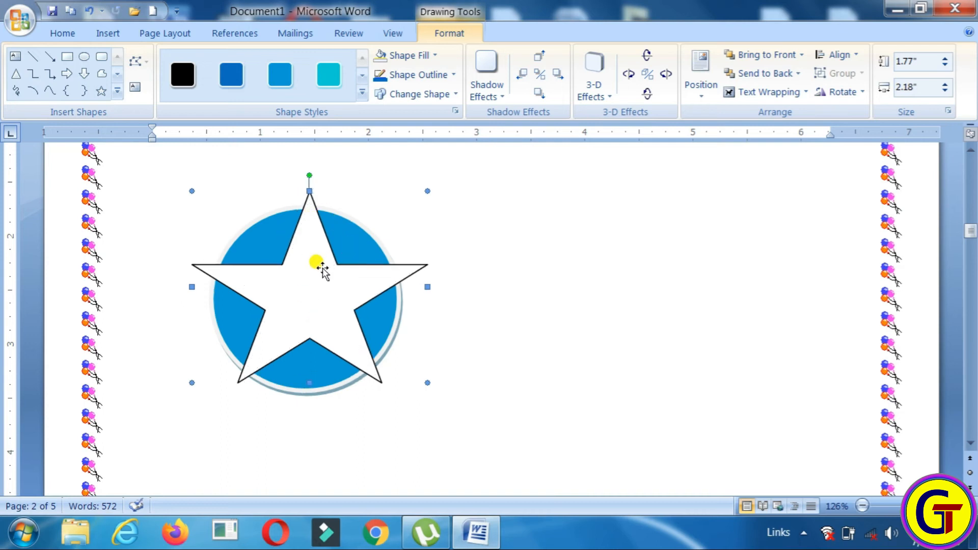
click(412, 56)
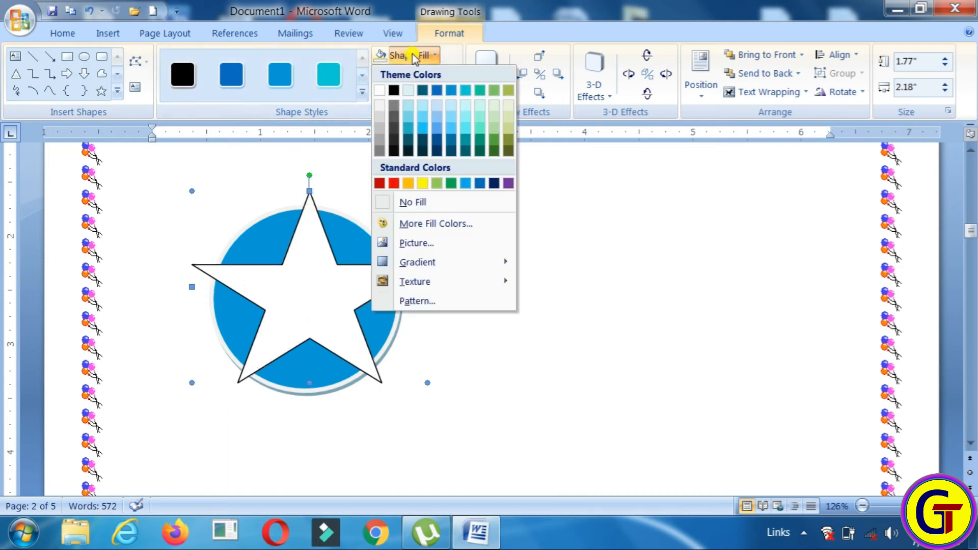
click(410, 183)
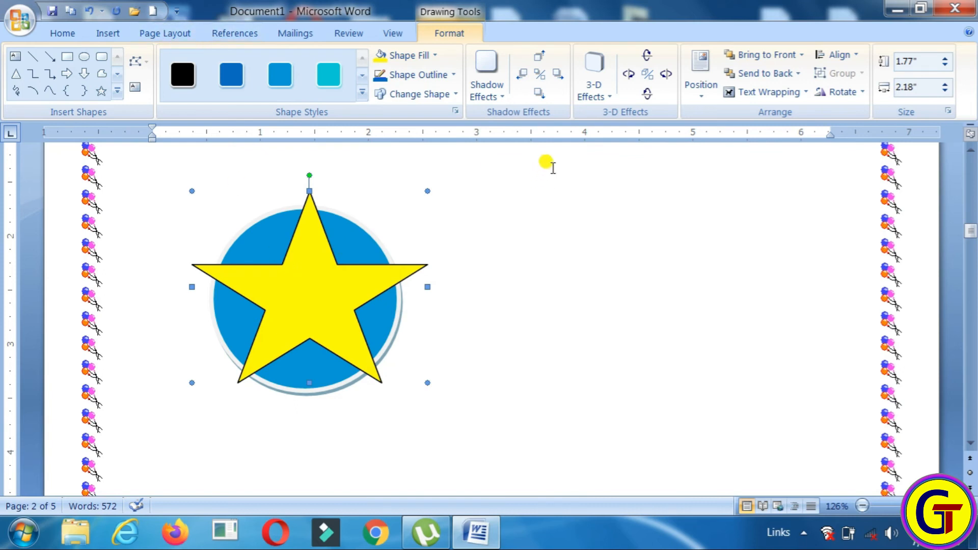
Send the yellow star behind the blue circle and bring it to the front again
click(177, 35)
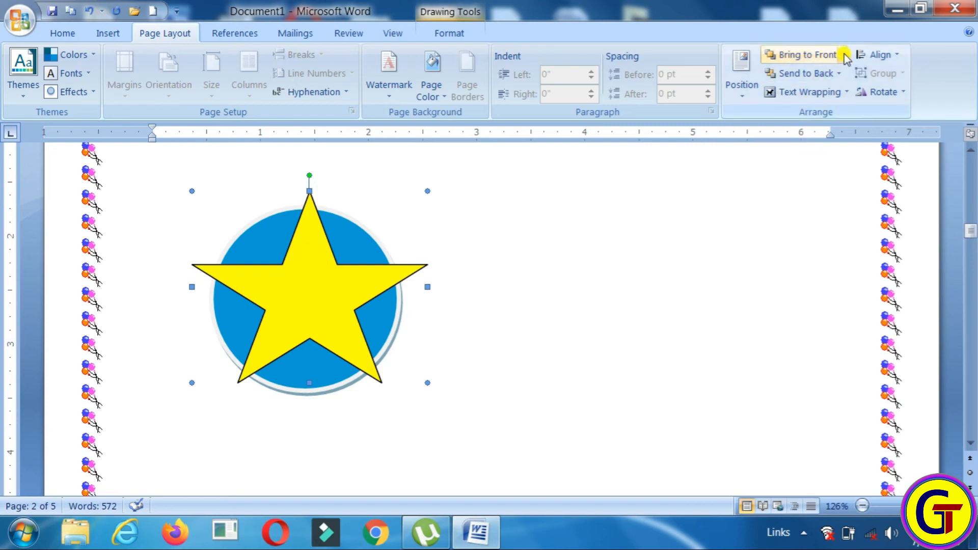
click(811, 75)
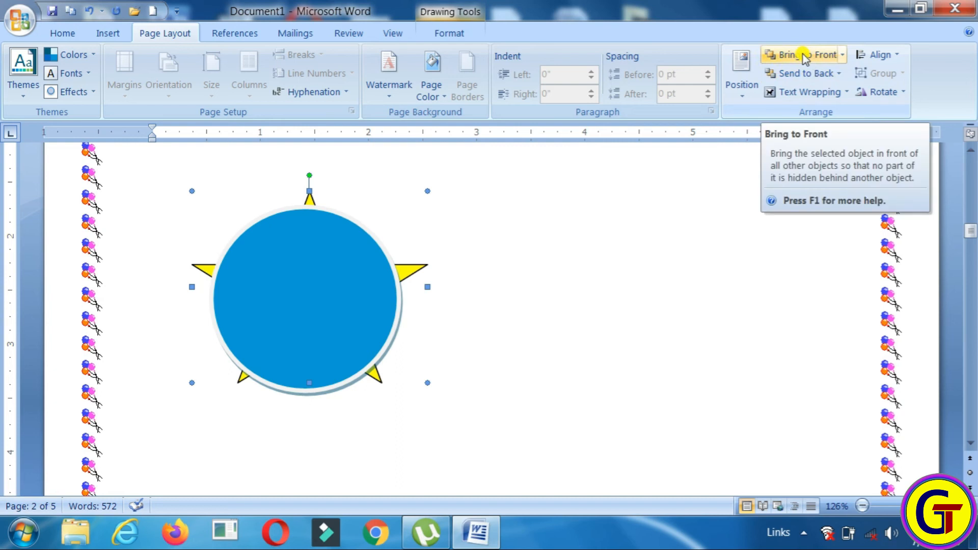
click(805, 57)
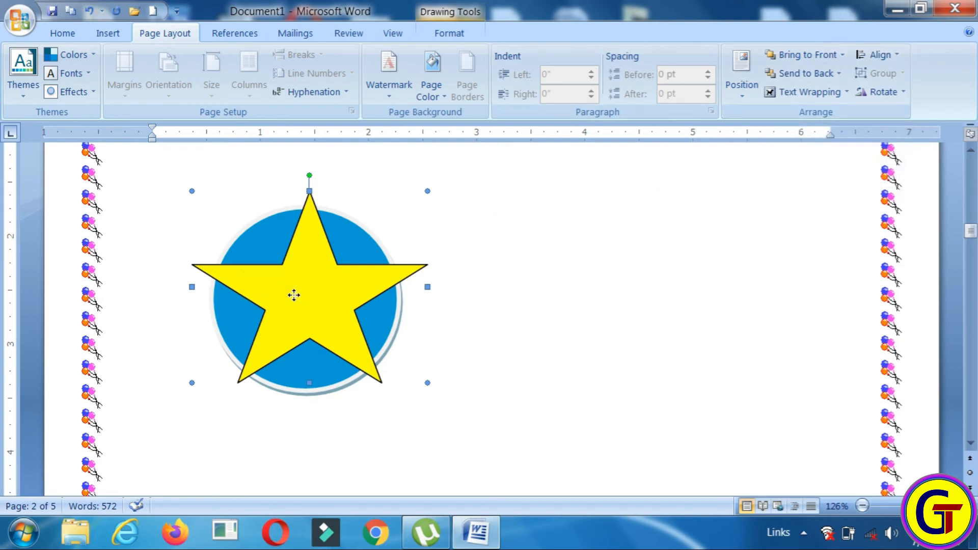
Bring the blue circle in front of the yellow star and send it to the back again
click(366, 238)
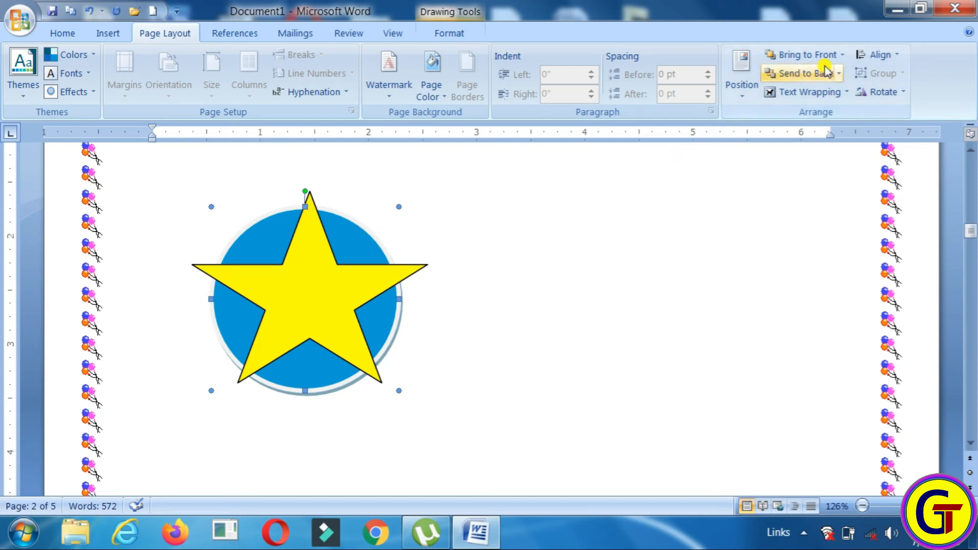
click(804, 56)
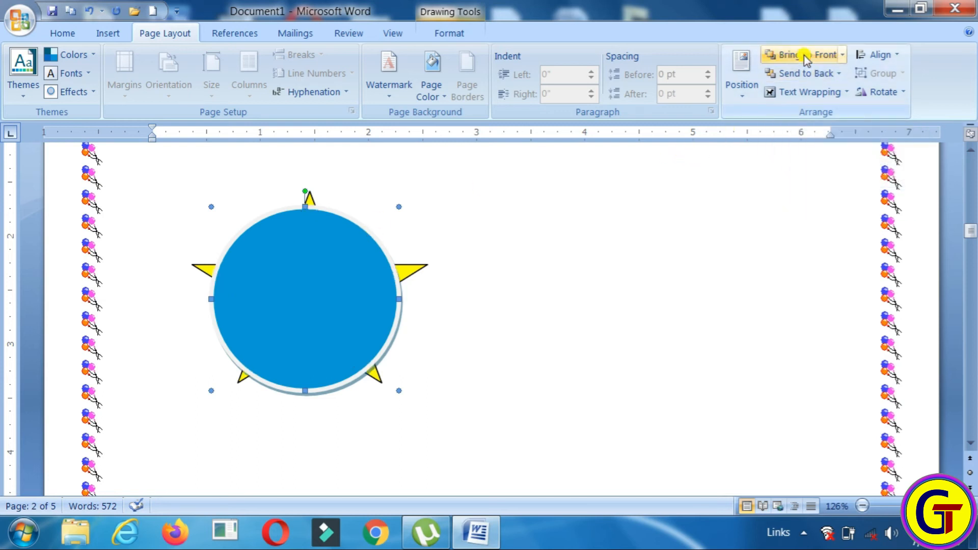
click(805, 74)
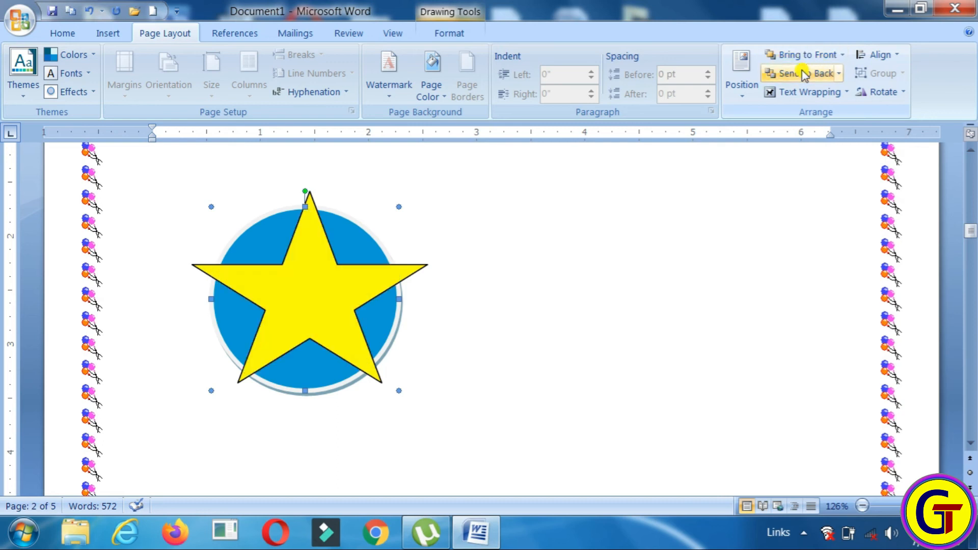
click(742, 94)
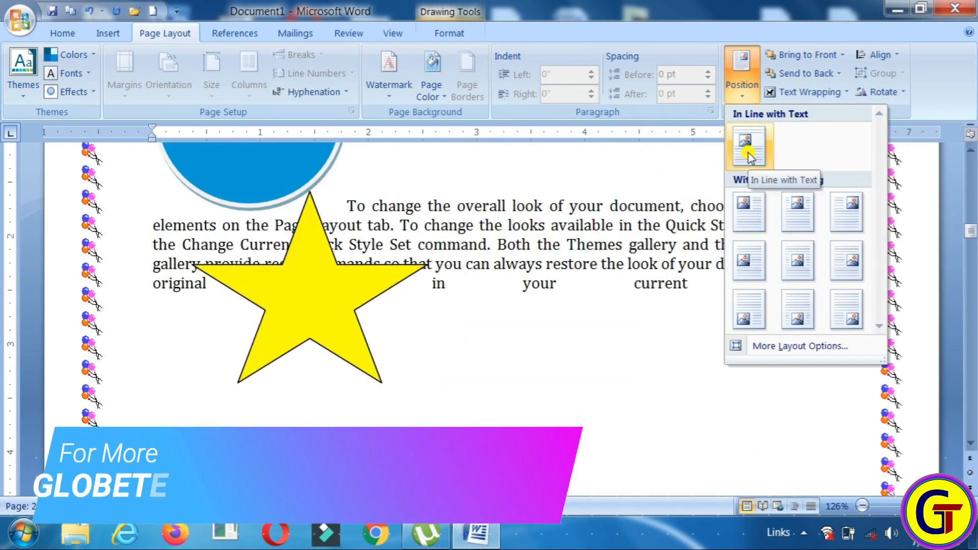
click(544, 334)
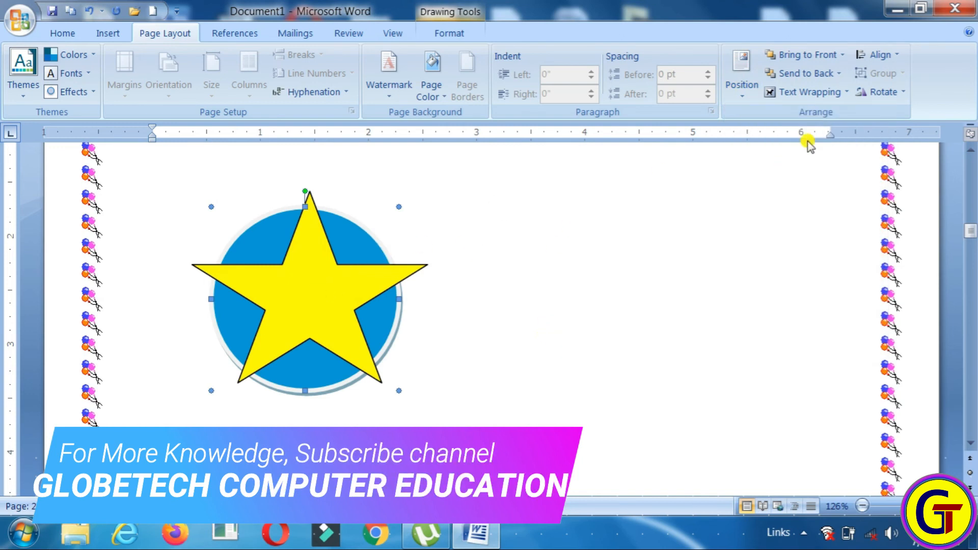
Nudge the yellow star and the blue circle slightly so that they are centred on each other
mouse_move(319, 292)
mouse_down()
mouse_move(437, 305)
mouse_move(309, 292)
mouse_up()
click(370, 224)
drag(370, 224, 344, 239)
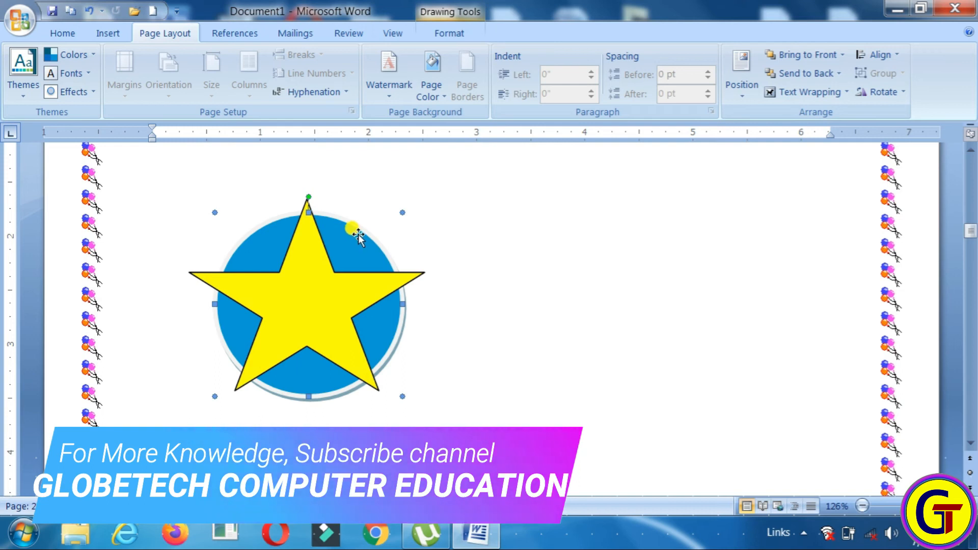
shift+click(319, 281)
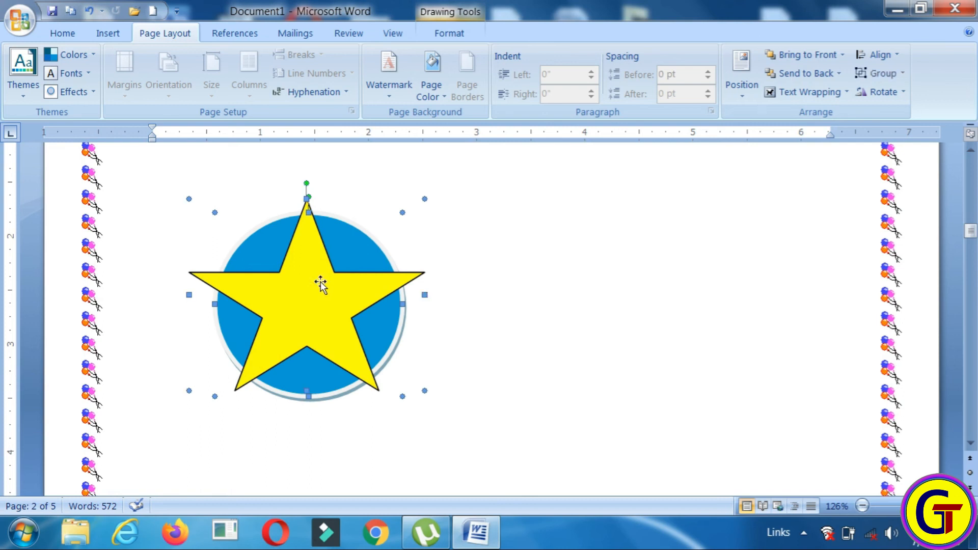
click(632, 240)
Select both the blue circle and the yellow star and group them into one object
click(363, 289)
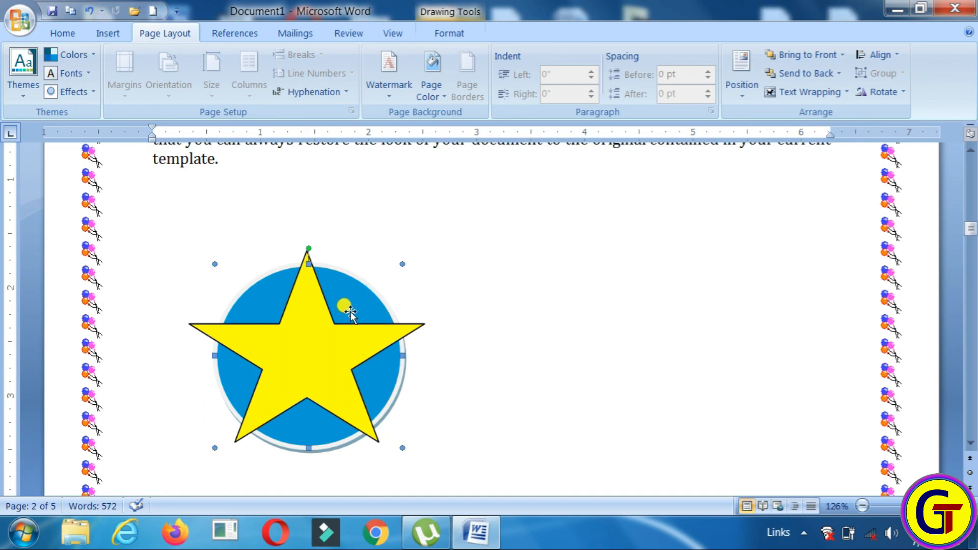
click(358, 278)
shift+click(315, 330)
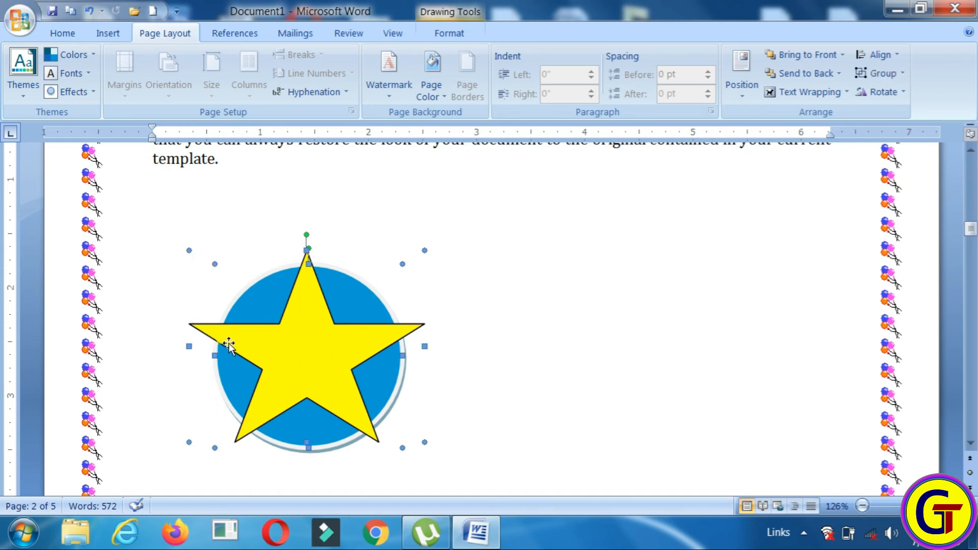
click(896, 74)
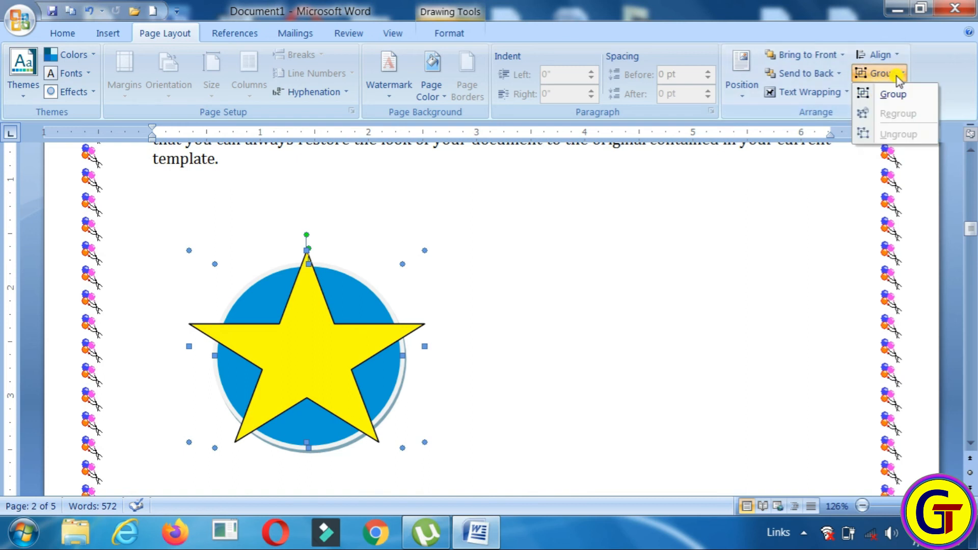
click(914, 97)
Move the grouped star and circle to the right side of the page below the text and make the group smaller
click(312, 339)
drag(316, 346, 592, 308)
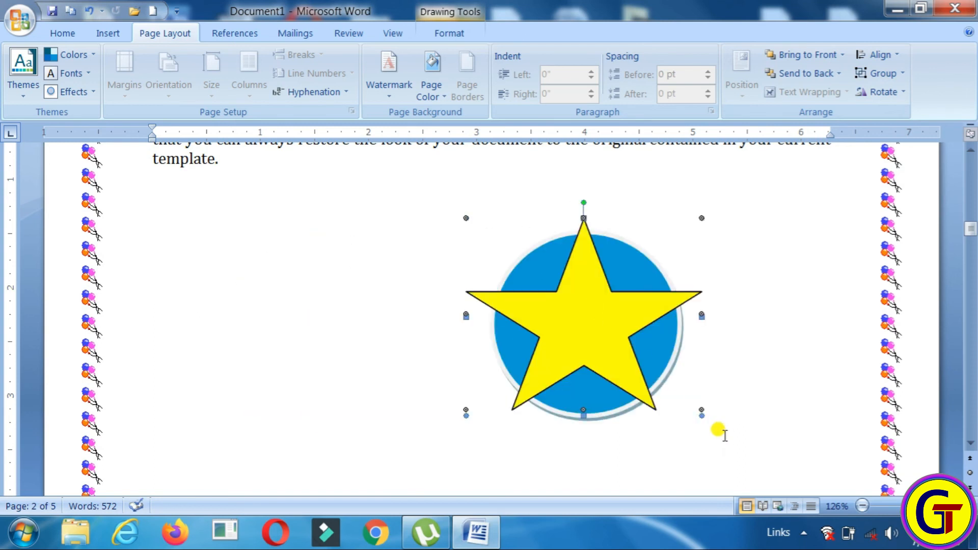
drag(670, 393, 687, 321)
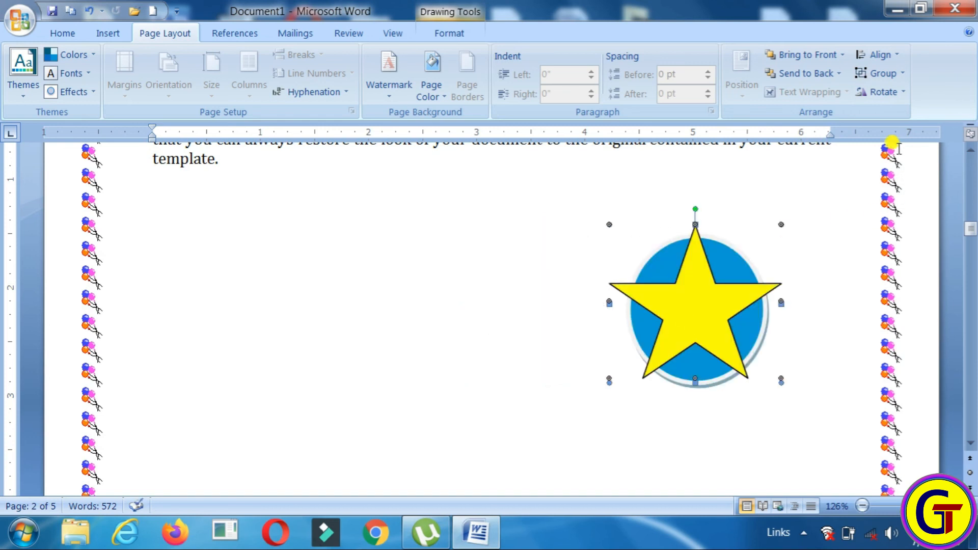
Flip the grouped star and circle horizontally
click(894, 93)
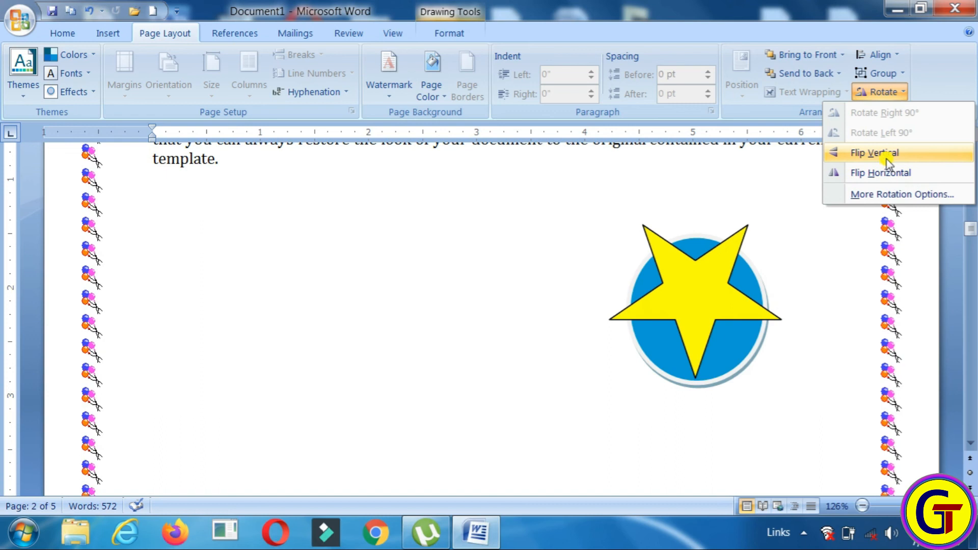
click(884, 172)
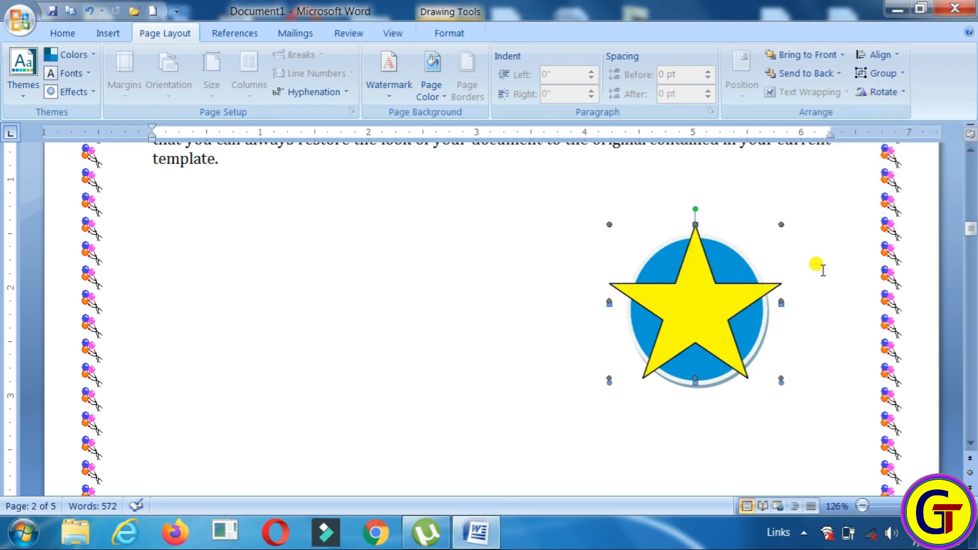
click(894, 53)
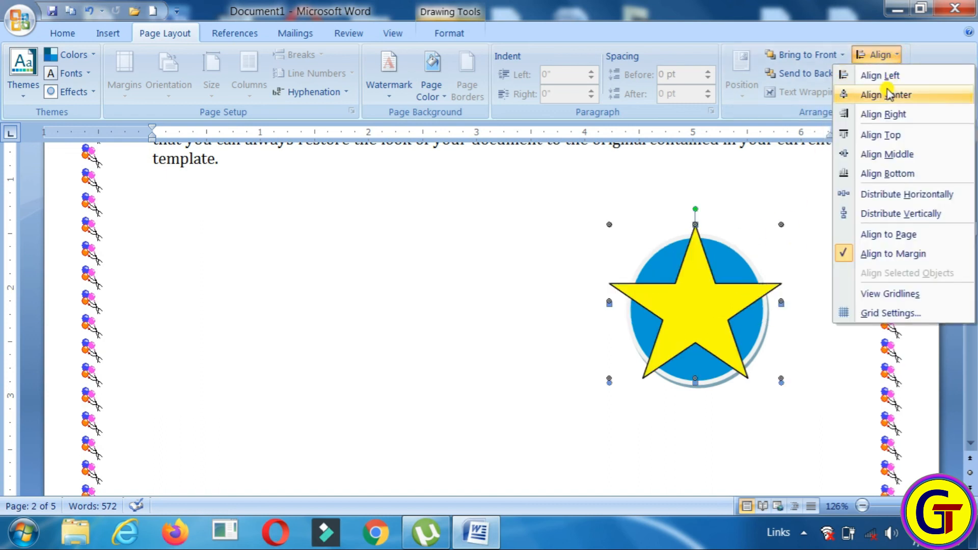
click(873, 137)
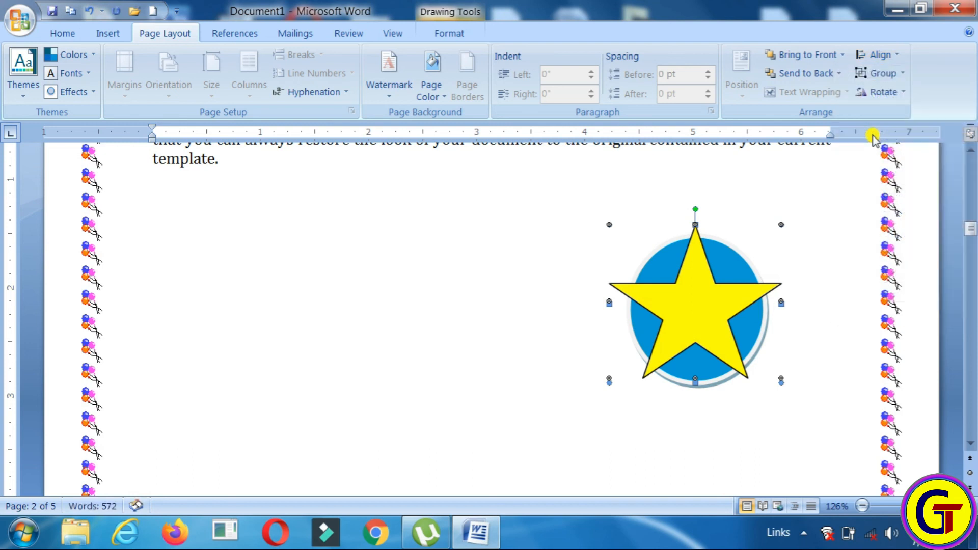
click(904, 75)
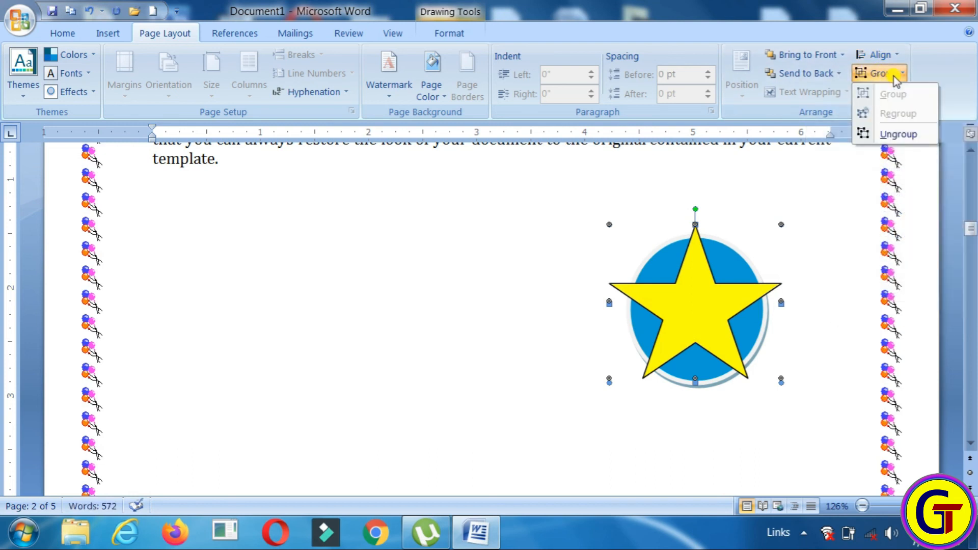
click(890, 57)
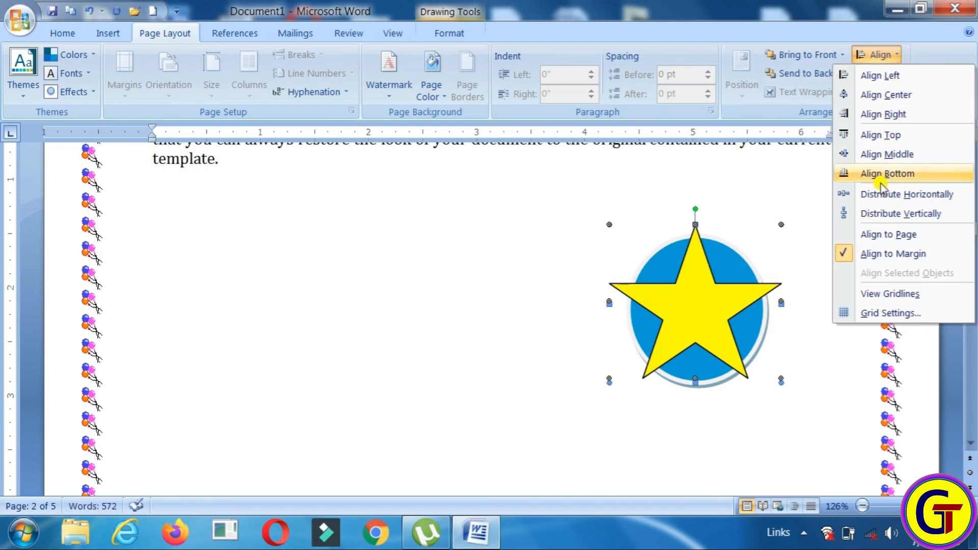
click(873, 76)
Move the grouped star and circle up to the last lines of the page 2 paragraph and make the group smaller
drag(701, 285, 412, 295)
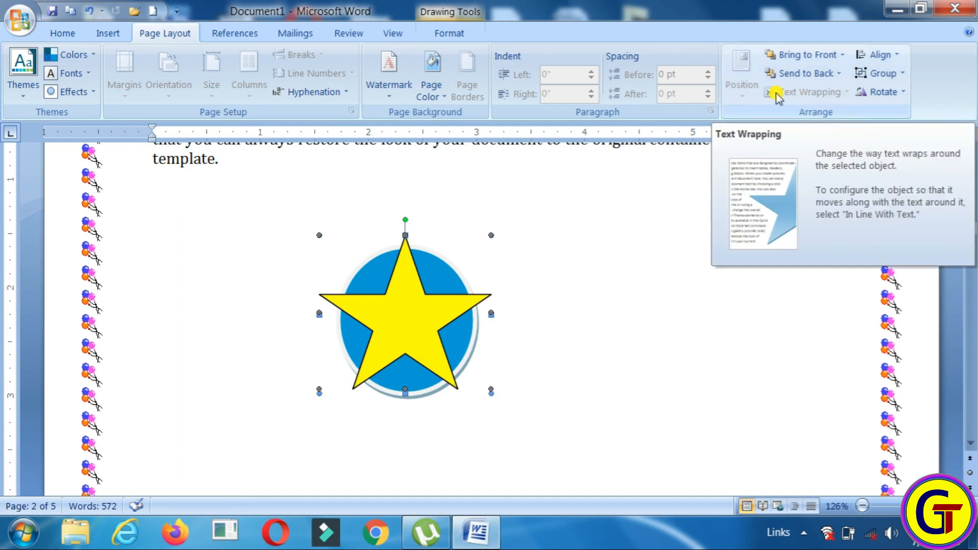
drag(969, 226, 969, 219)
drag(432, 490, 463, 374)
drag(971, 235, 972, 226)
drag(521, 453, 432, 376)
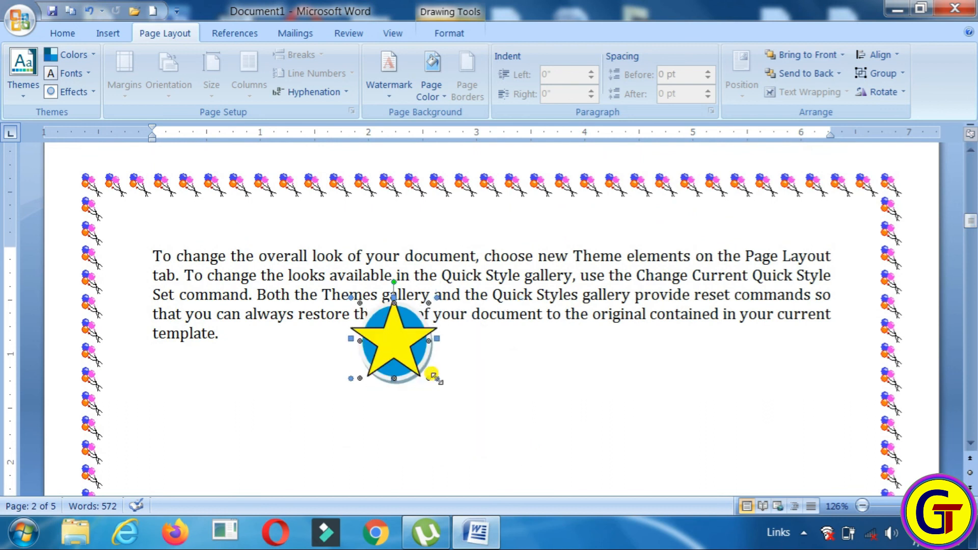
Place the group over the beginning of the paragraph at the left margin and widen it slightly
drag(390, 337, 189, 293)
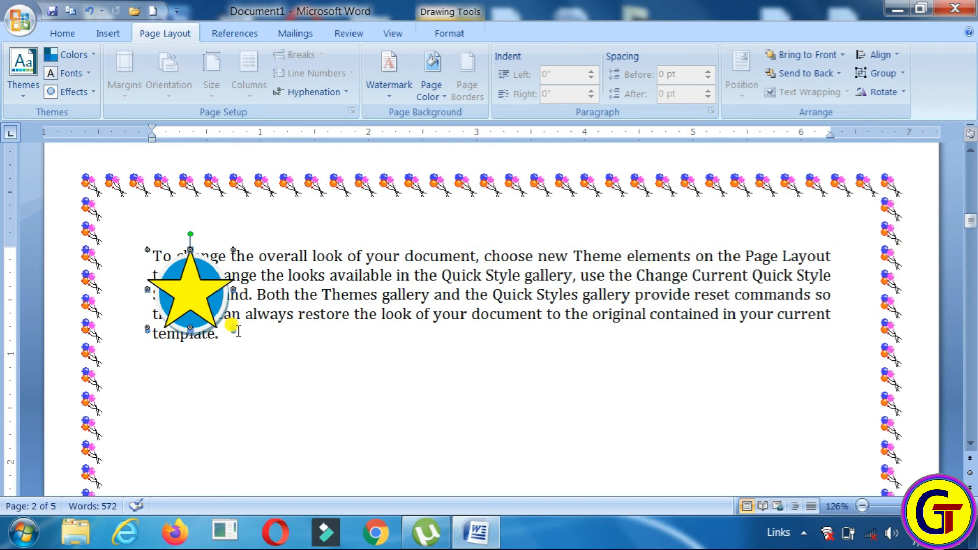
drag(233, 328, 237, 326)
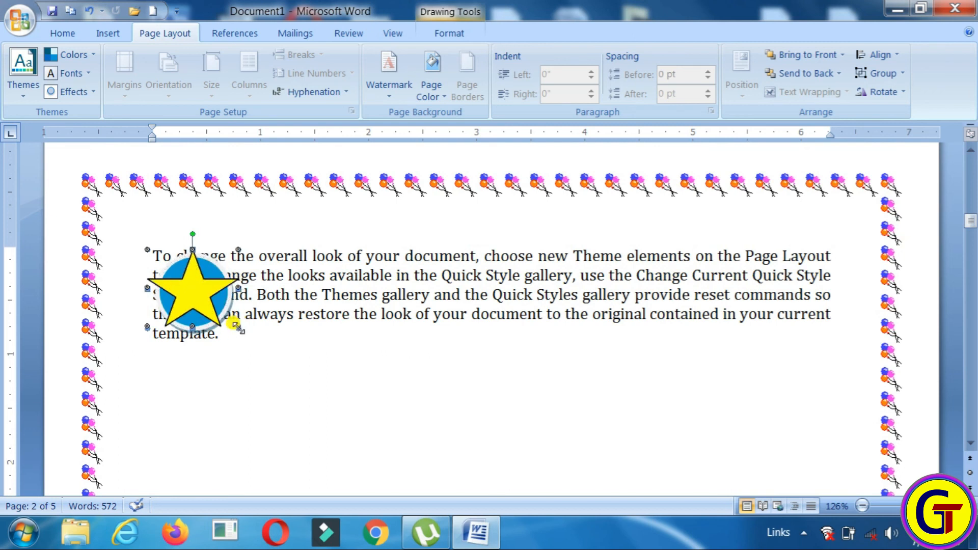
mouse_move(190, 300)
mouse_down()
mouse_move(240, 327)
mouse_move(187, 283)
mouse_move(195, 300)
mouse_up()
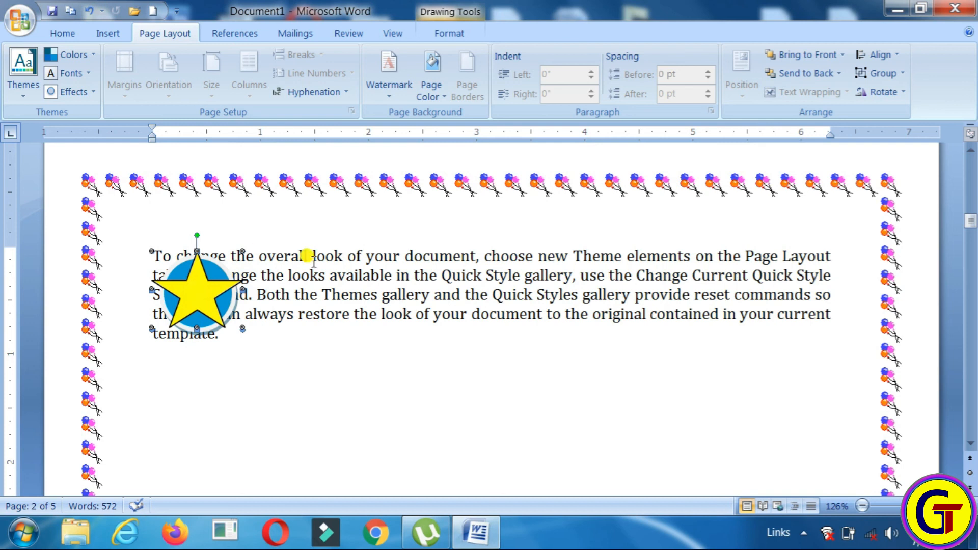
Select the whole star and circle group and position it in the top left of the page with square text wrapping
click(384, 292)
click(197, 284)
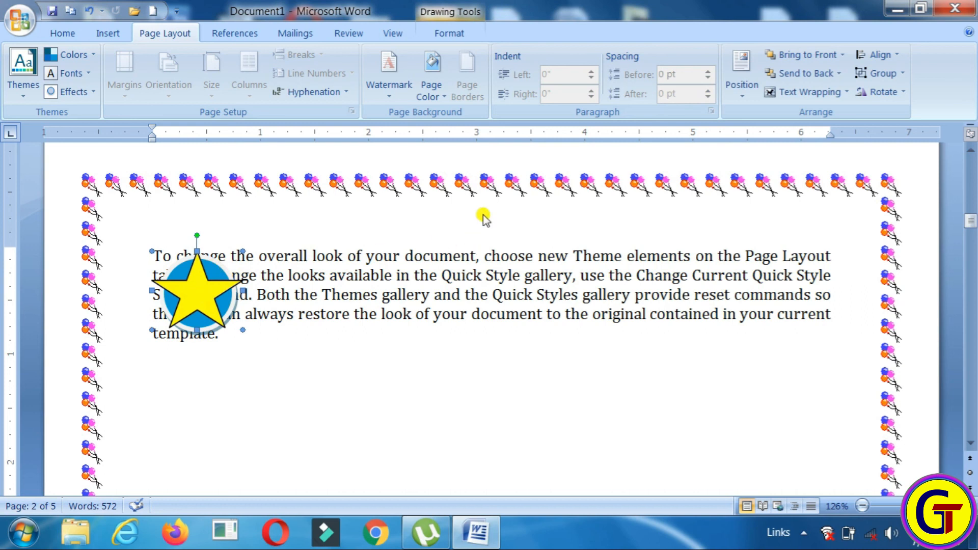
click(741, 71)
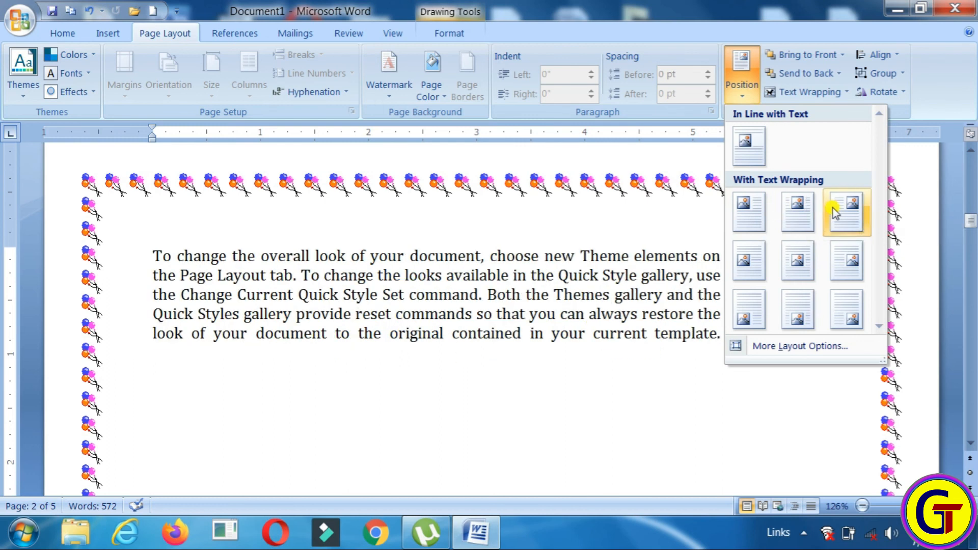
click(753, 214)
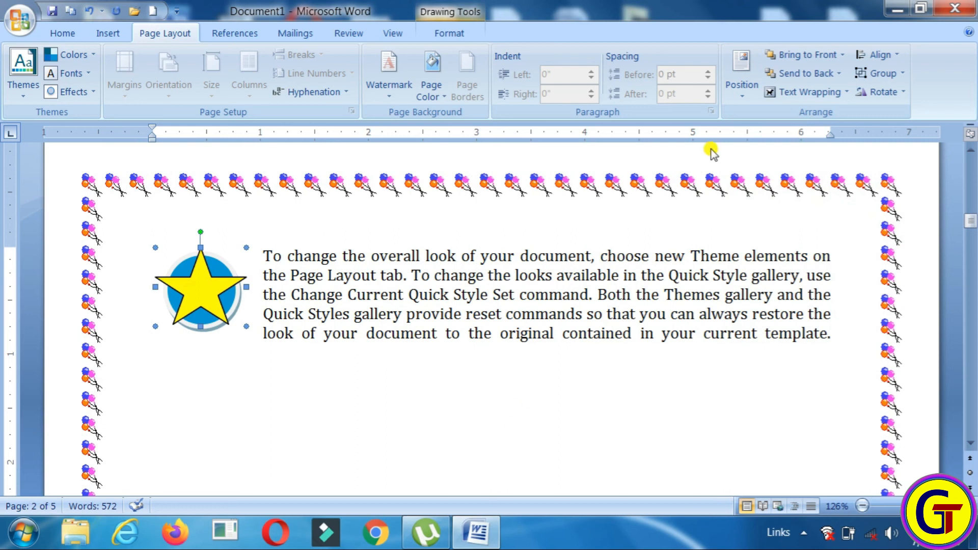
click(820, 92)
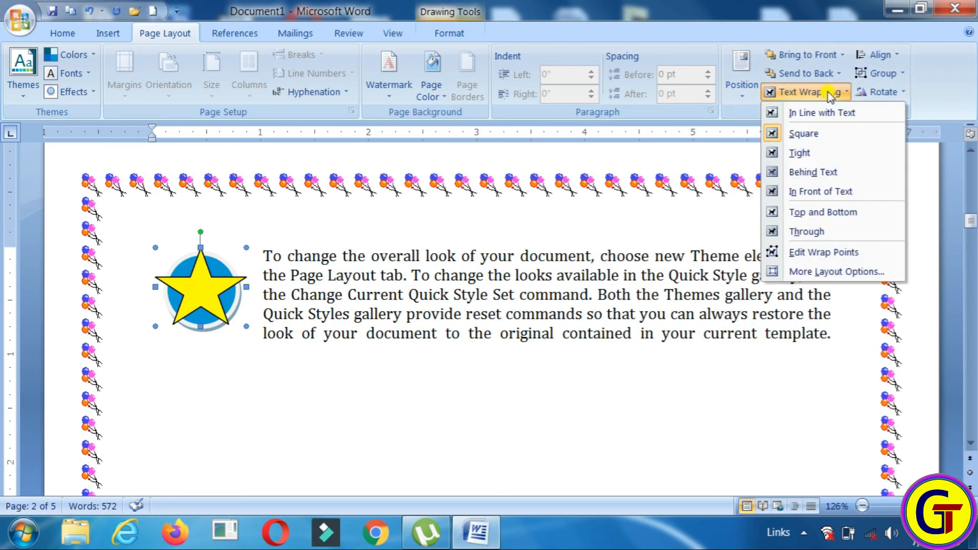
click(307, 390)
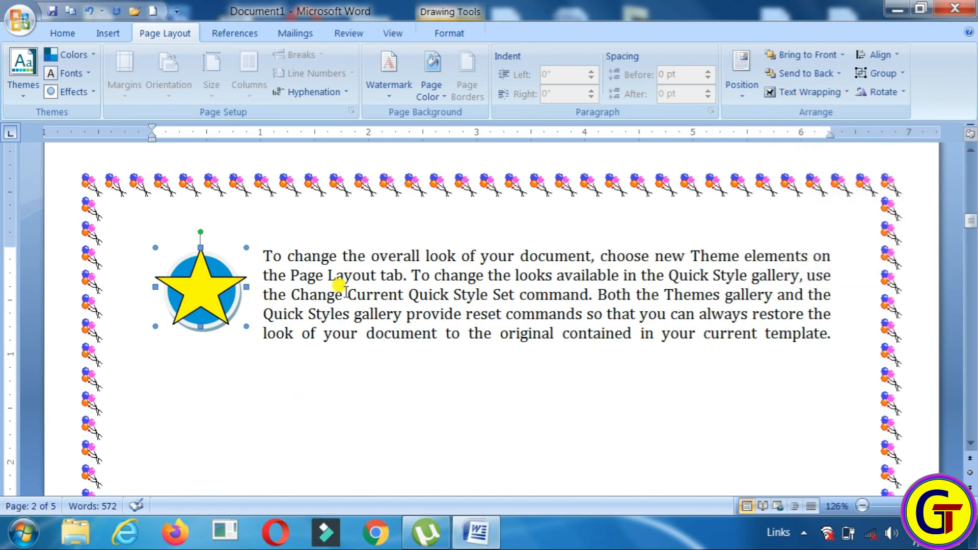
click(801, 94)
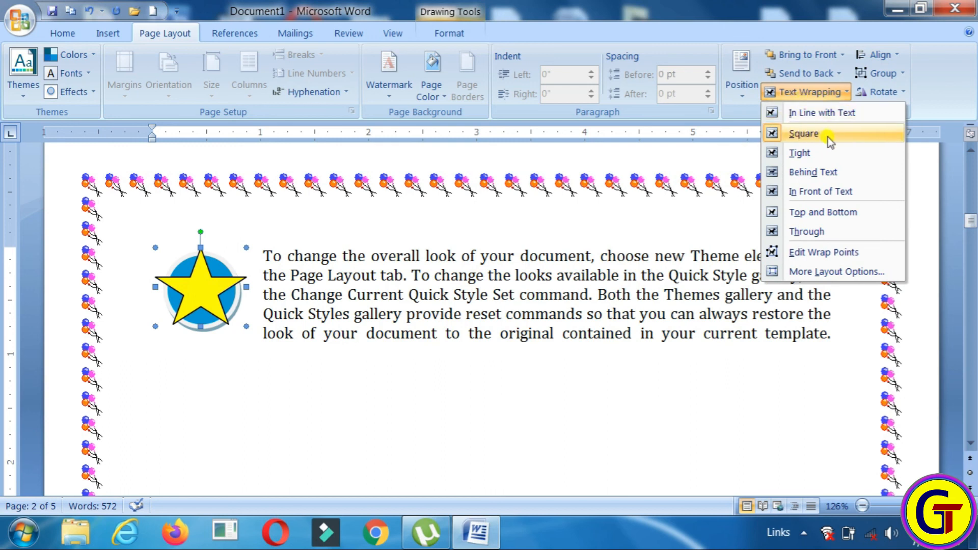
click(222, 292)
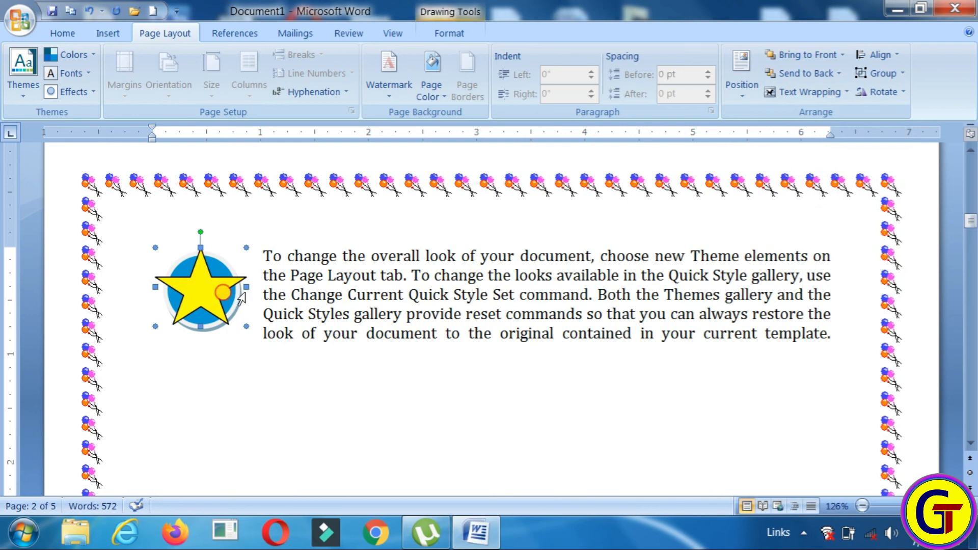
Nudge the group slightly down and to the right beside the paragraph, and deselect it
mouse_move(218, 289)
mouse_down()
mouse_move(333, 282)
mouse_move(505, 300)
mouse_move(748, 298)
mouse_move(225, 303)
mouse_up()
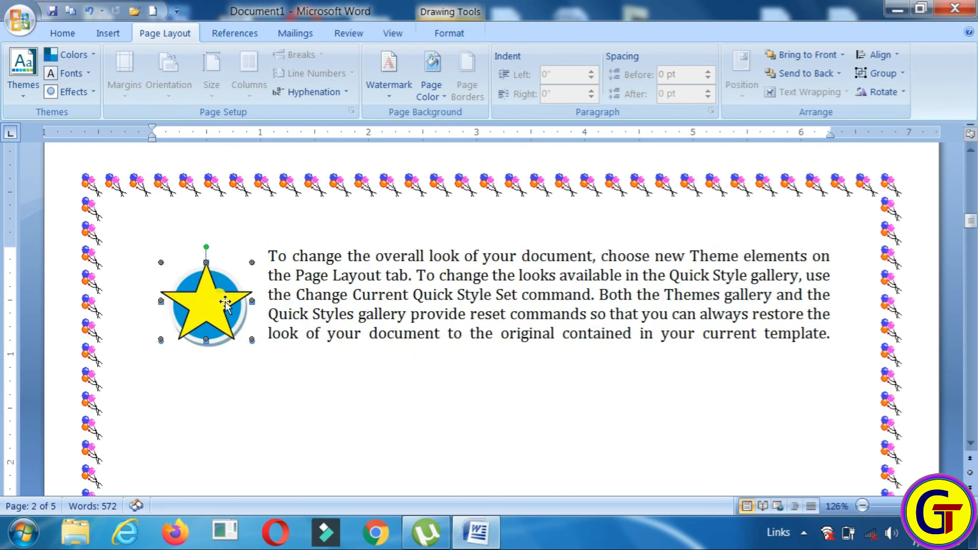
click(594, 384)
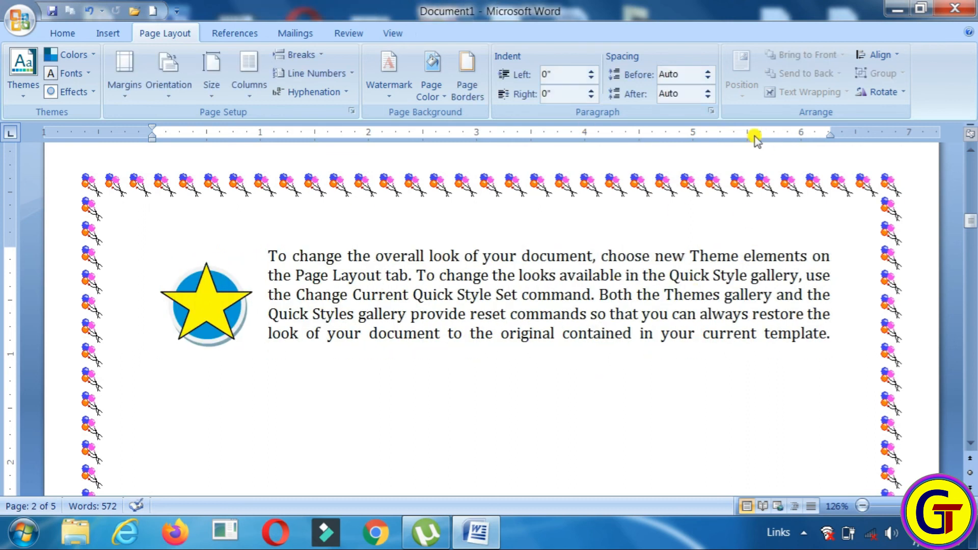